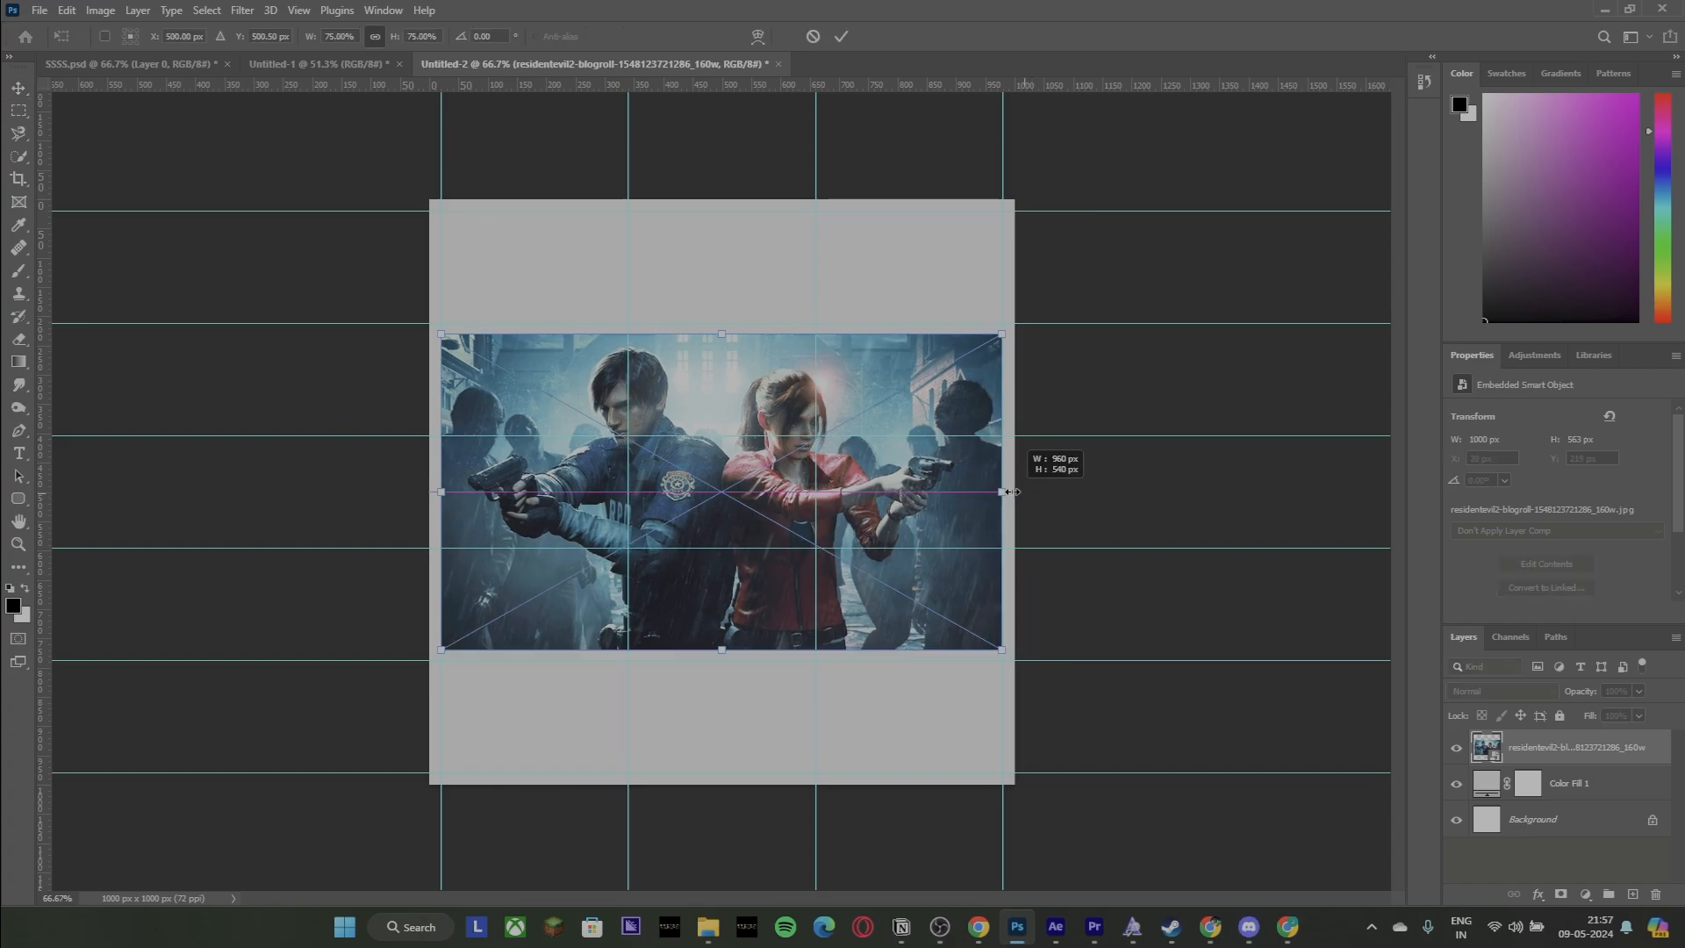
Finish scaling the placed game image to 960 × 540 px between the side guides and rasterize its layer.
click(840, 44)
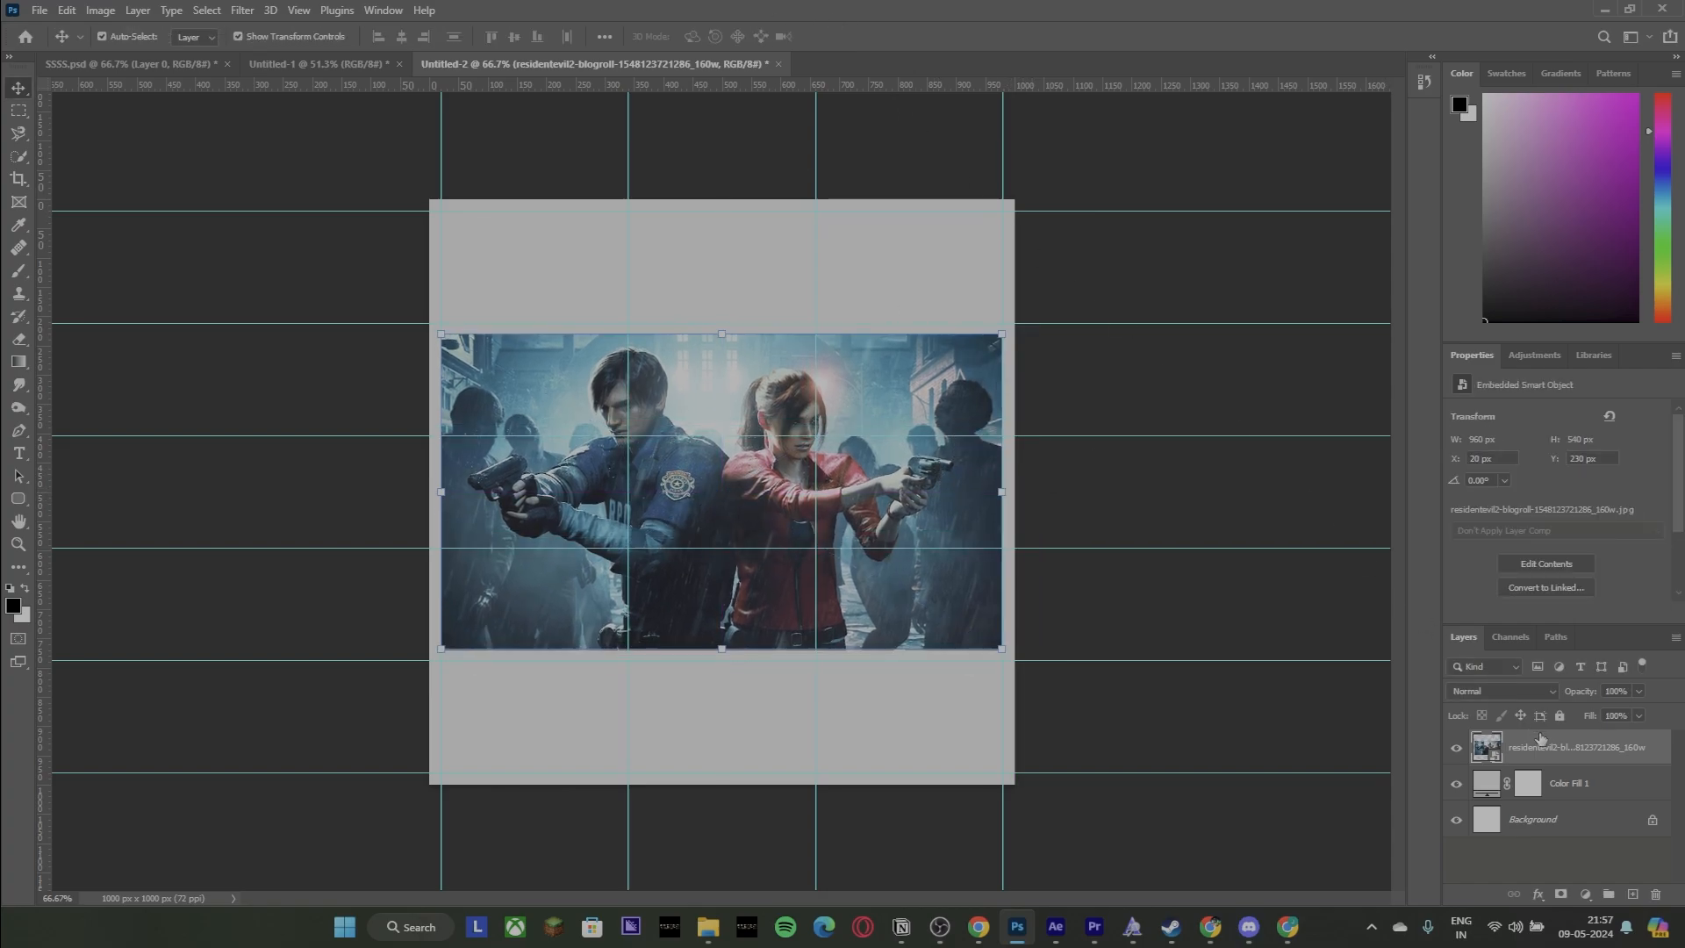
right_click(1543, 745)
click(1350, 474)
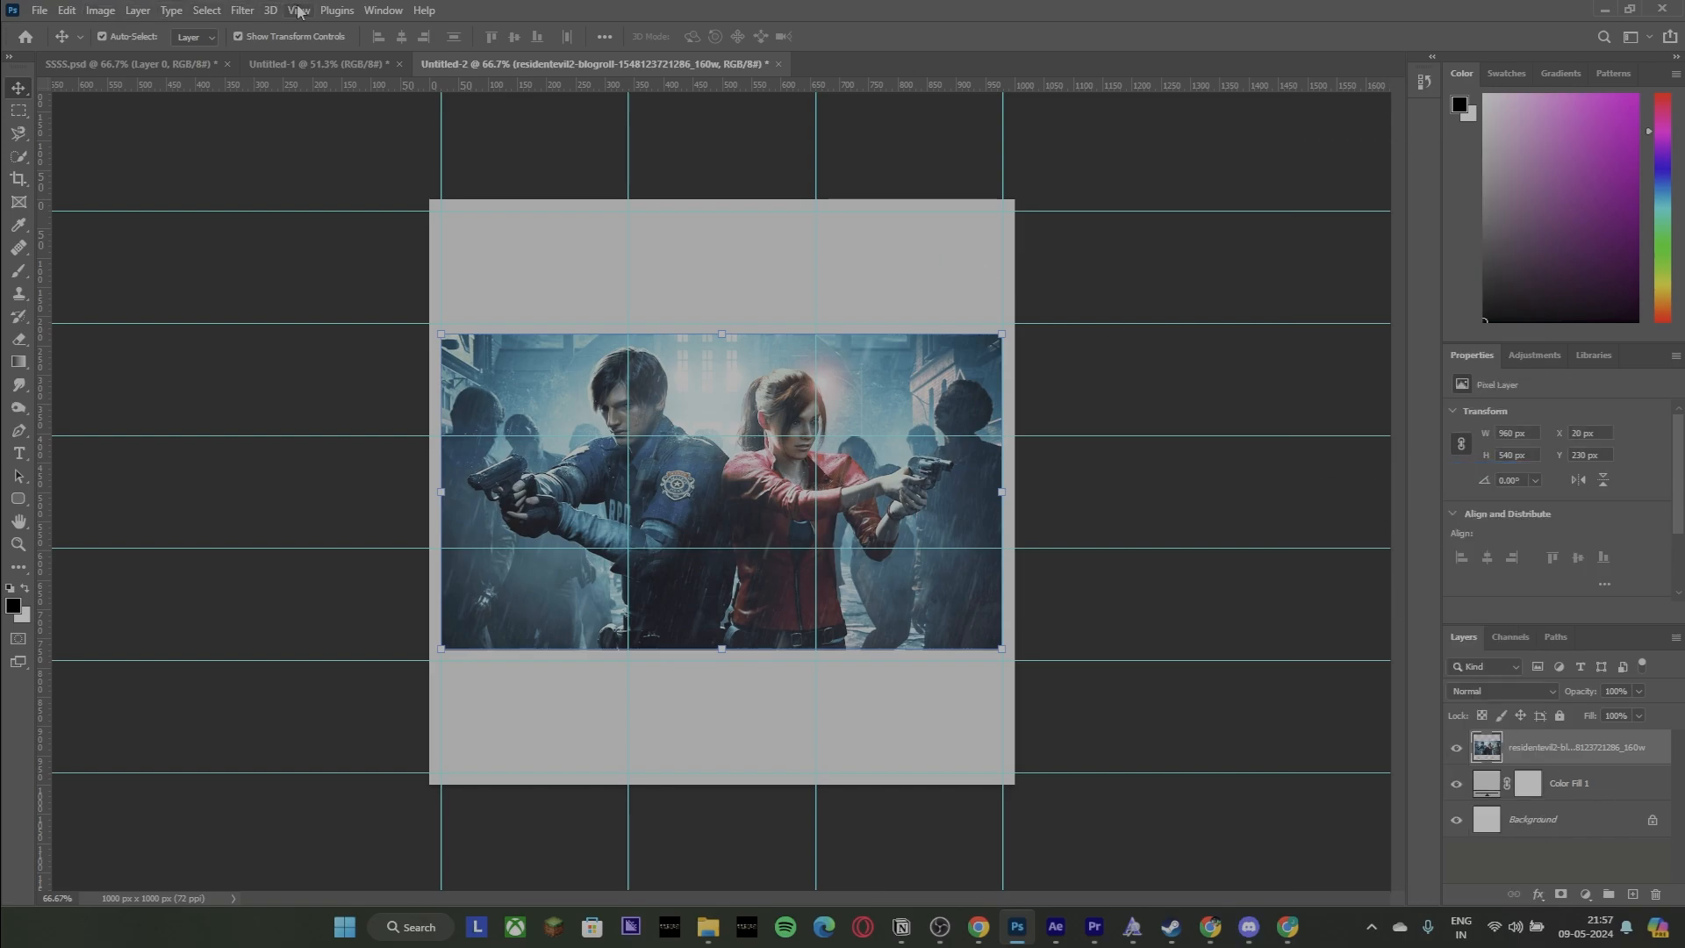
Add the title text RESIDENT EVIL in Passion One Bold, 13 pt, black, above the image.
key(t)
click(529, 267)
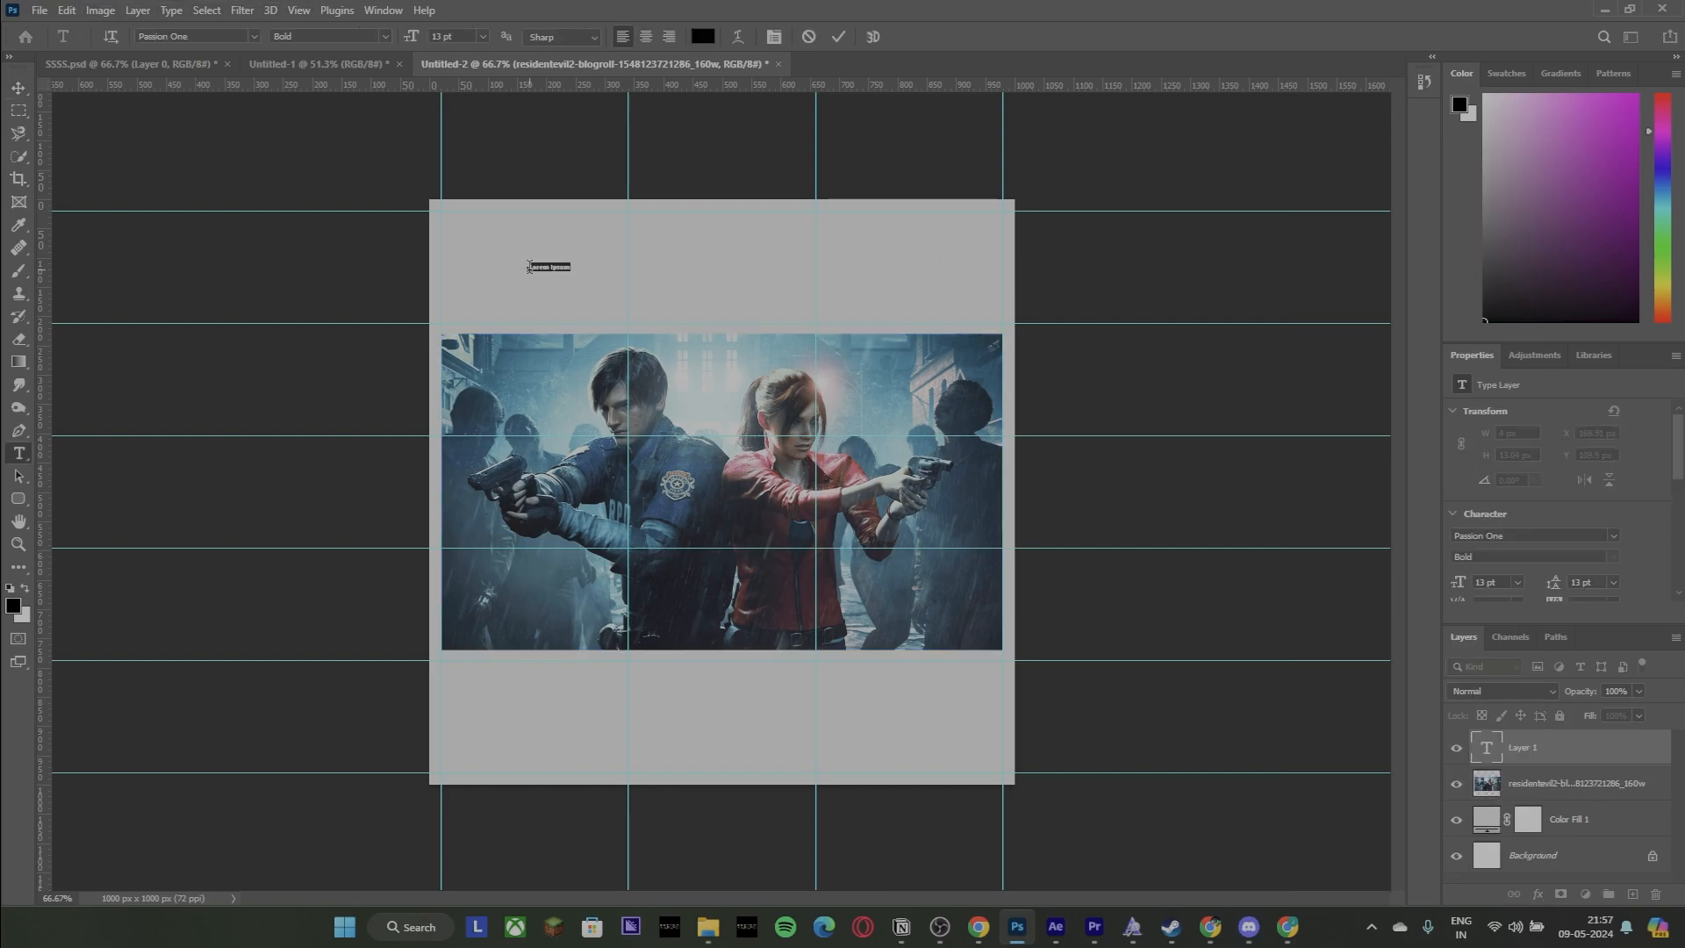
key(BackSpace)
click(18, 88)
Scale the RESIDENT EVIL title to 960 px wide and position it between the side guides above the image.
key(ctrl+t)
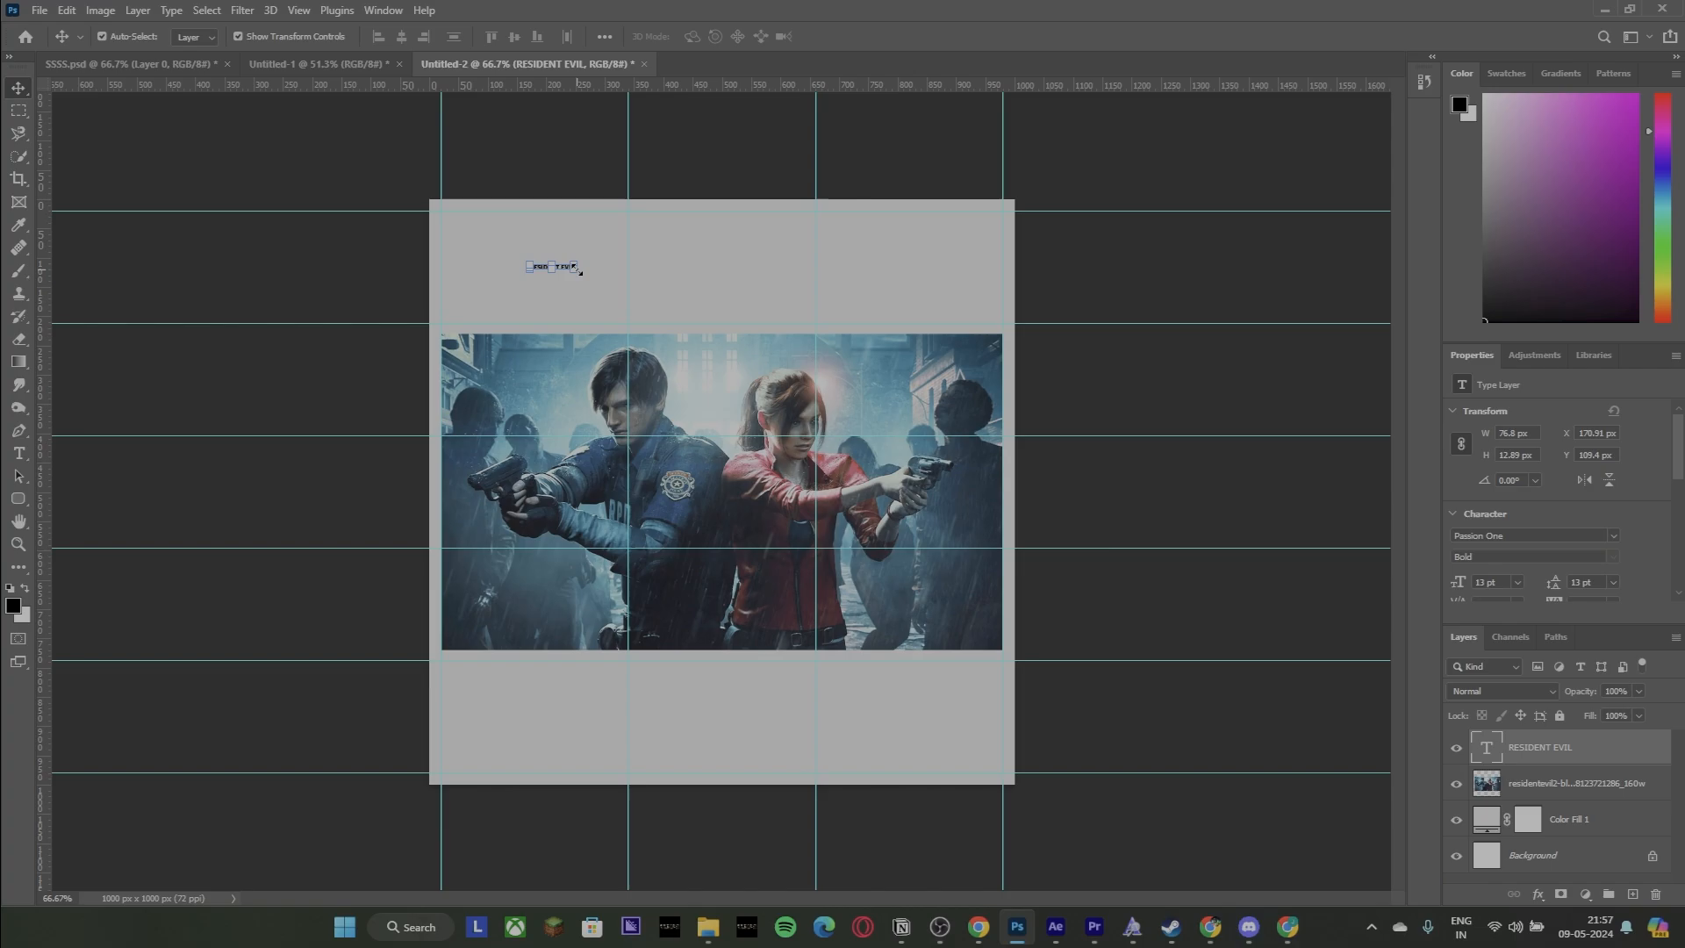
drag(576, 273, 904, 418)
drag(725, 303, 639, 287)
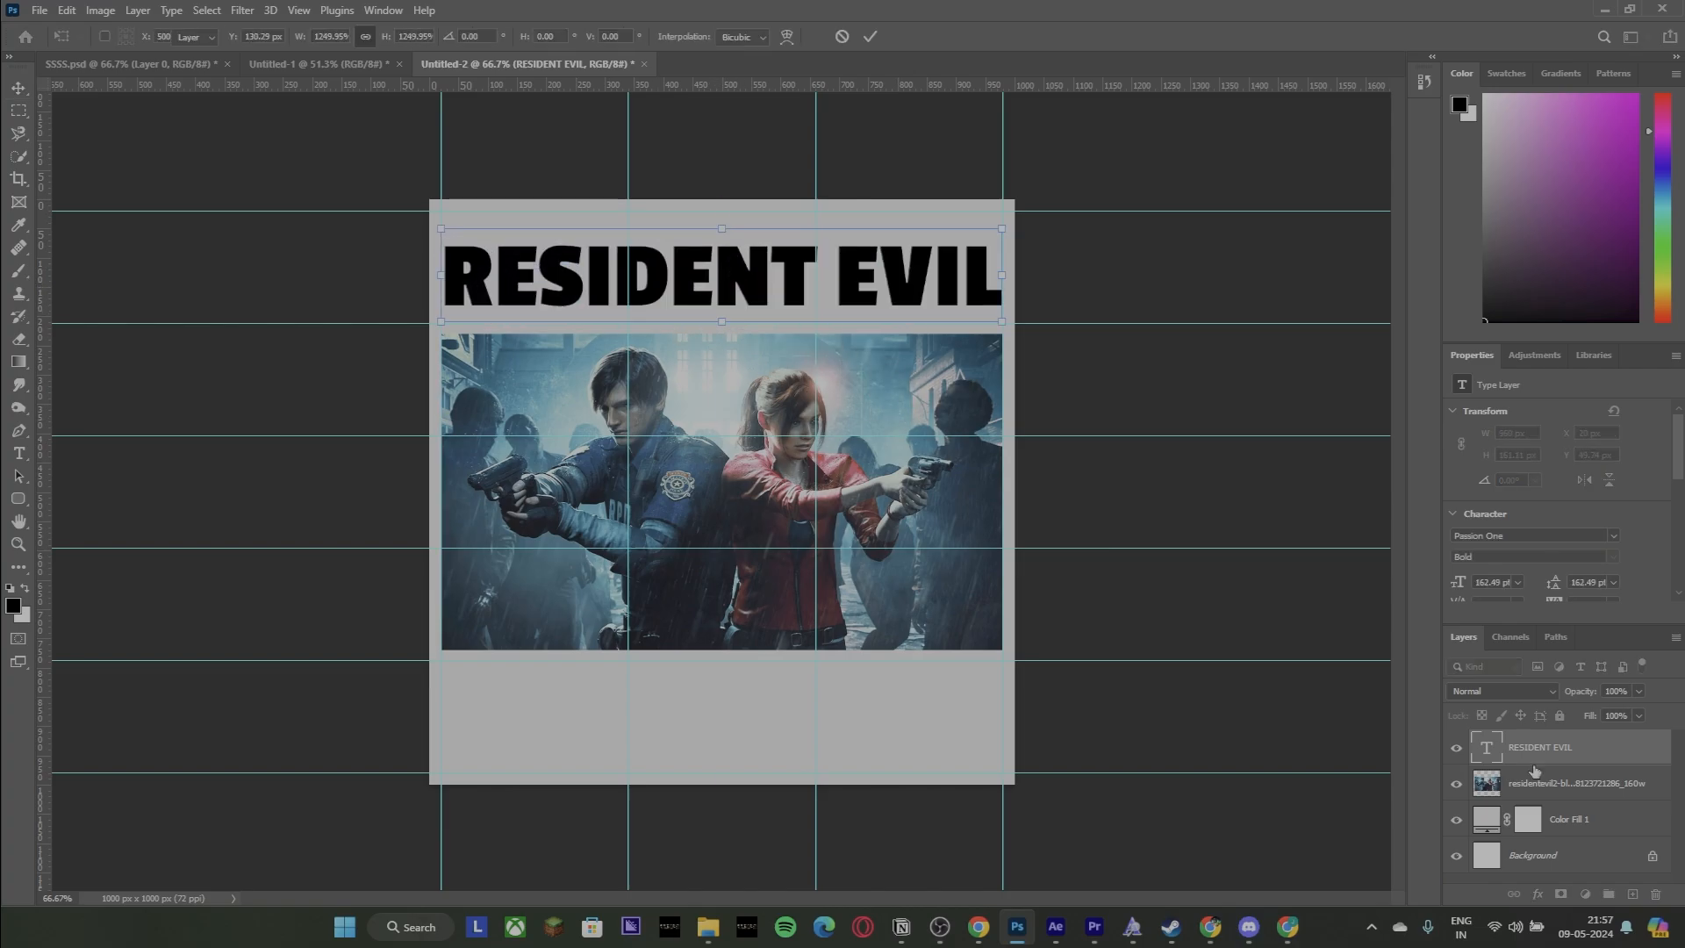
key(Return)
Rasterize the RESIDENT EVIL title layer.
right_click(1550, 750)
click(1589, 750)
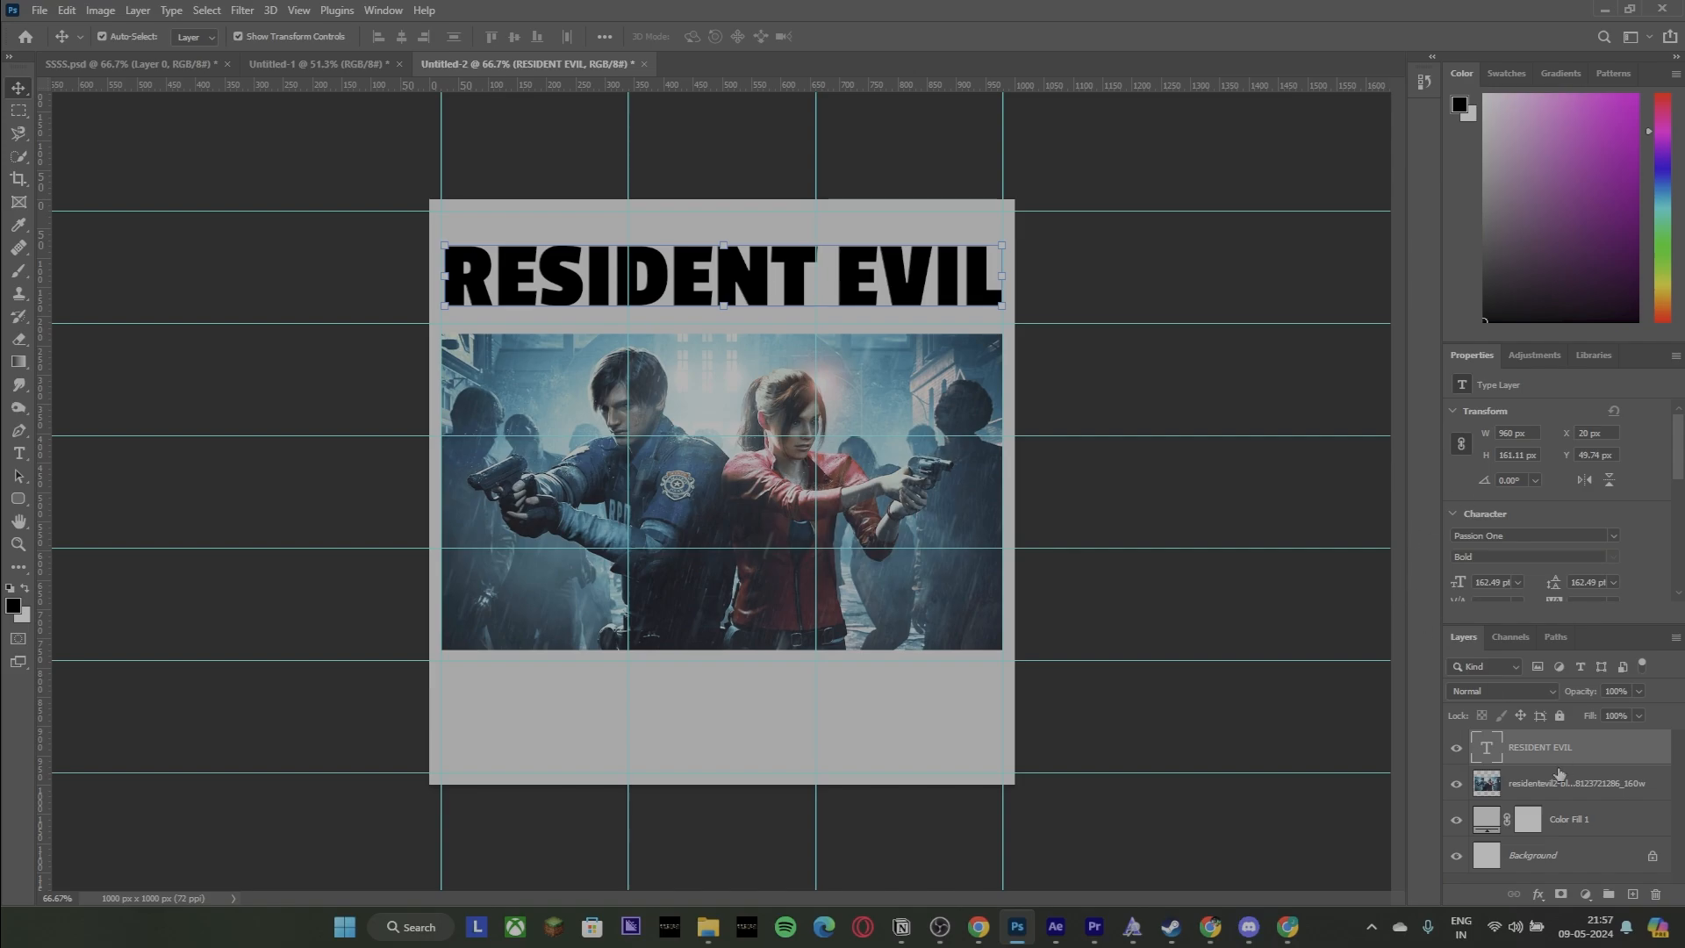
right_click(1559, 772)
click(1391, 387)
Align the title's left edge to X 20 px and widen it to the right-hand guide for a 960 px width.
scroll(690, 430, up, 2)
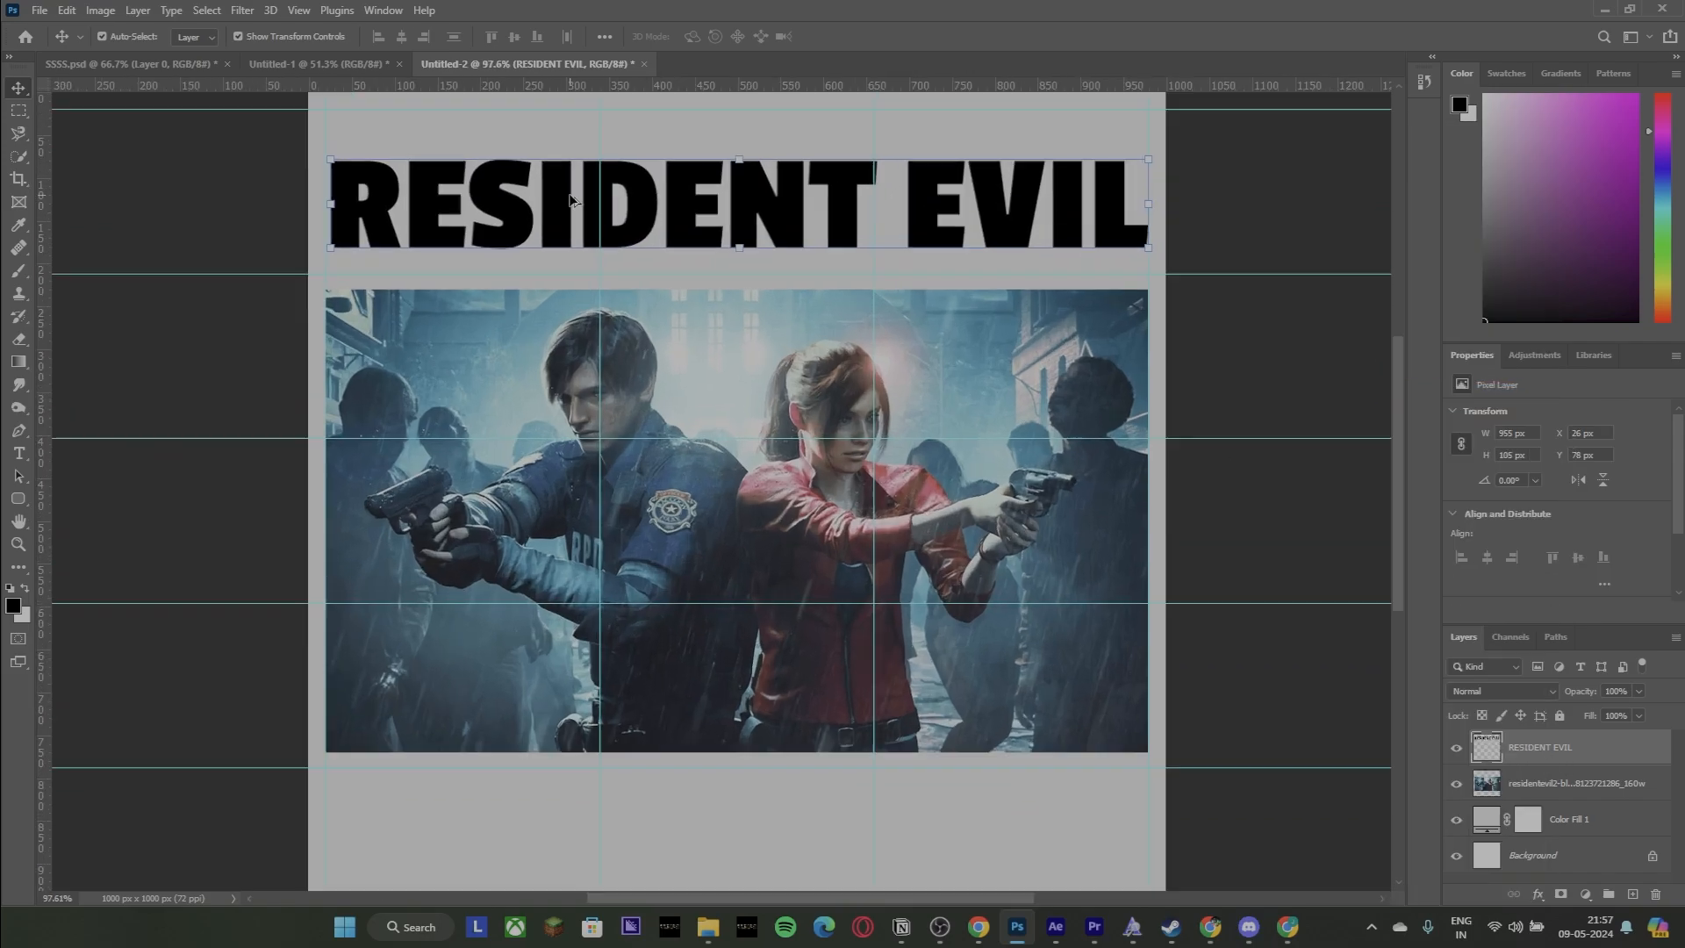
drag(474, 209, 420, 201)
click(424, 201)
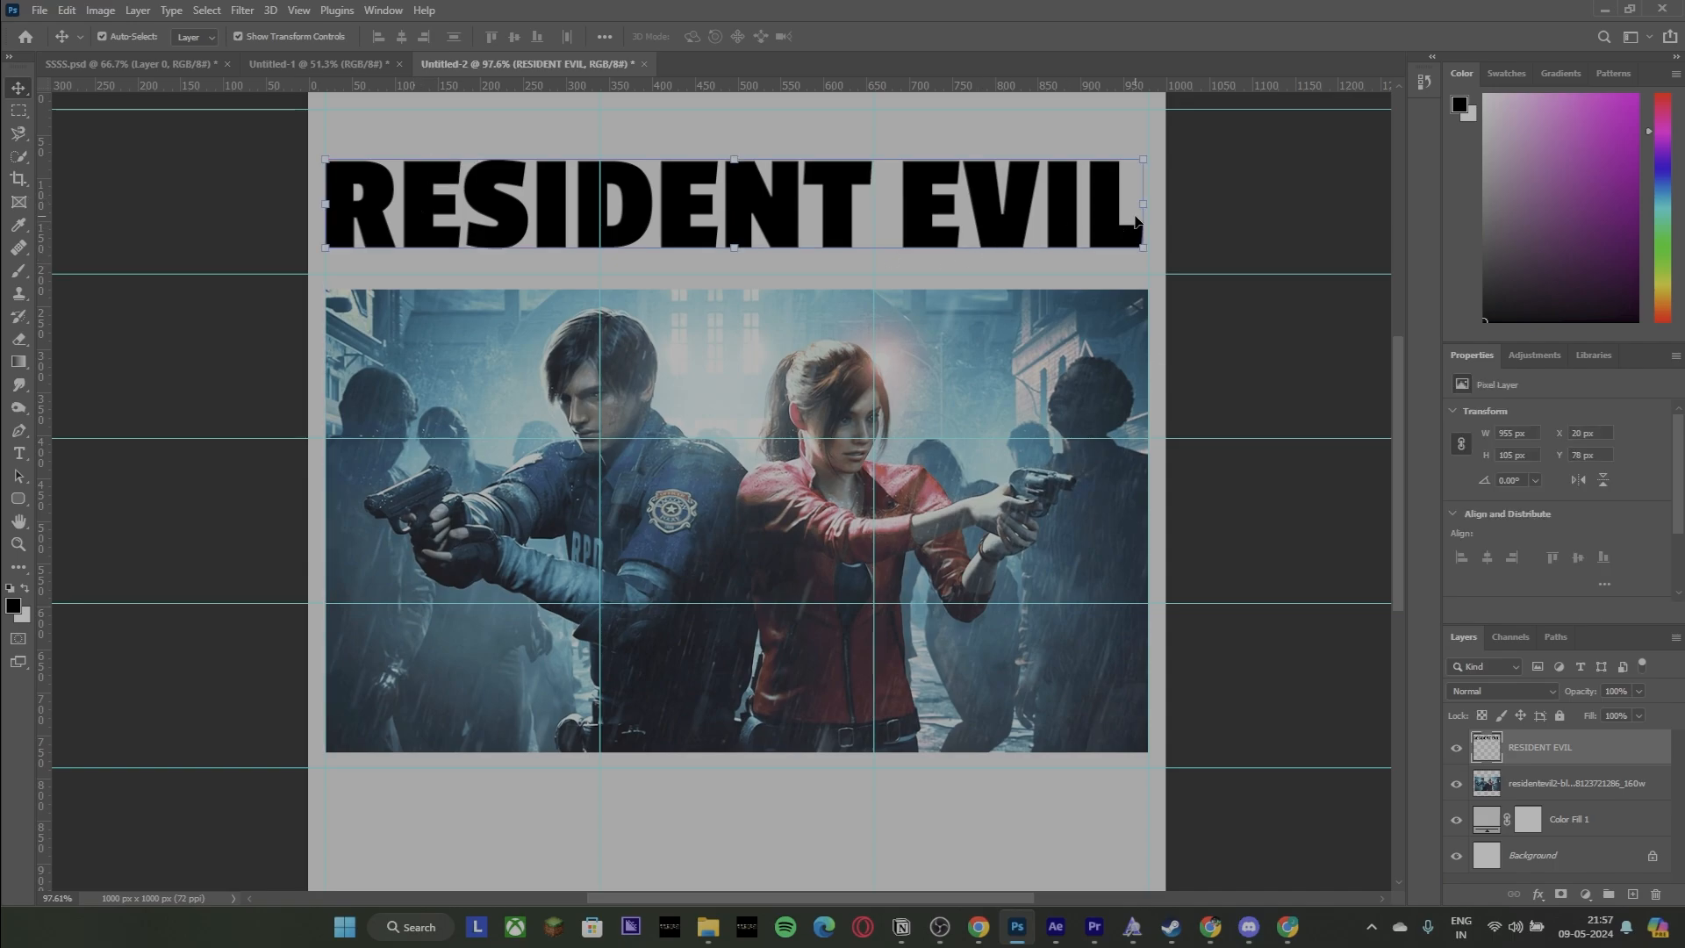
drag(1146, 205, 1151, 205)
Stretch the title vertically to fill the space between the two upper guides, 192 px high at Y 20 px.
scroll(767, 196, down, 4)
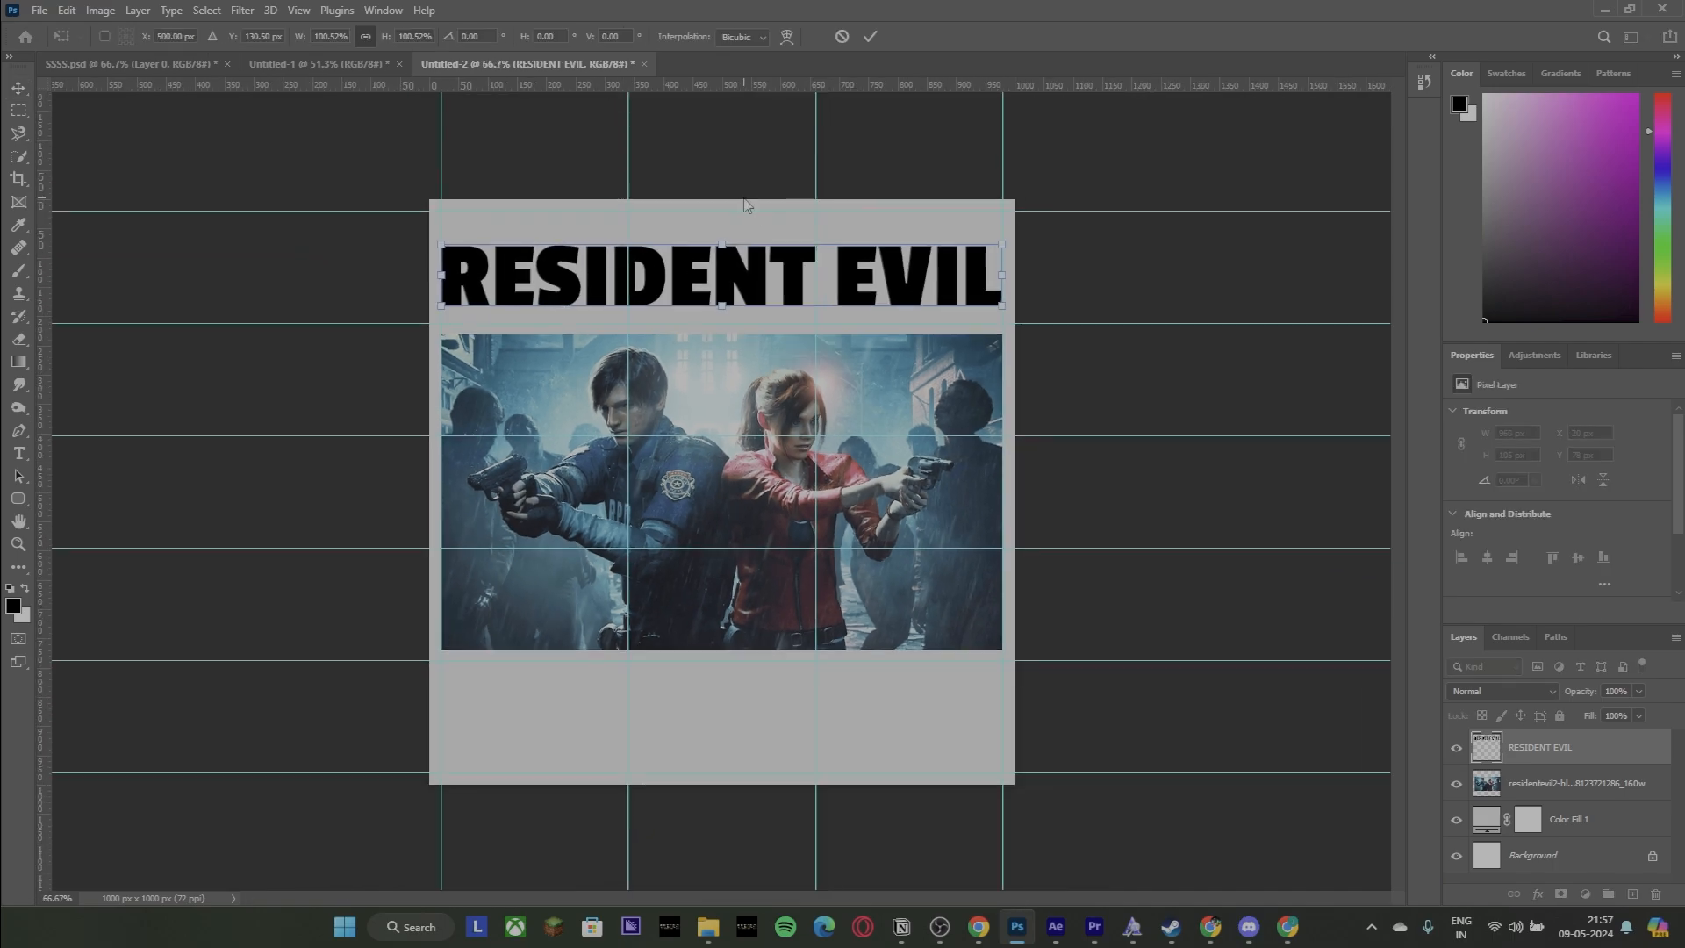
scroll(746, 206, up, 5)
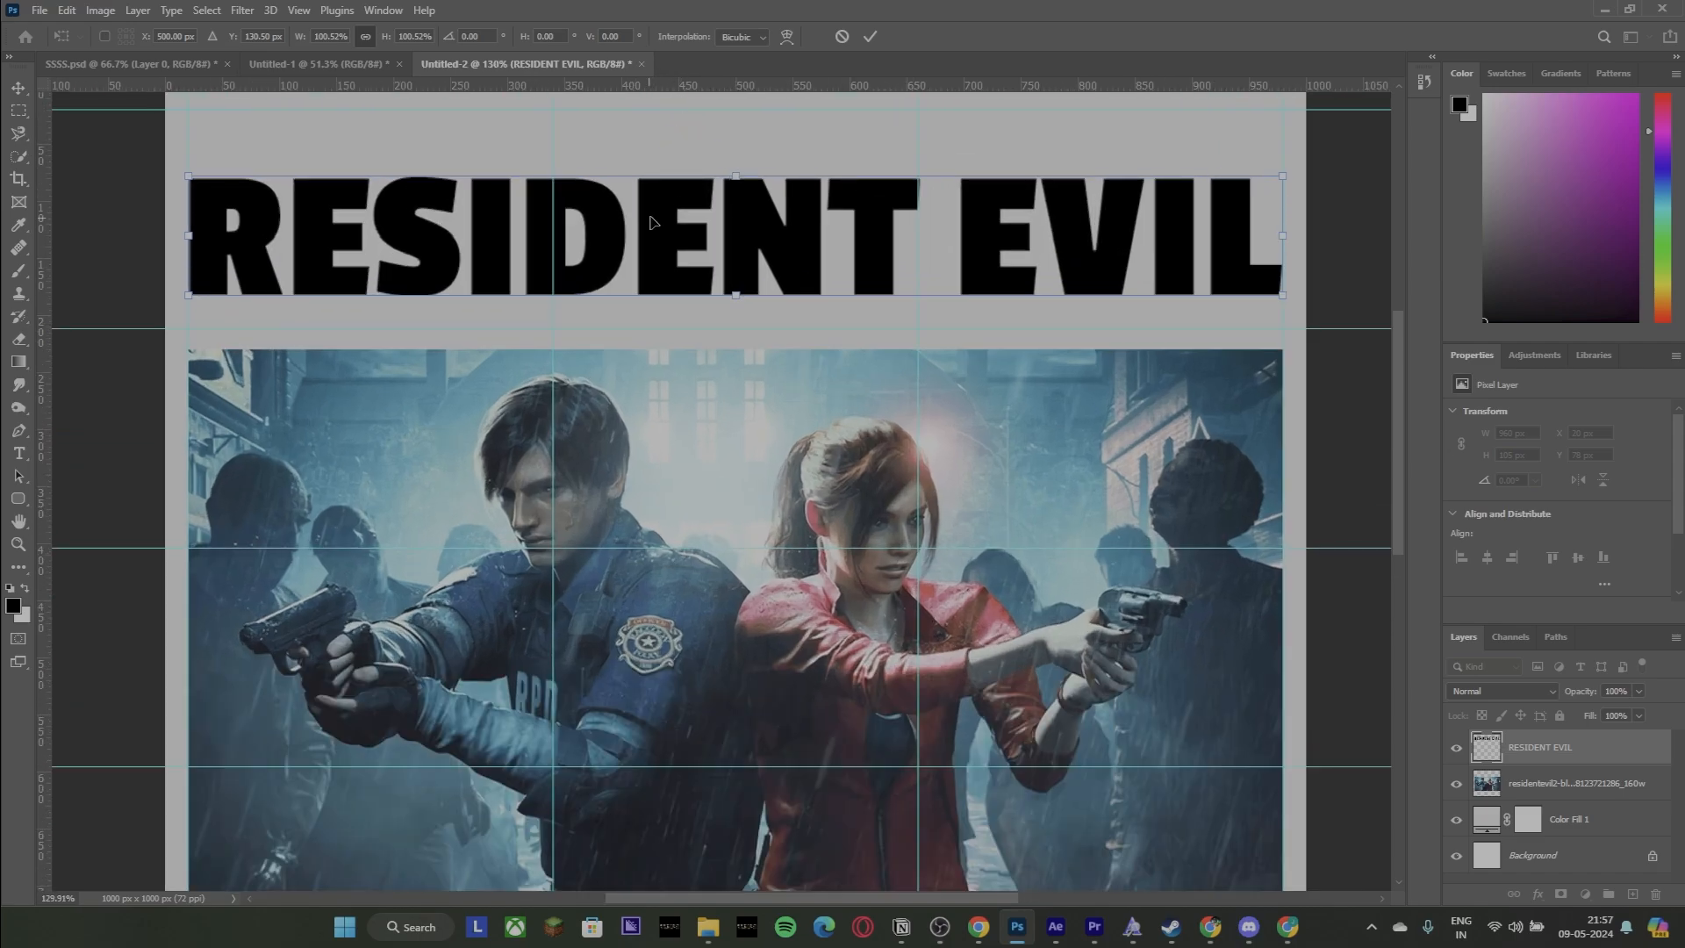
drag(684, 220, 739, 107)
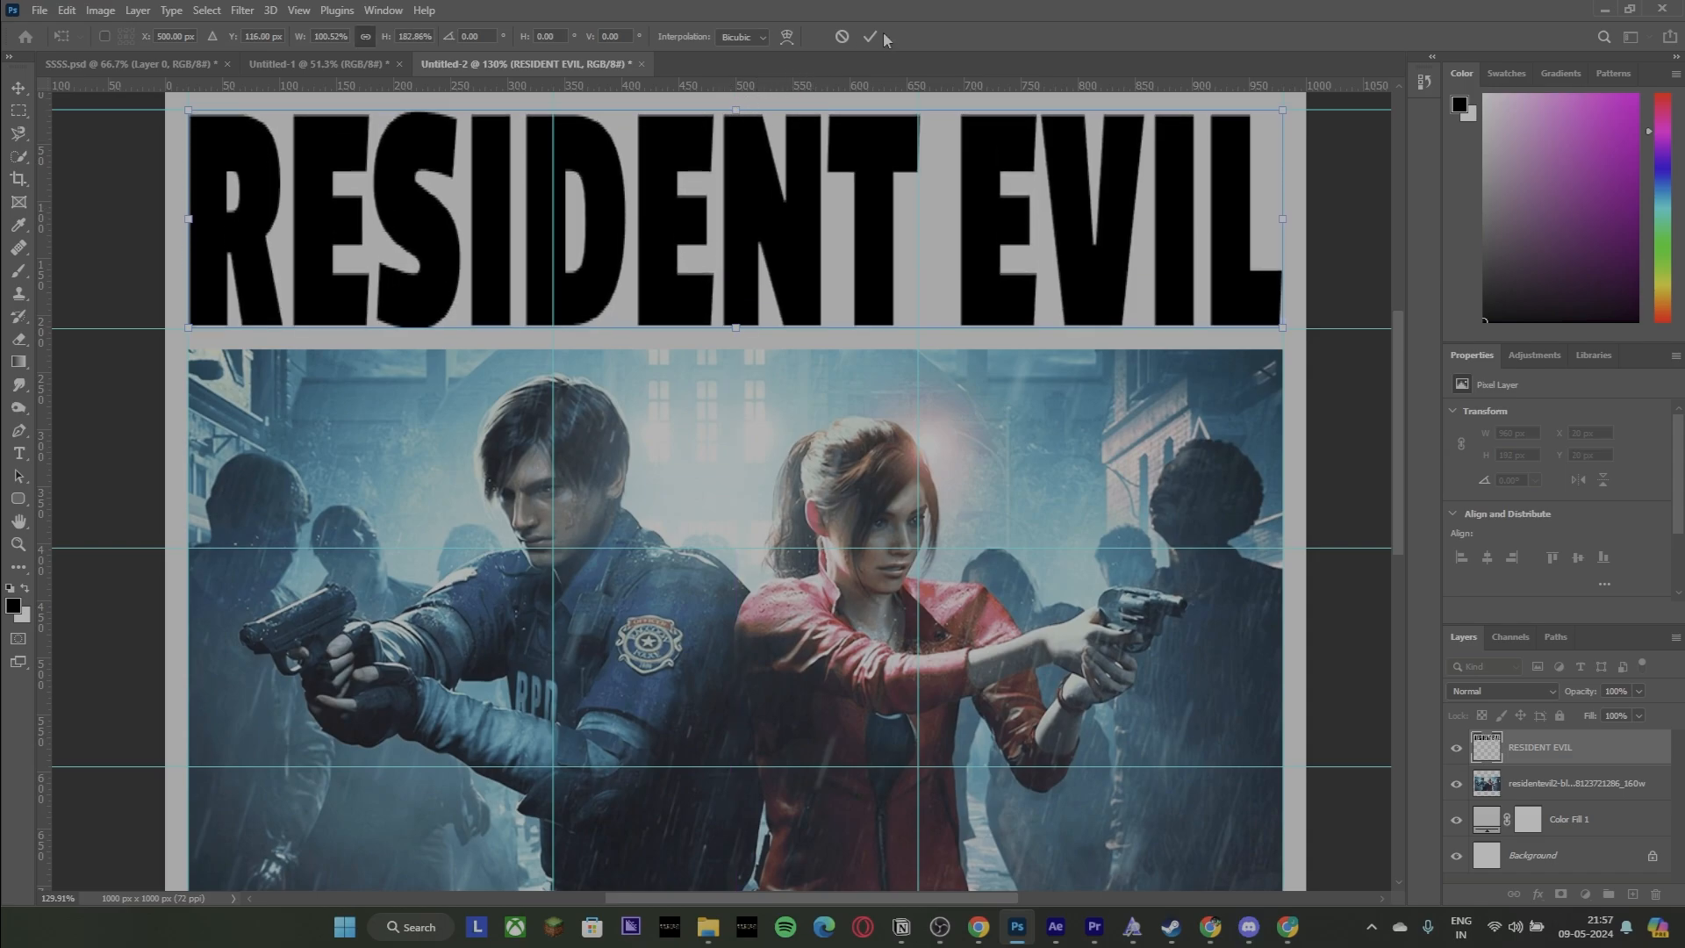
click(871, 37)
Select the game image layer and hide the guides.
scroll(1308, 280, down, 5)
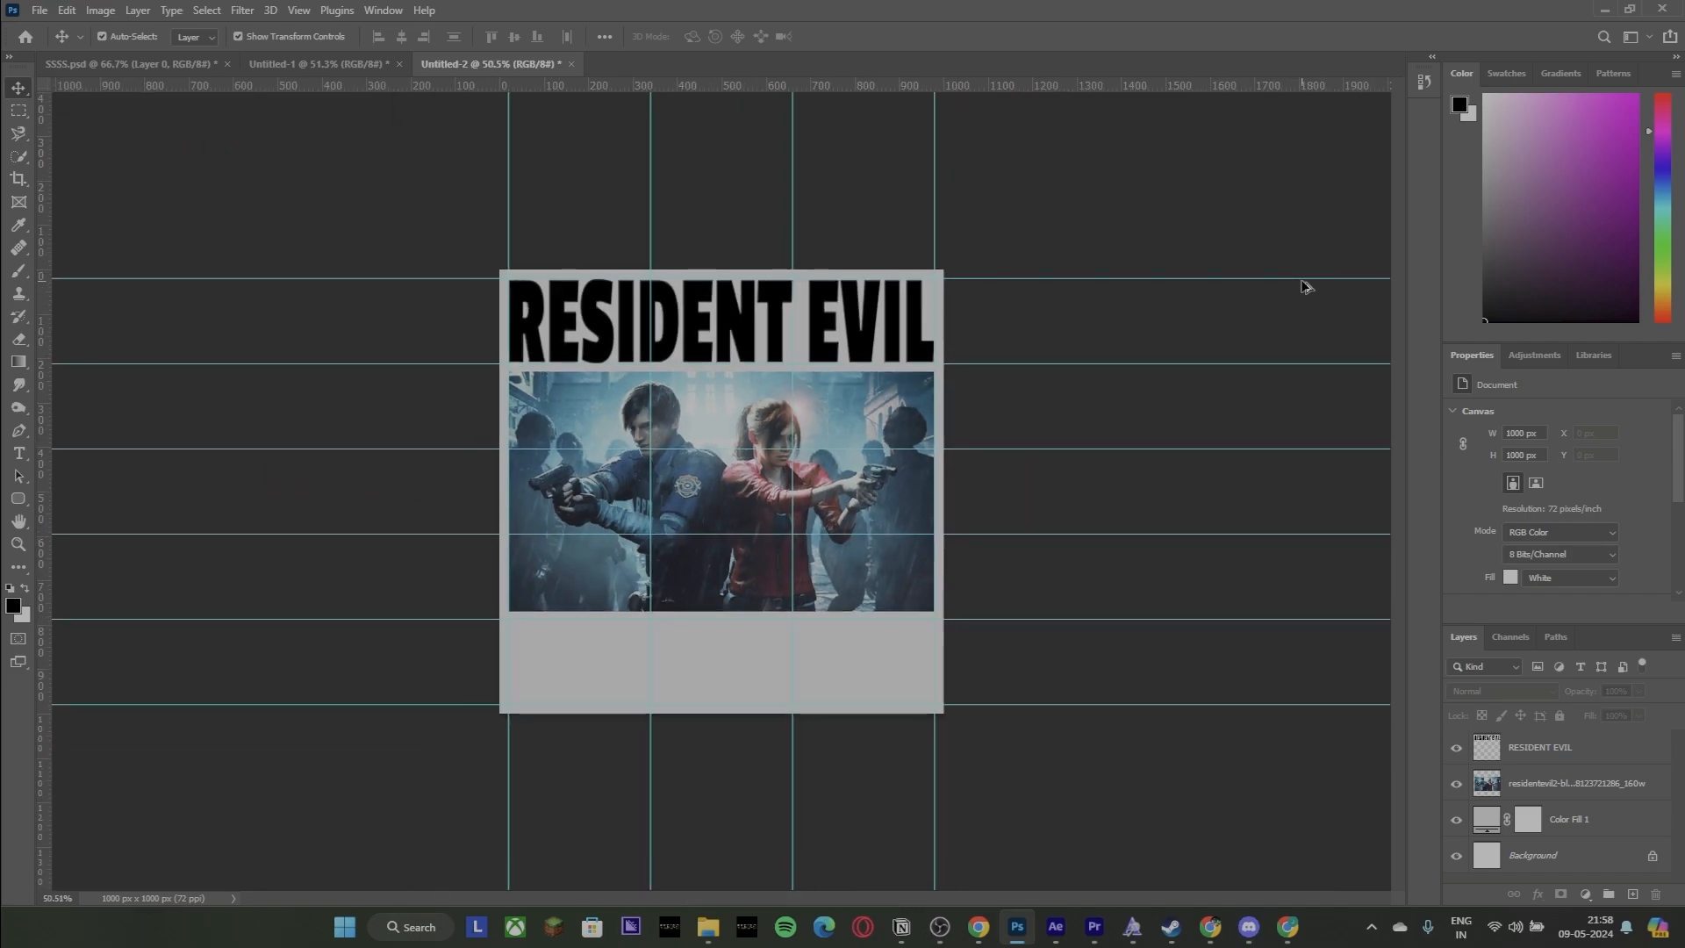
scroll(1226, 268, down, 3)
scroll(1193, 263, up, 3)
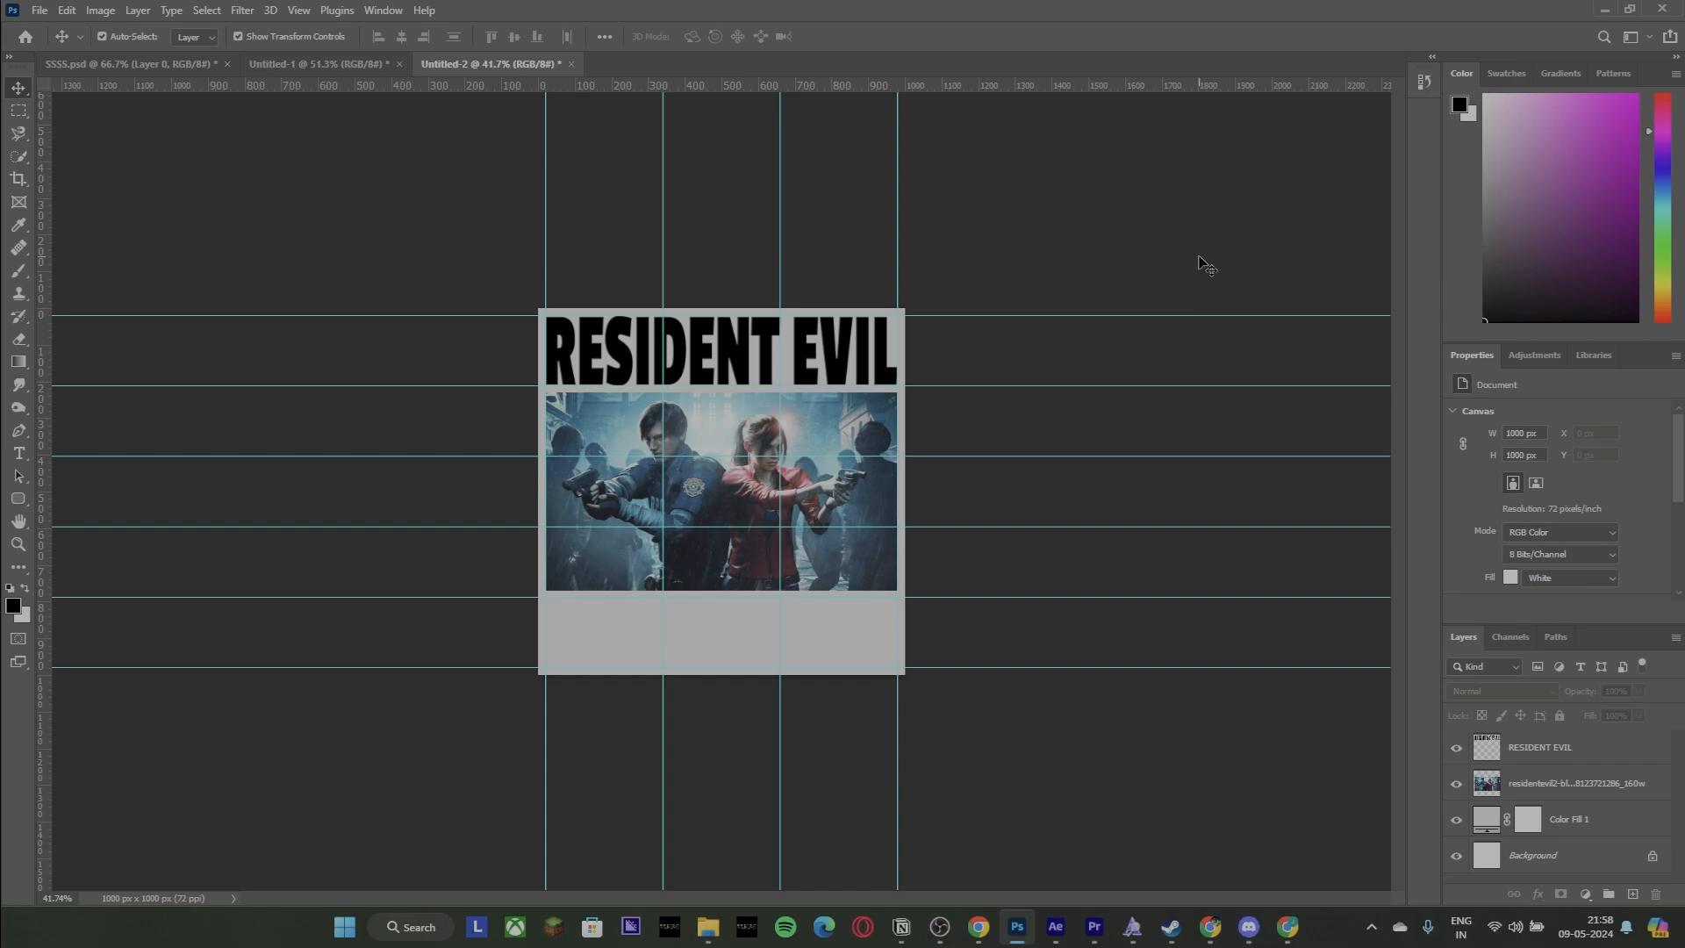
click(1593, 787)
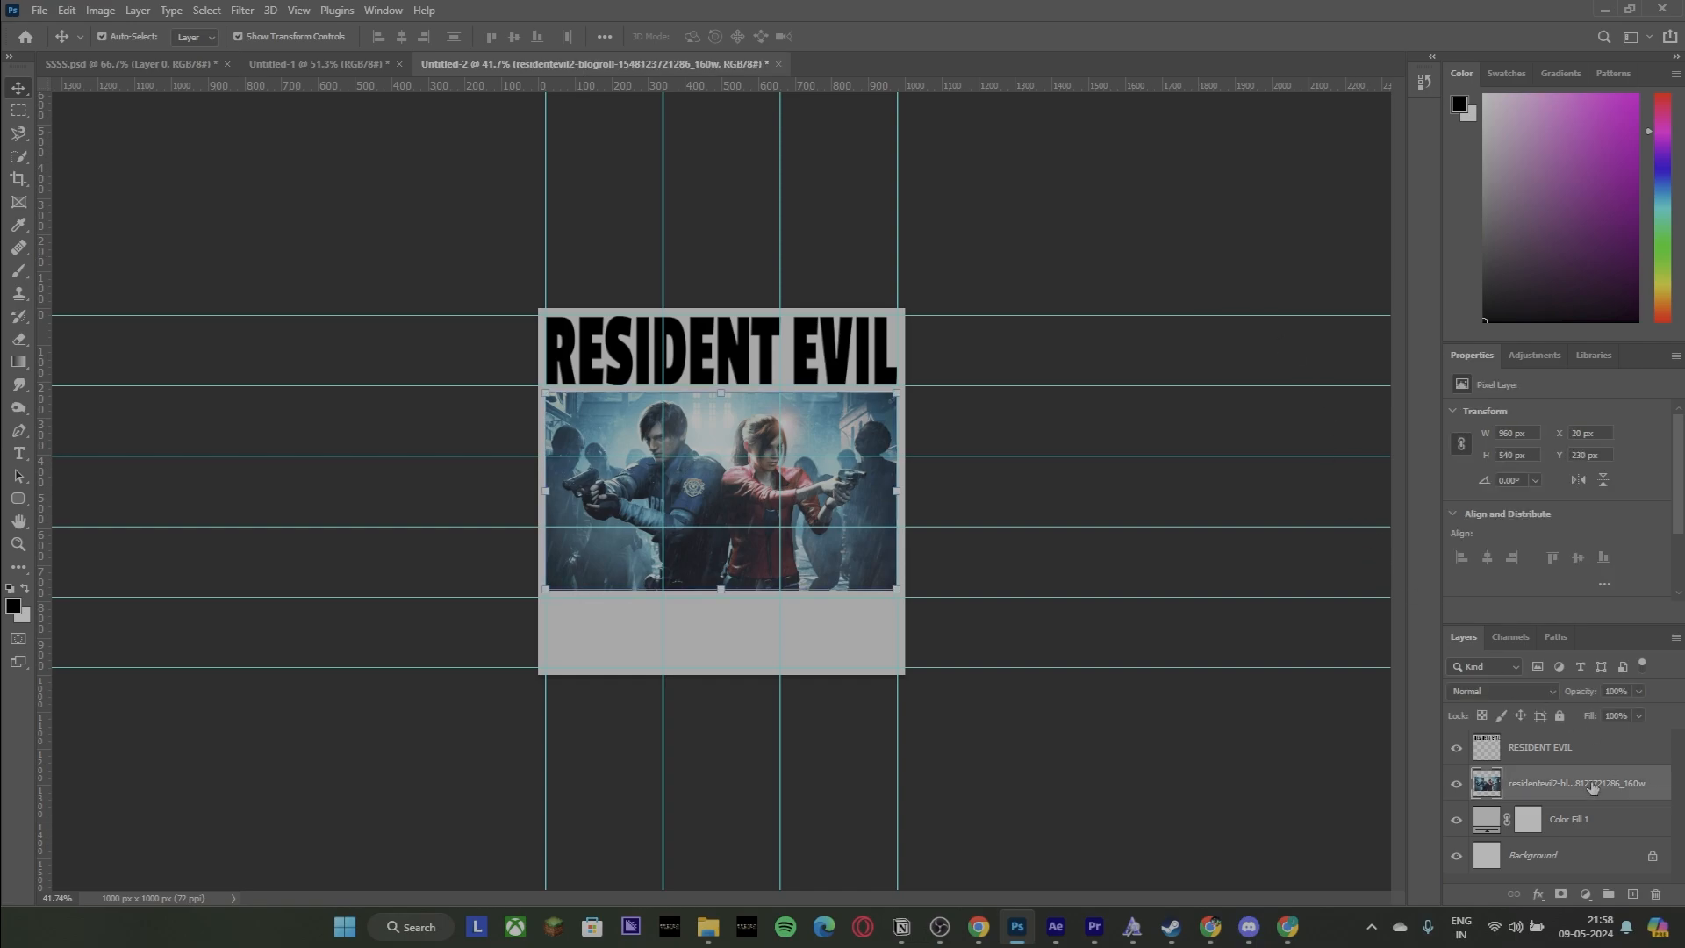
click(295, 10)
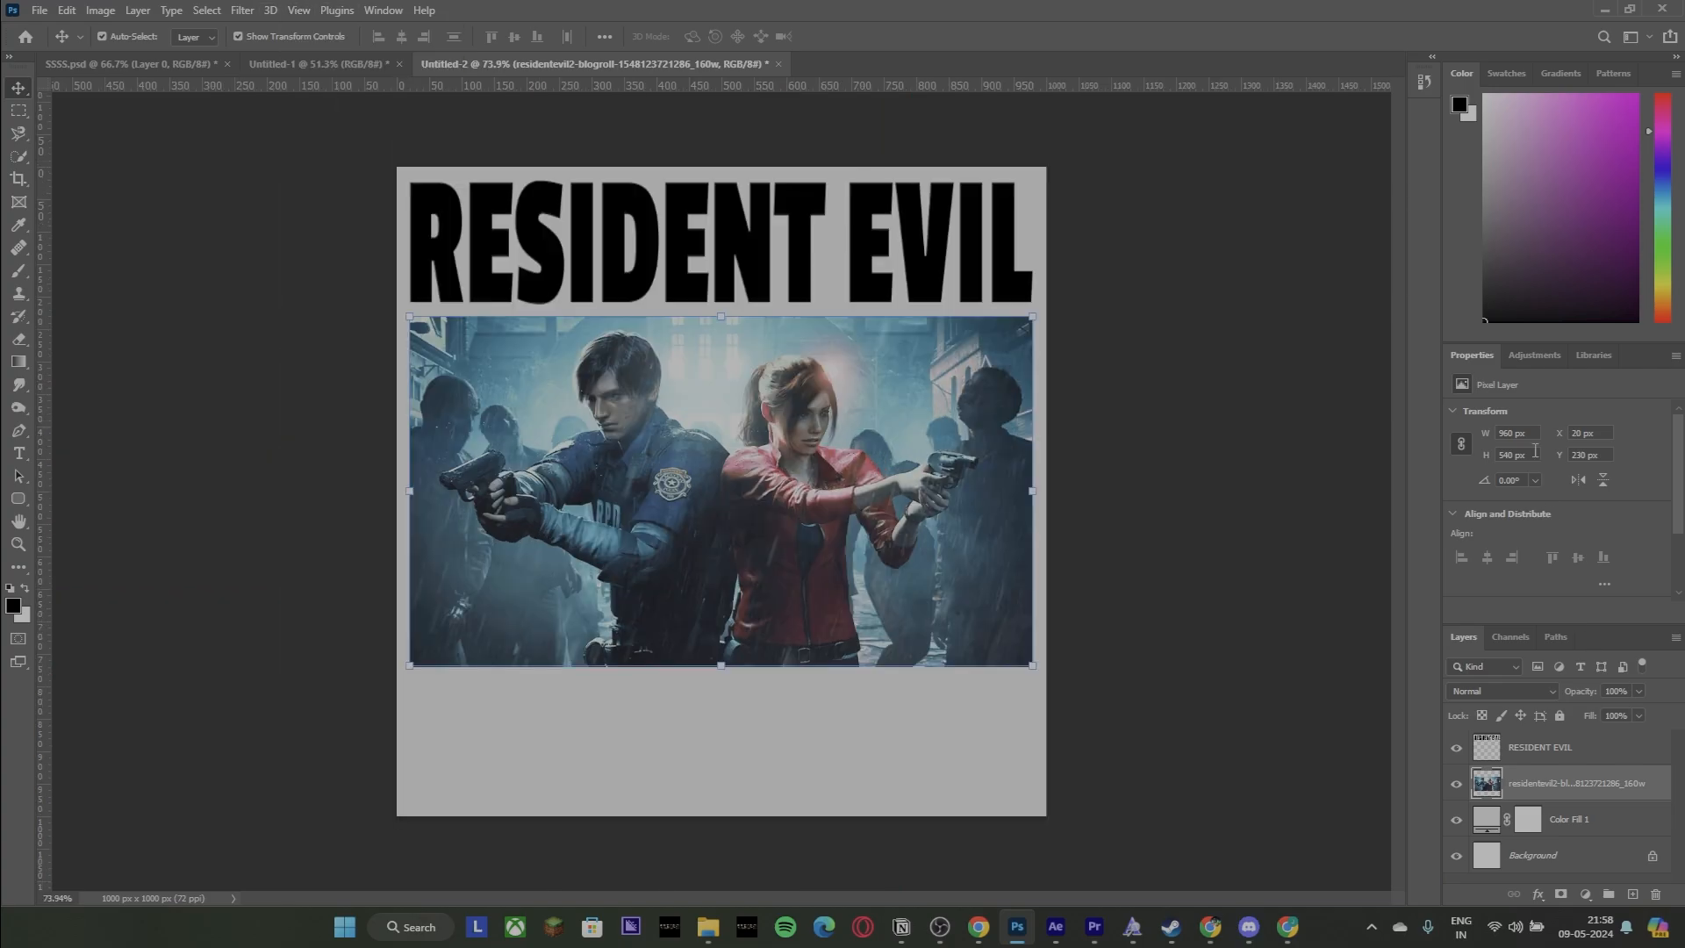
Add a Vibrance adjustment above the game image and set Saturation to -100.
click(1535, 356)
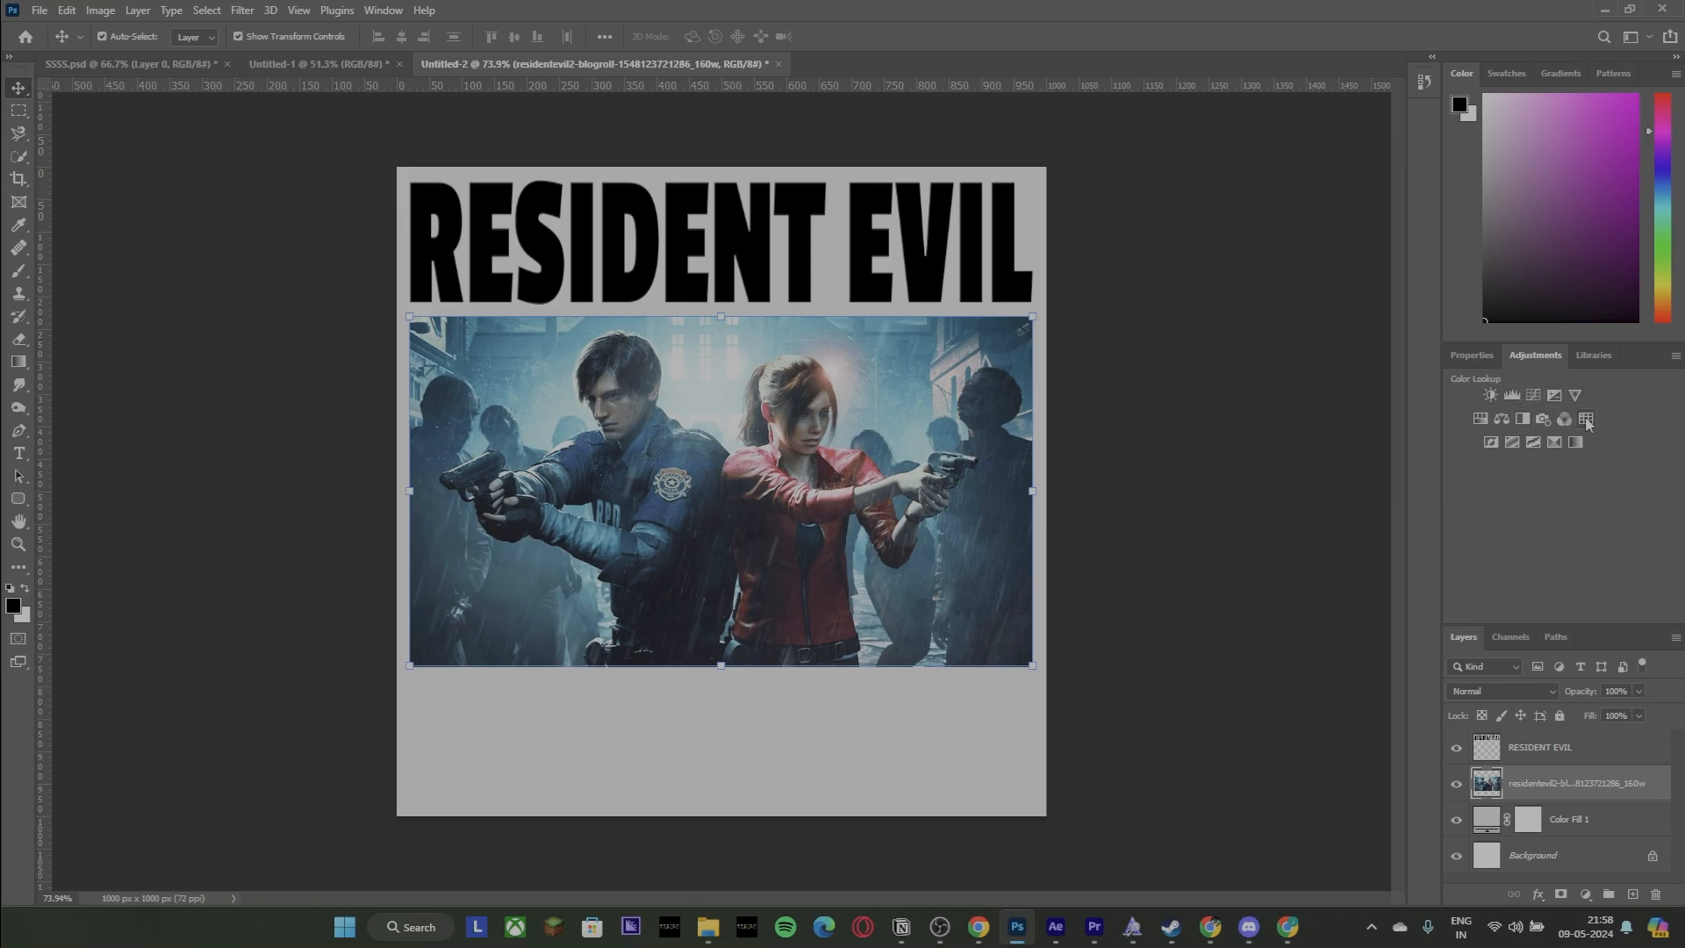
click(1575, 396)
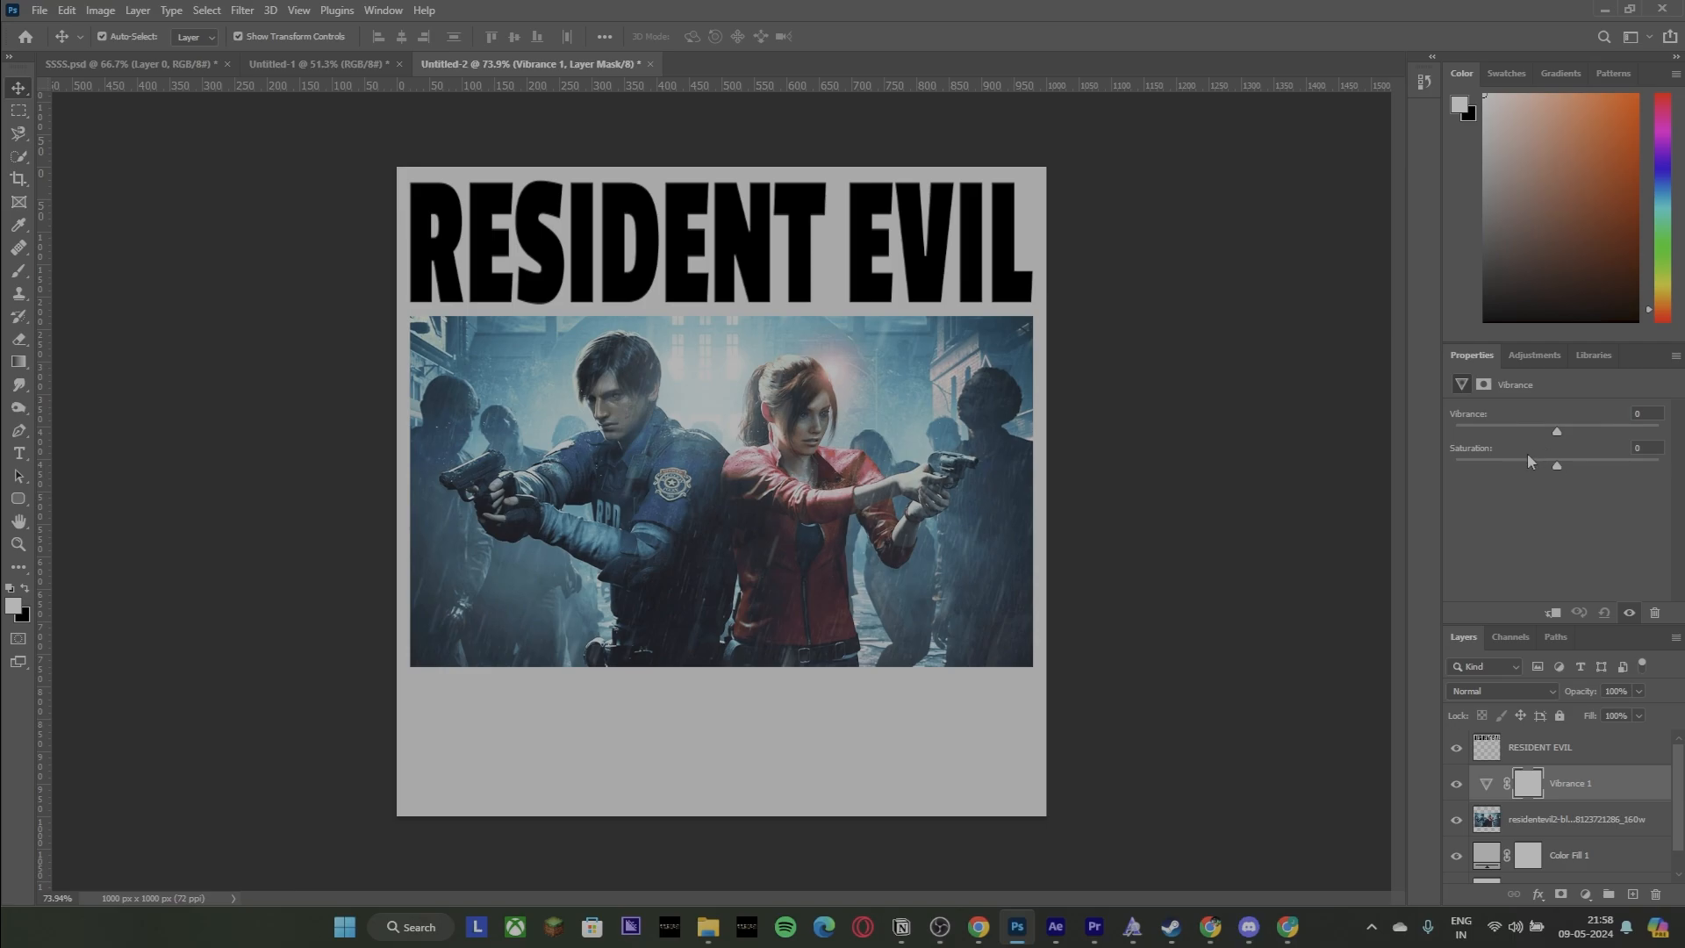
drag(1525, 470, 1417, 625)
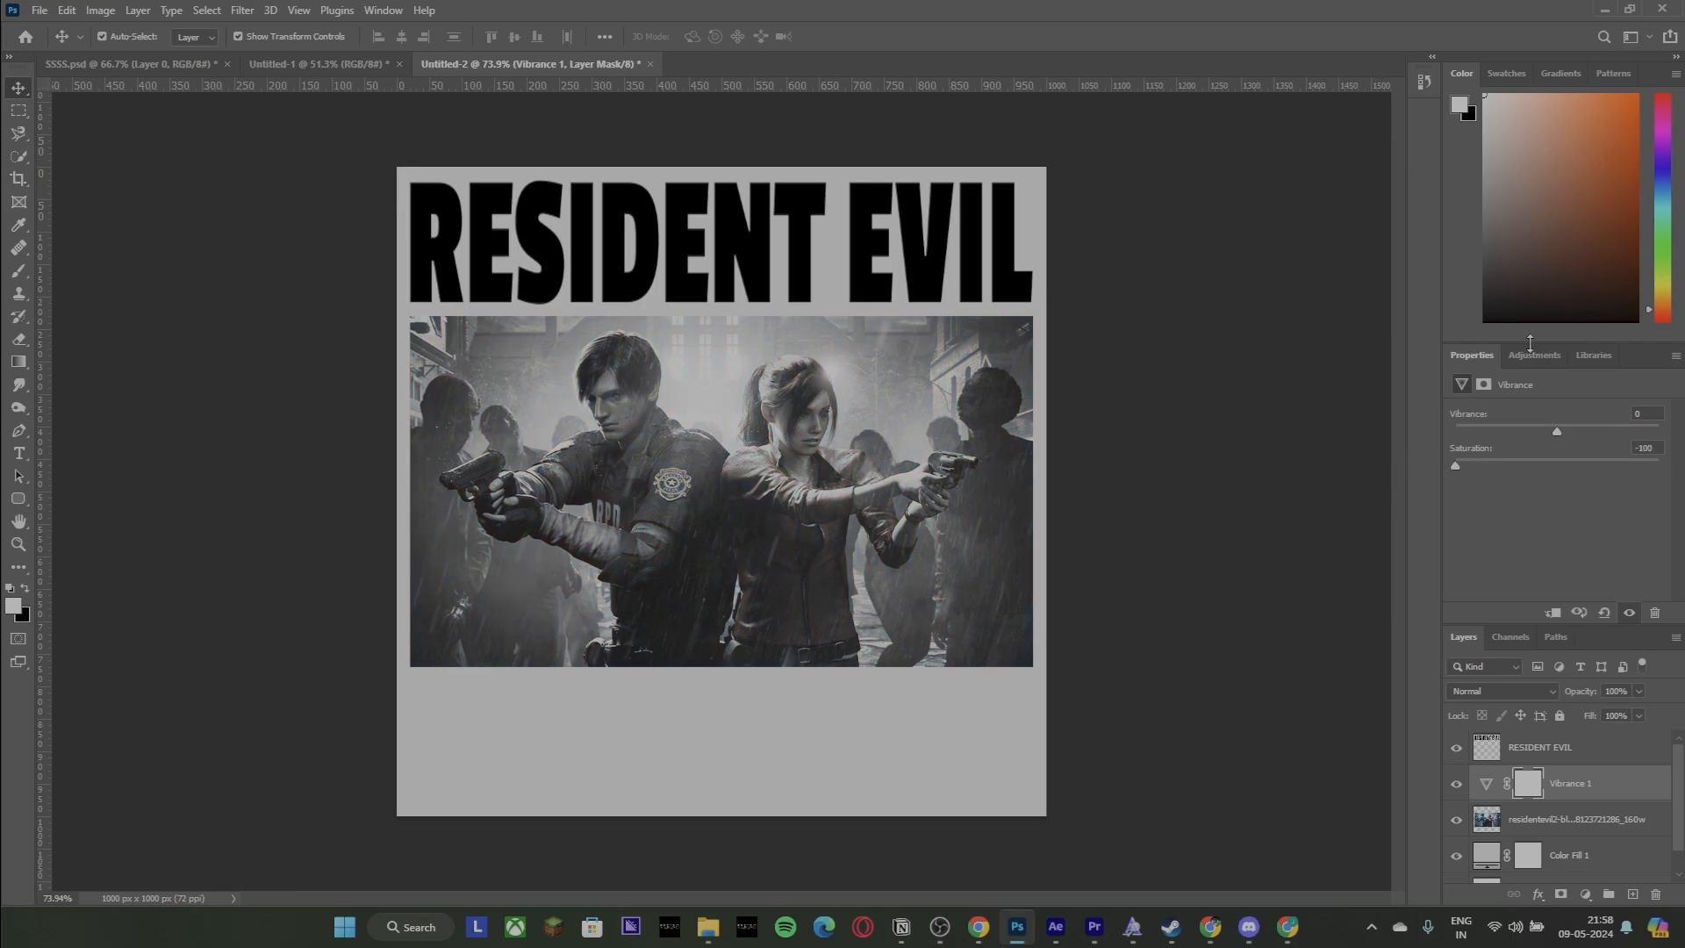
Add a Brightness/Contrast adjustment above the image with Contrast 86 and Brightness -16.
click(1552, 357)
click(1494, 401)
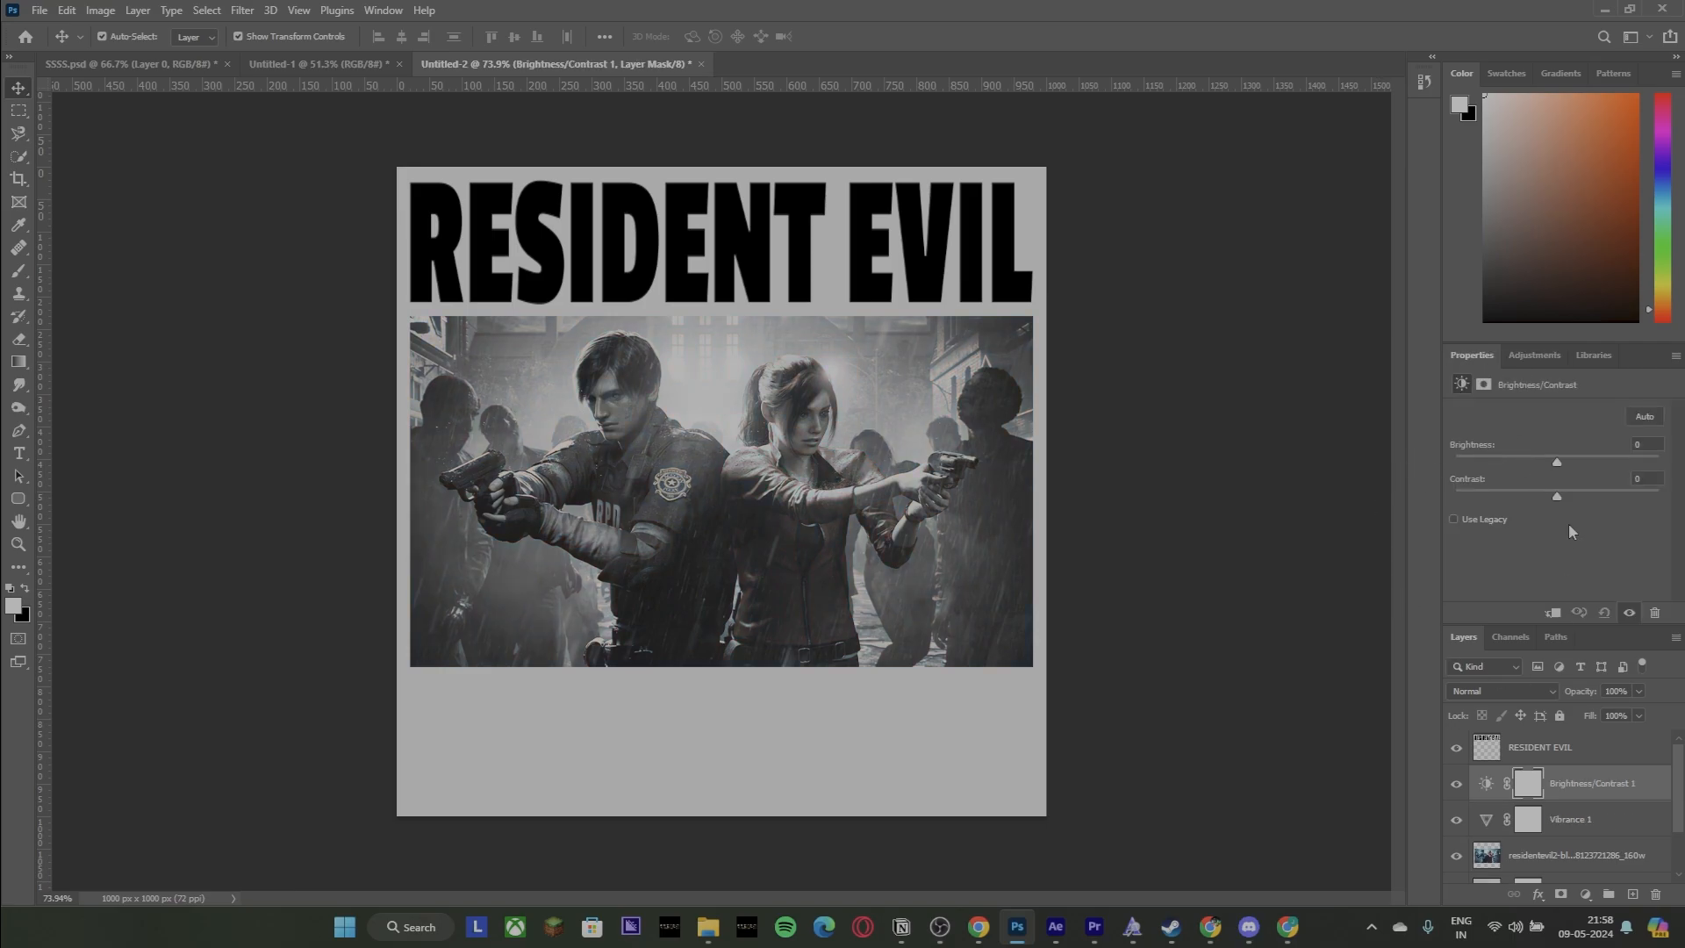
drag(1558, 497, 1640, 498)
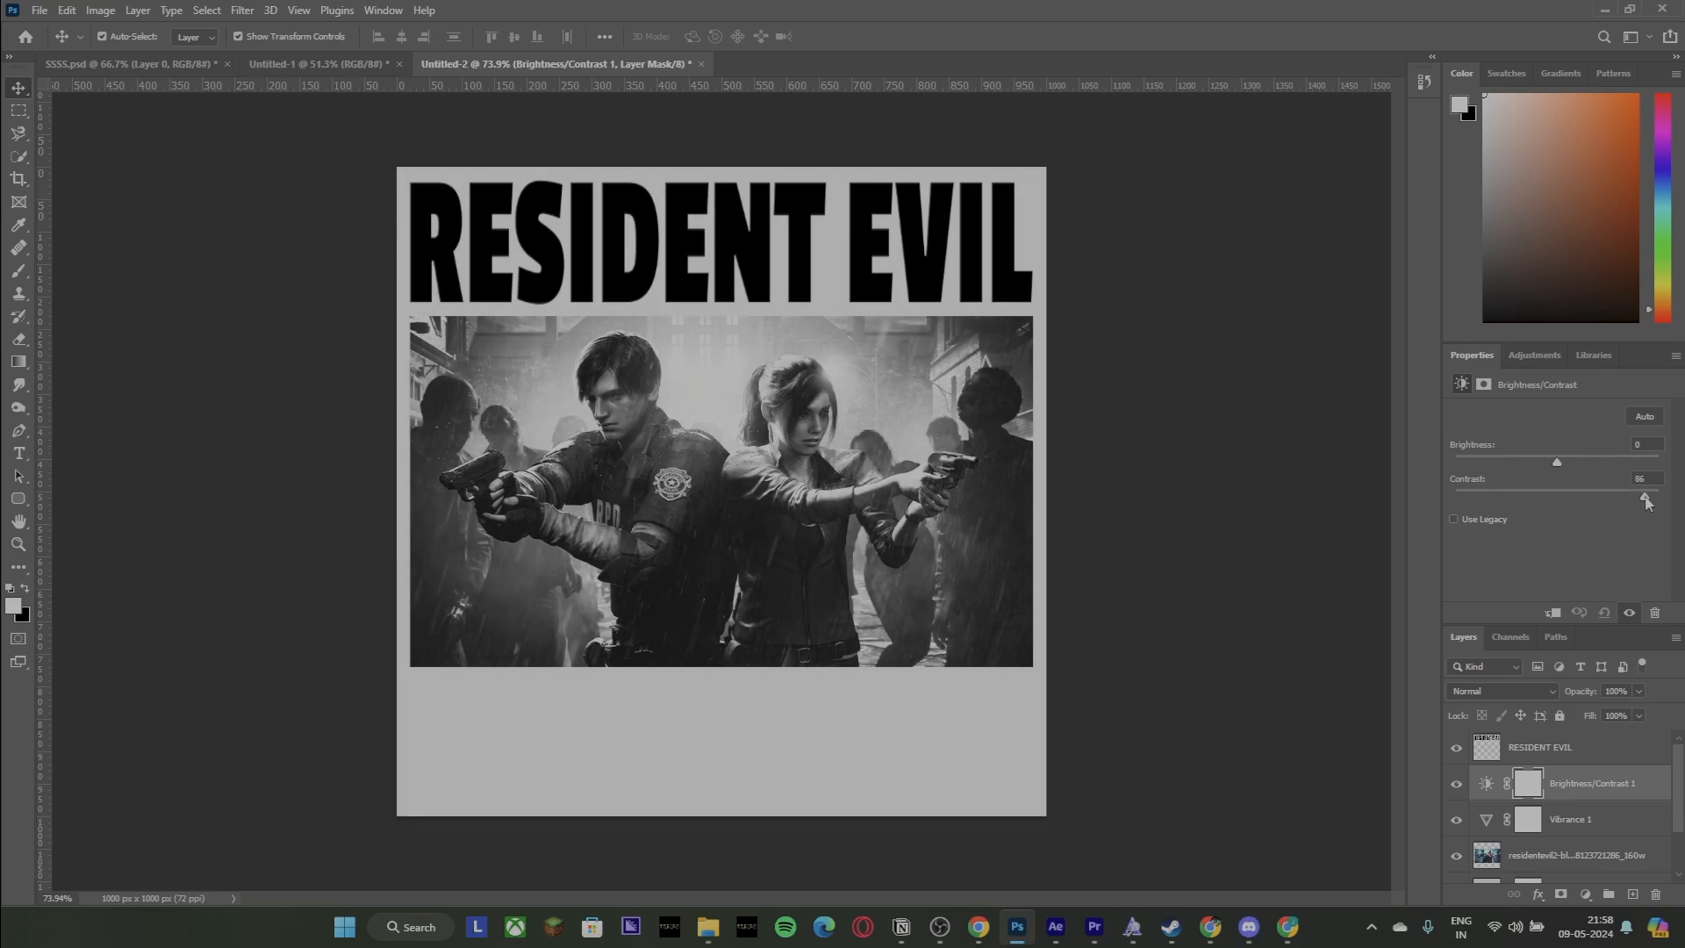
drag(1557, 463, 1548, 464)
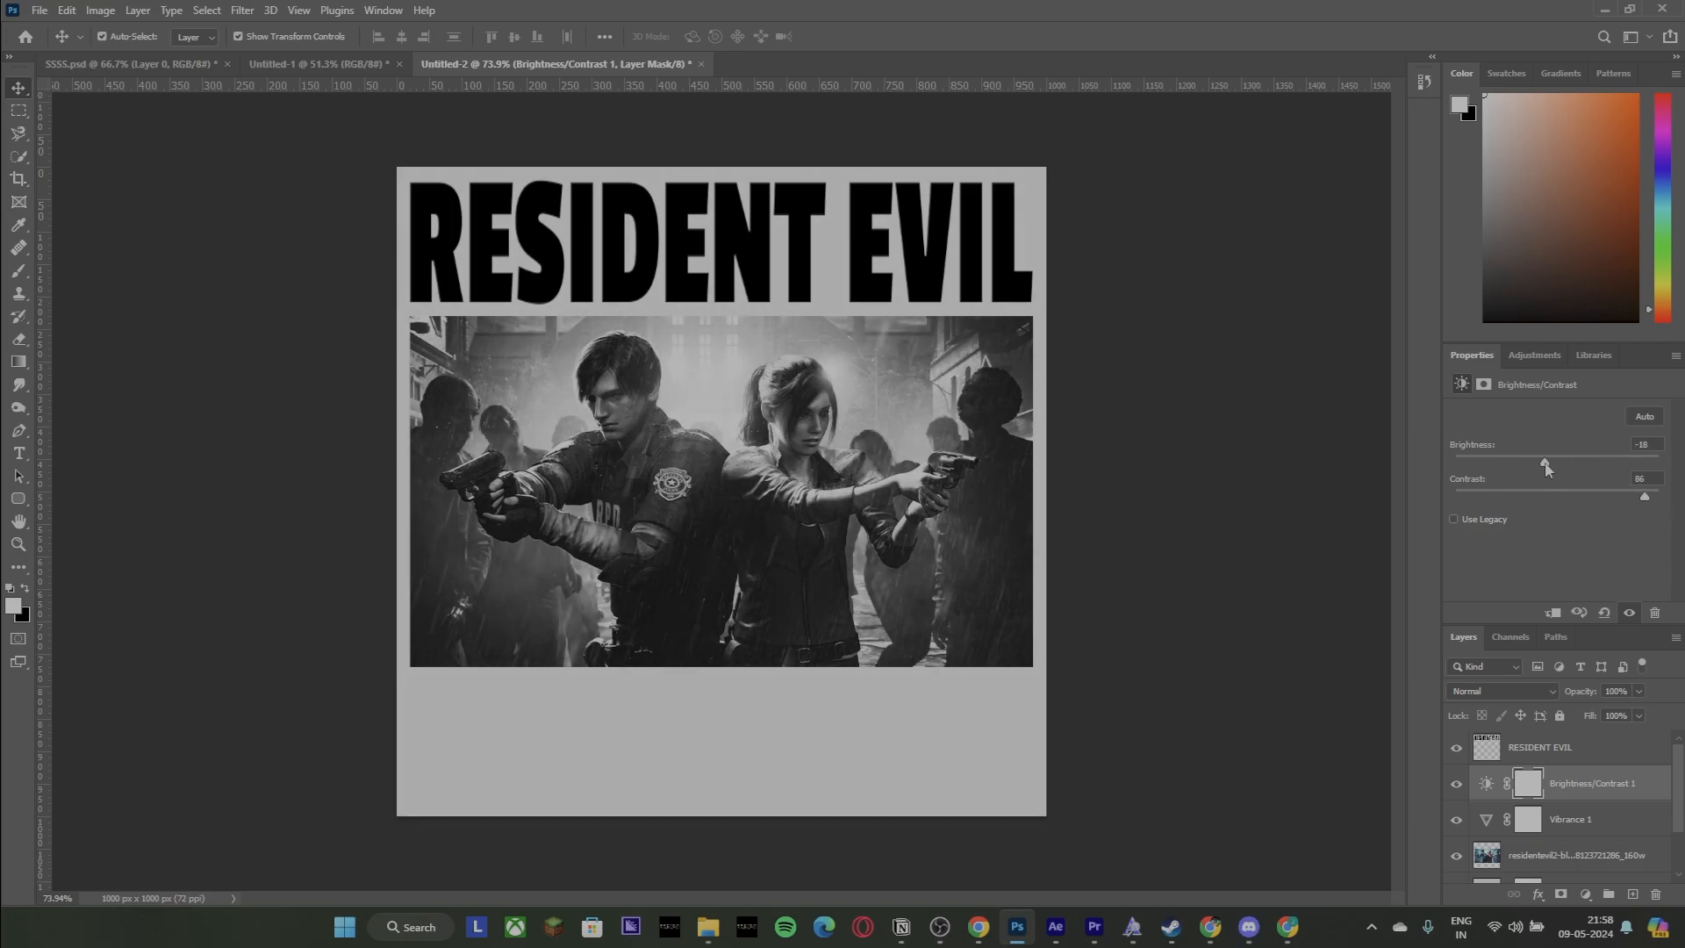
Hide the title, Color Fill 1 and Background layers, leaving only the image and its adjustments shown.
right_click(1576, 792)
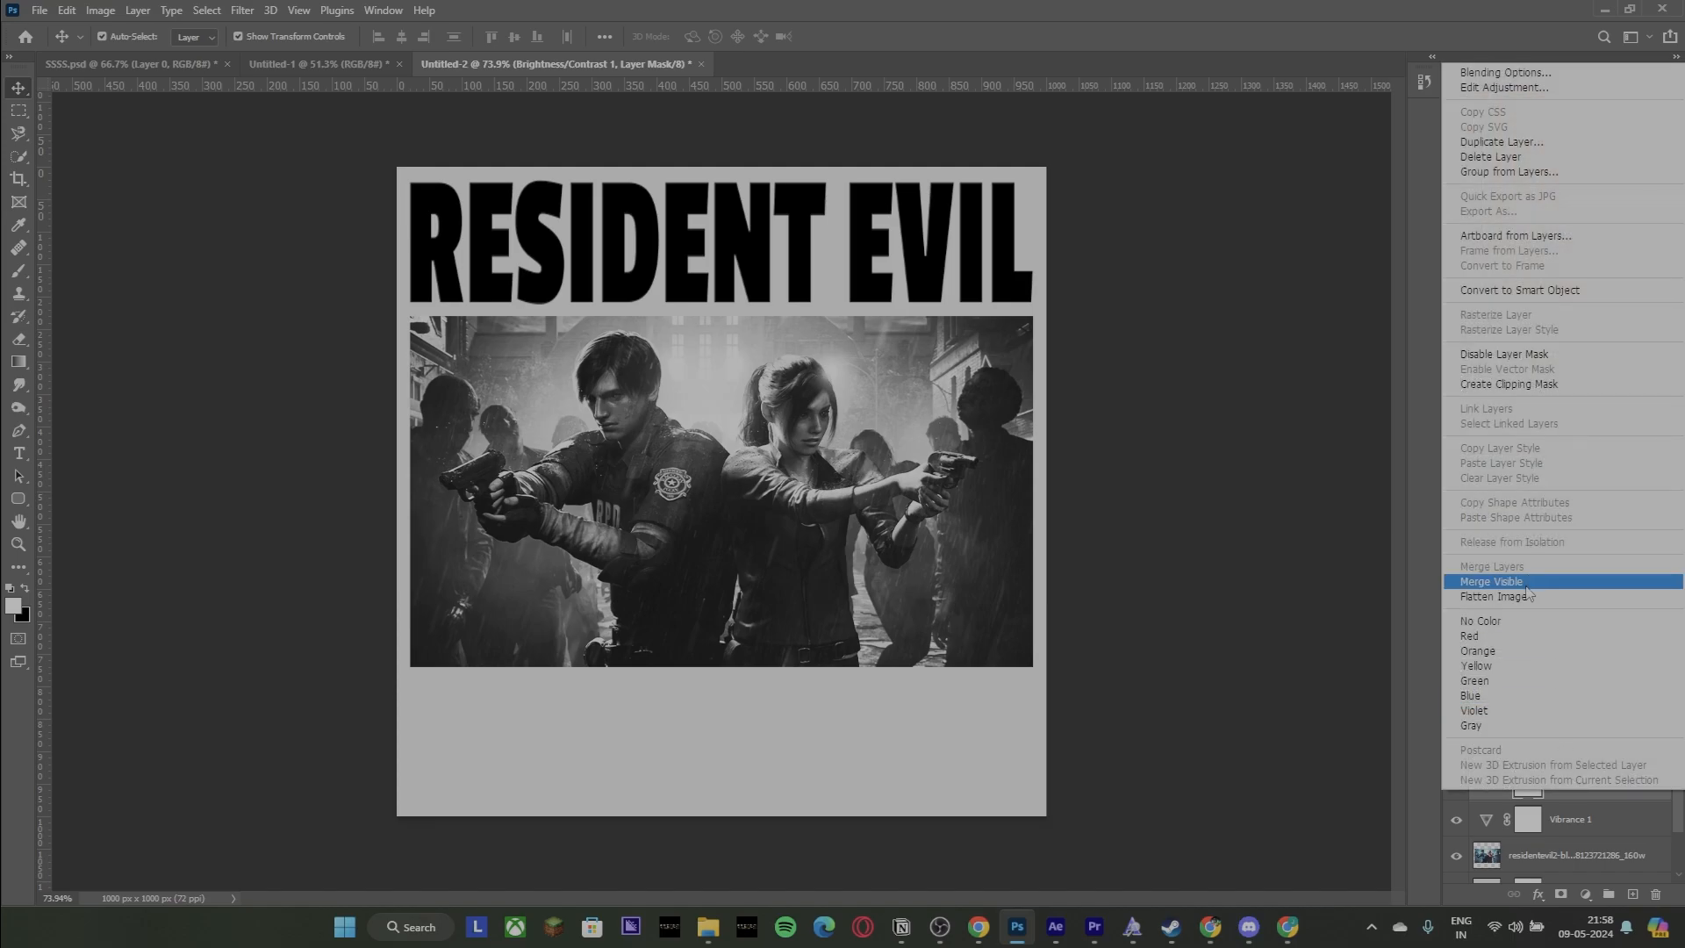
click(1572, 848)
click(1455, 748)
scroll(1497, 869, down, 2)
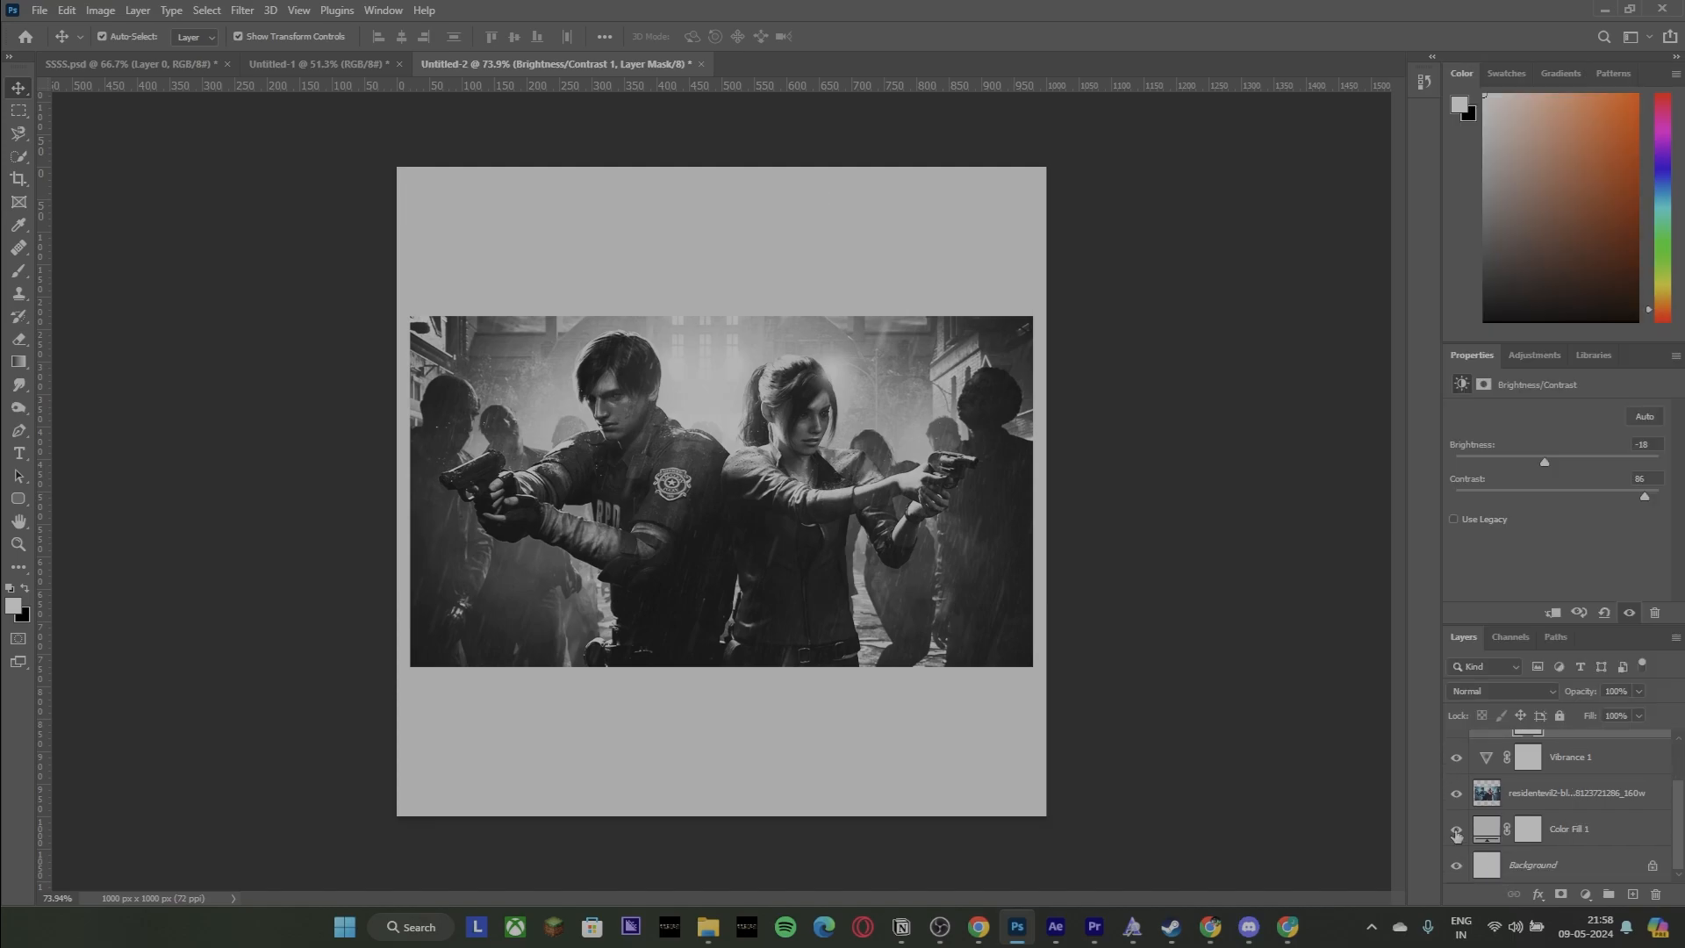
click(1456, 829)
click(1457, 863)
Merge the visible image and adjustment layers into one, and show the title, Color Fill 1 and Background layers again.
scroll(1518, 815, up, 1)
right_click(1558, 780)
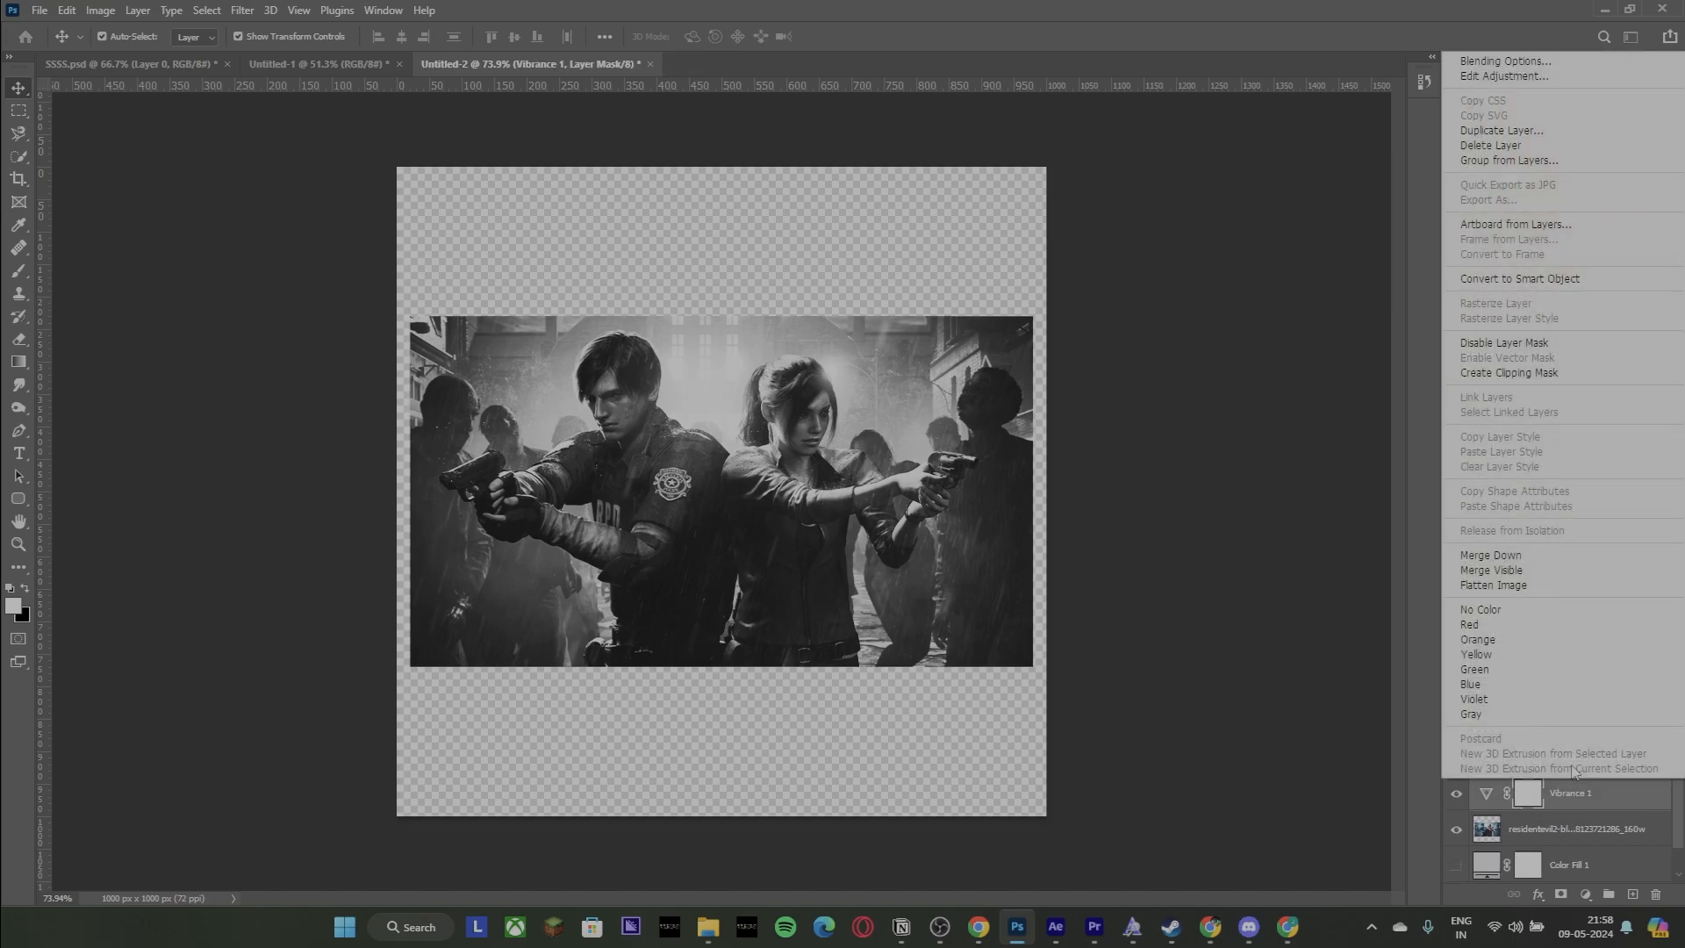
click(1505, 572)
click(1456, 748)
click(1457, 819)
click(1457, 855)
Brighten the image with a Curves adjustment whose RGB curve is raised strongly in the shadows, and merge it down into the image layer.
click(1535, 355)
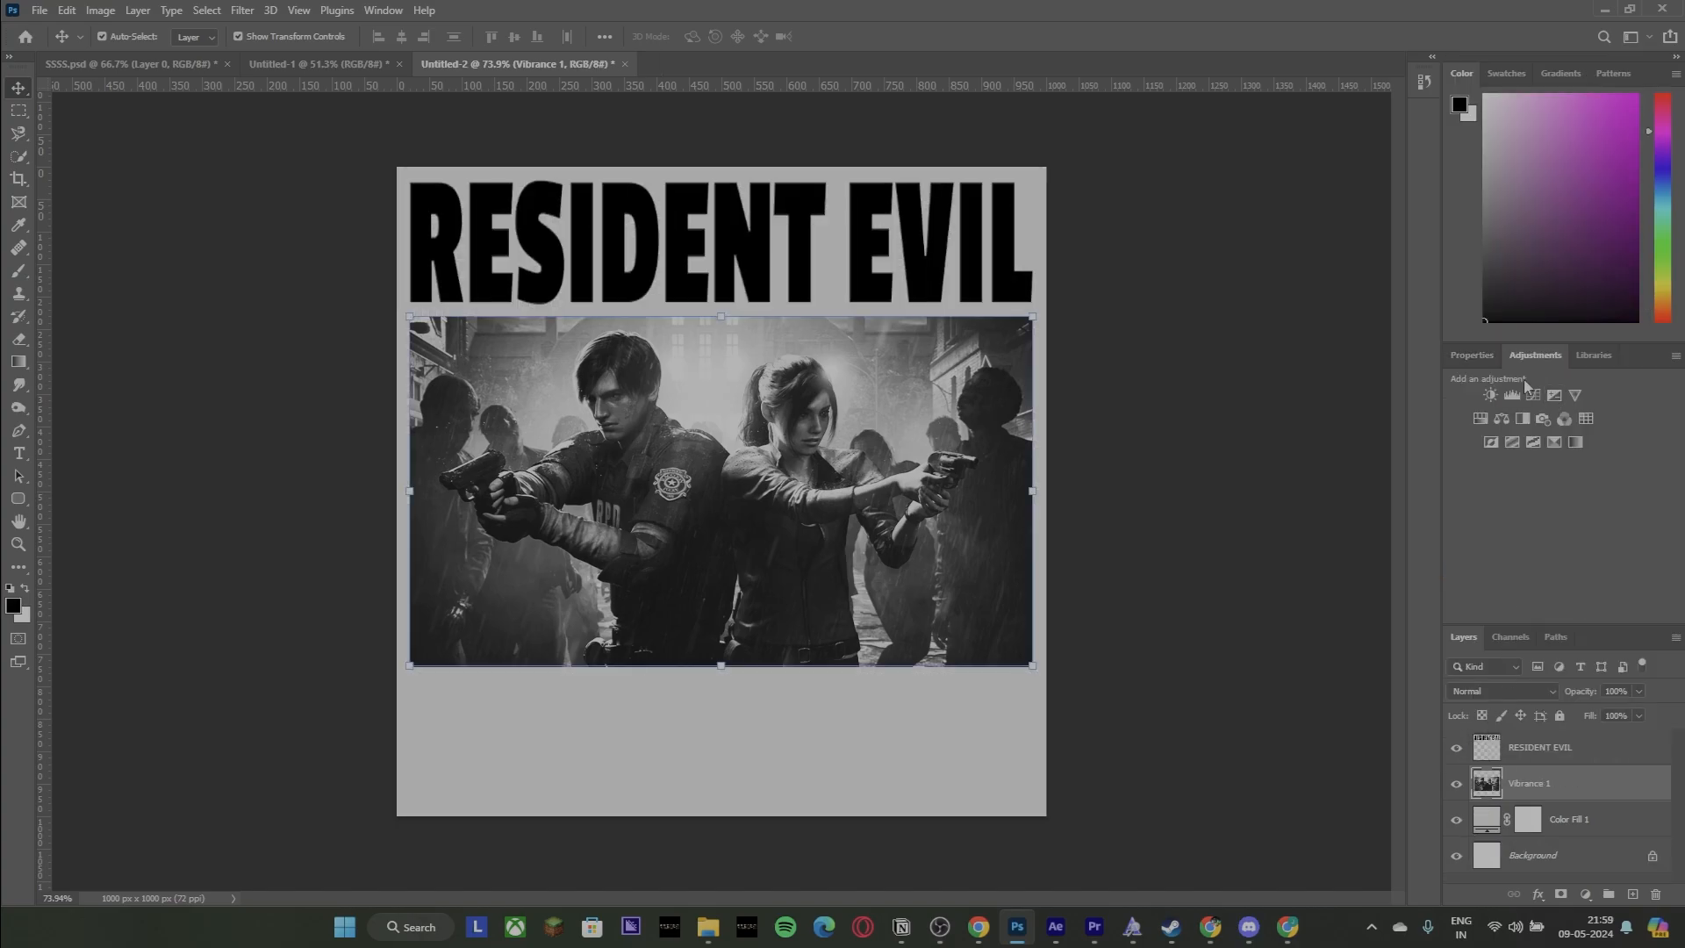
click(1534, 395)
mouse_move(1545, 553)
mouse_down()
mouse_move(1524, 521)
mouse_move(1517, 558)
mouse_up()
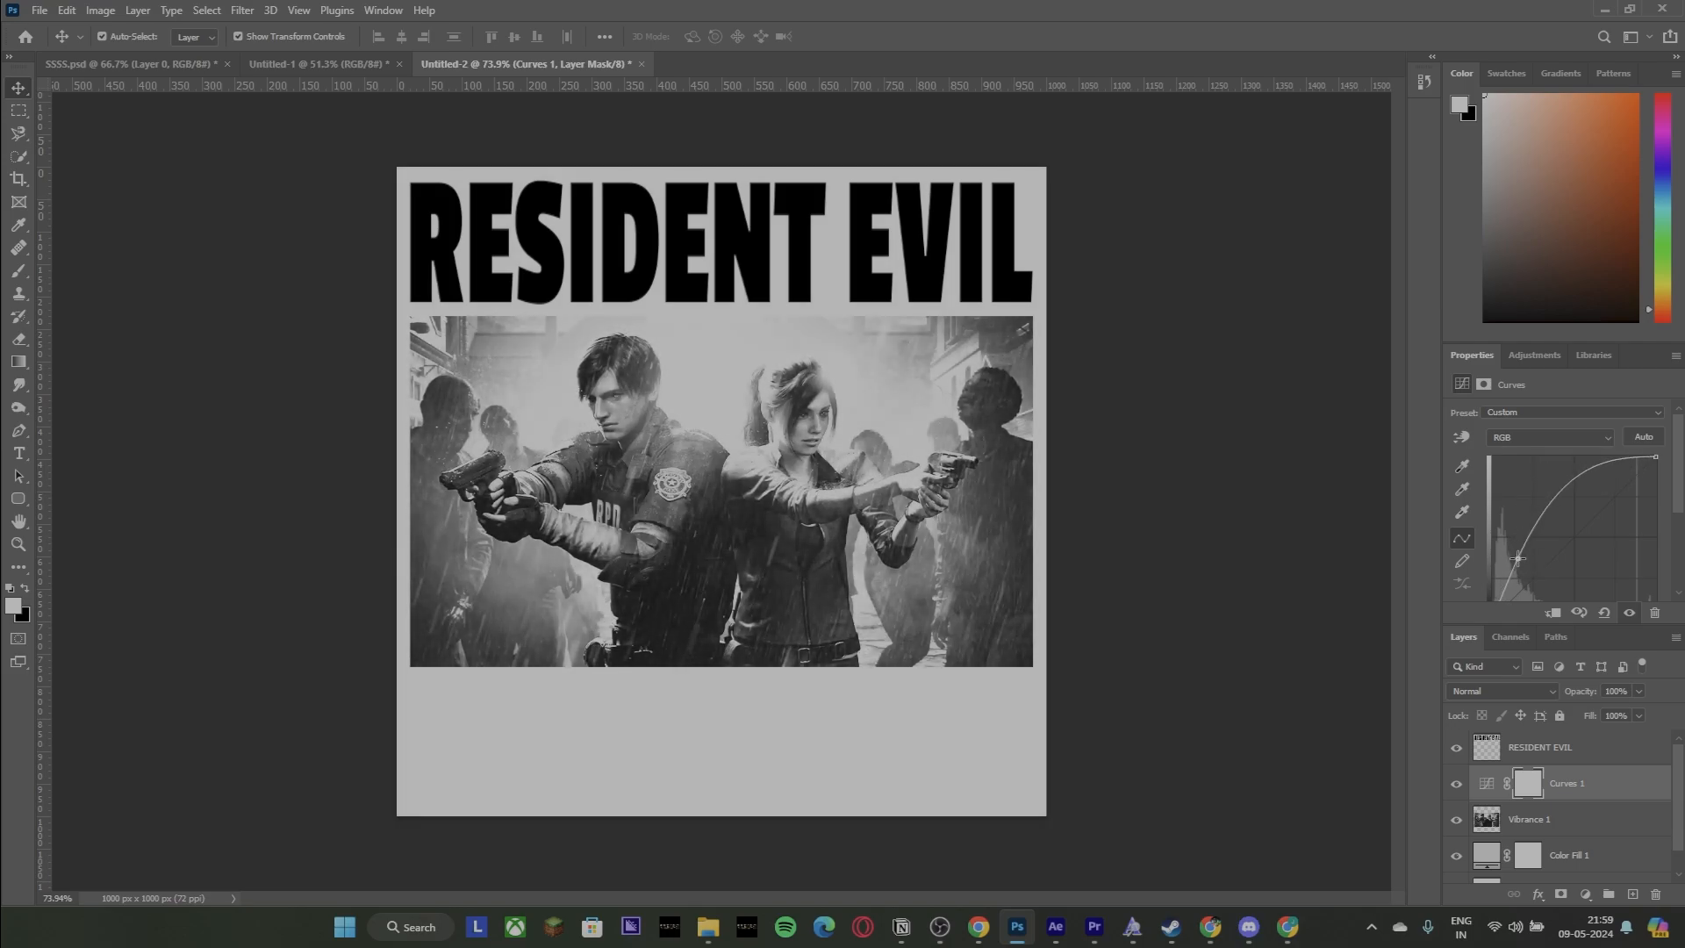
right_click(1518, 559)
click(1514, 556)
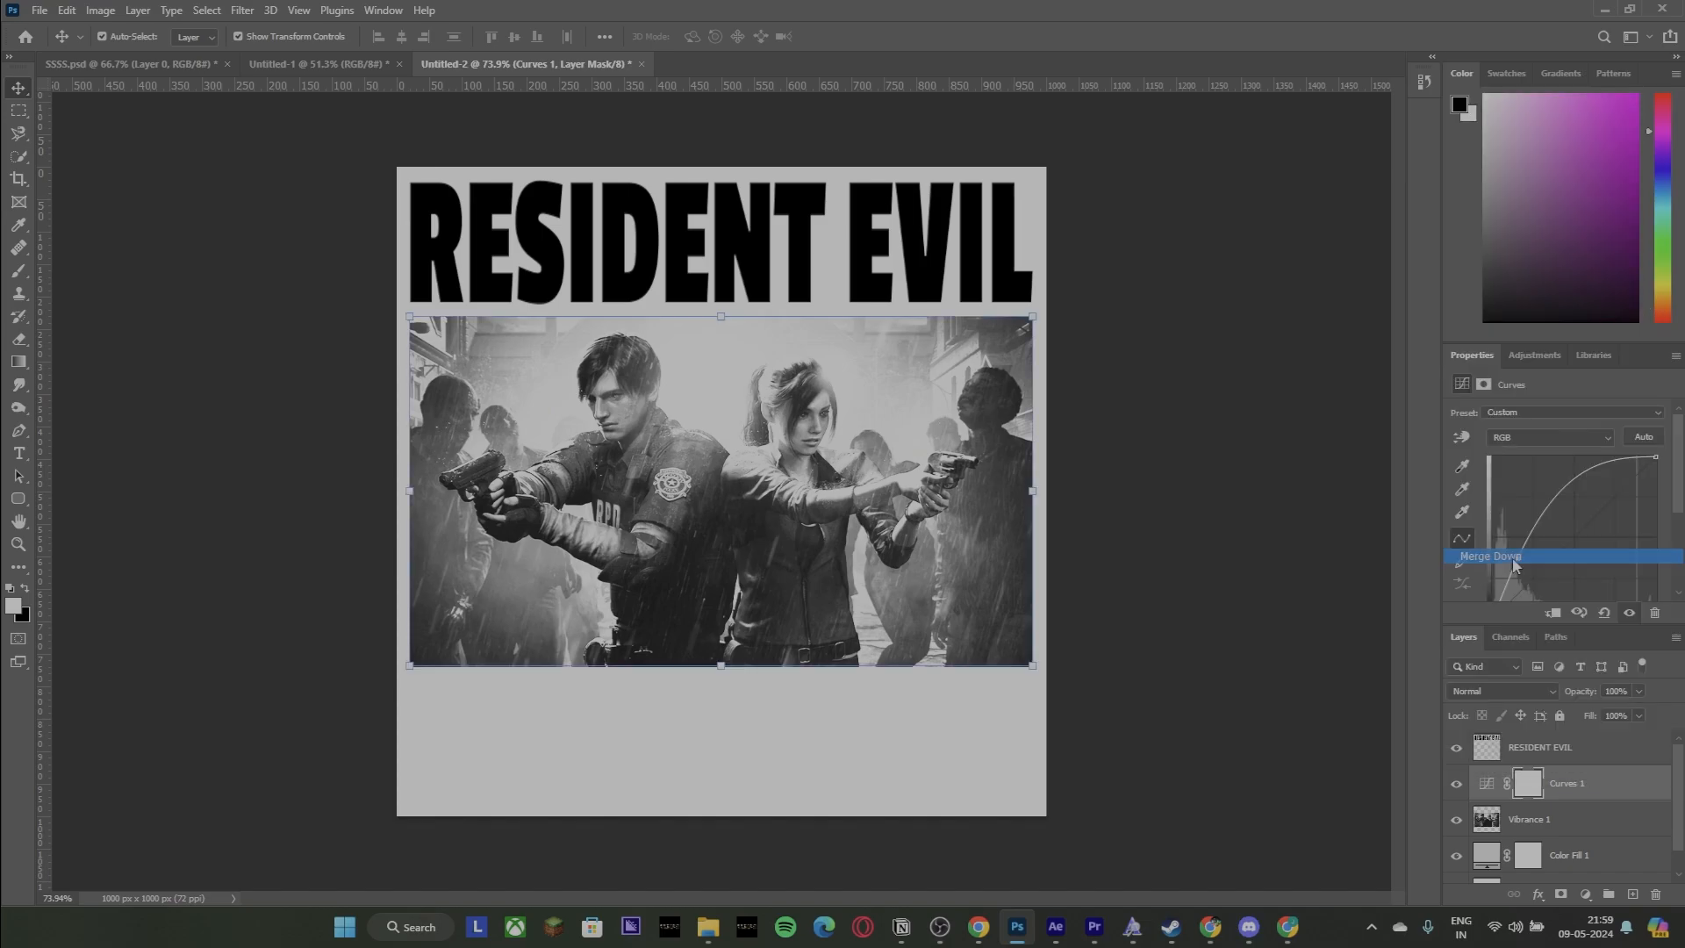
Apply Filter Gallery effects to the image: Film Grain (10, 18, 2), Halftone Pattern (size 2, contrast 50, Dot) and Grain (intensity 0, contrast 40, Soft).
click(243, 10)
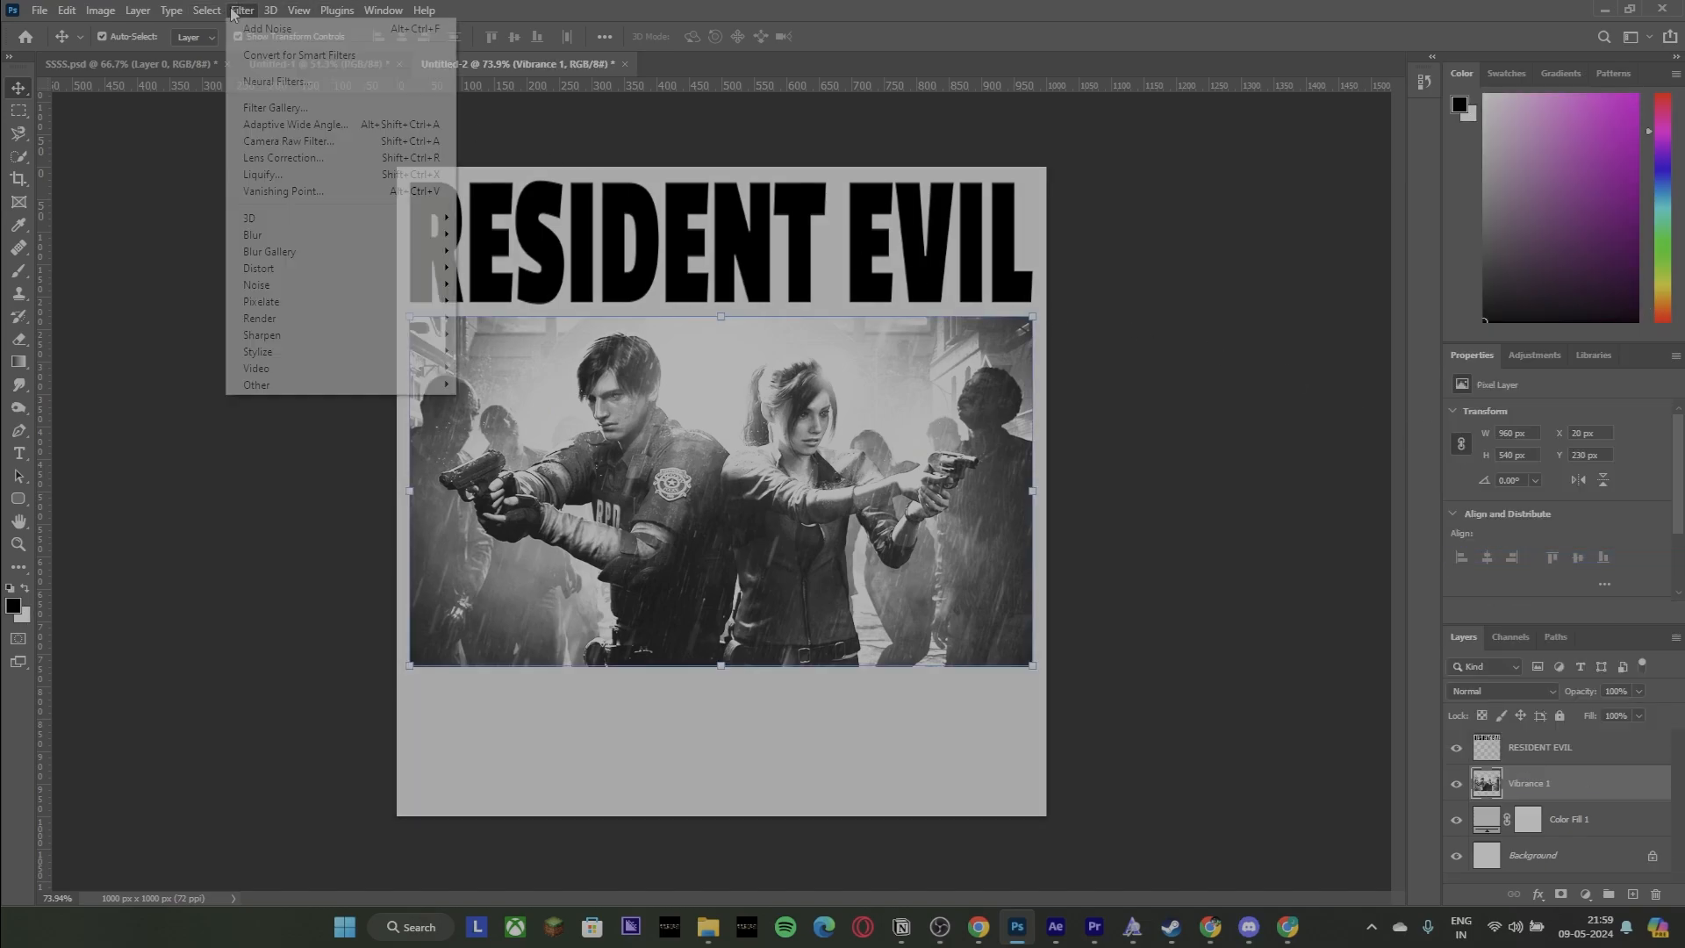
click(275, 107)
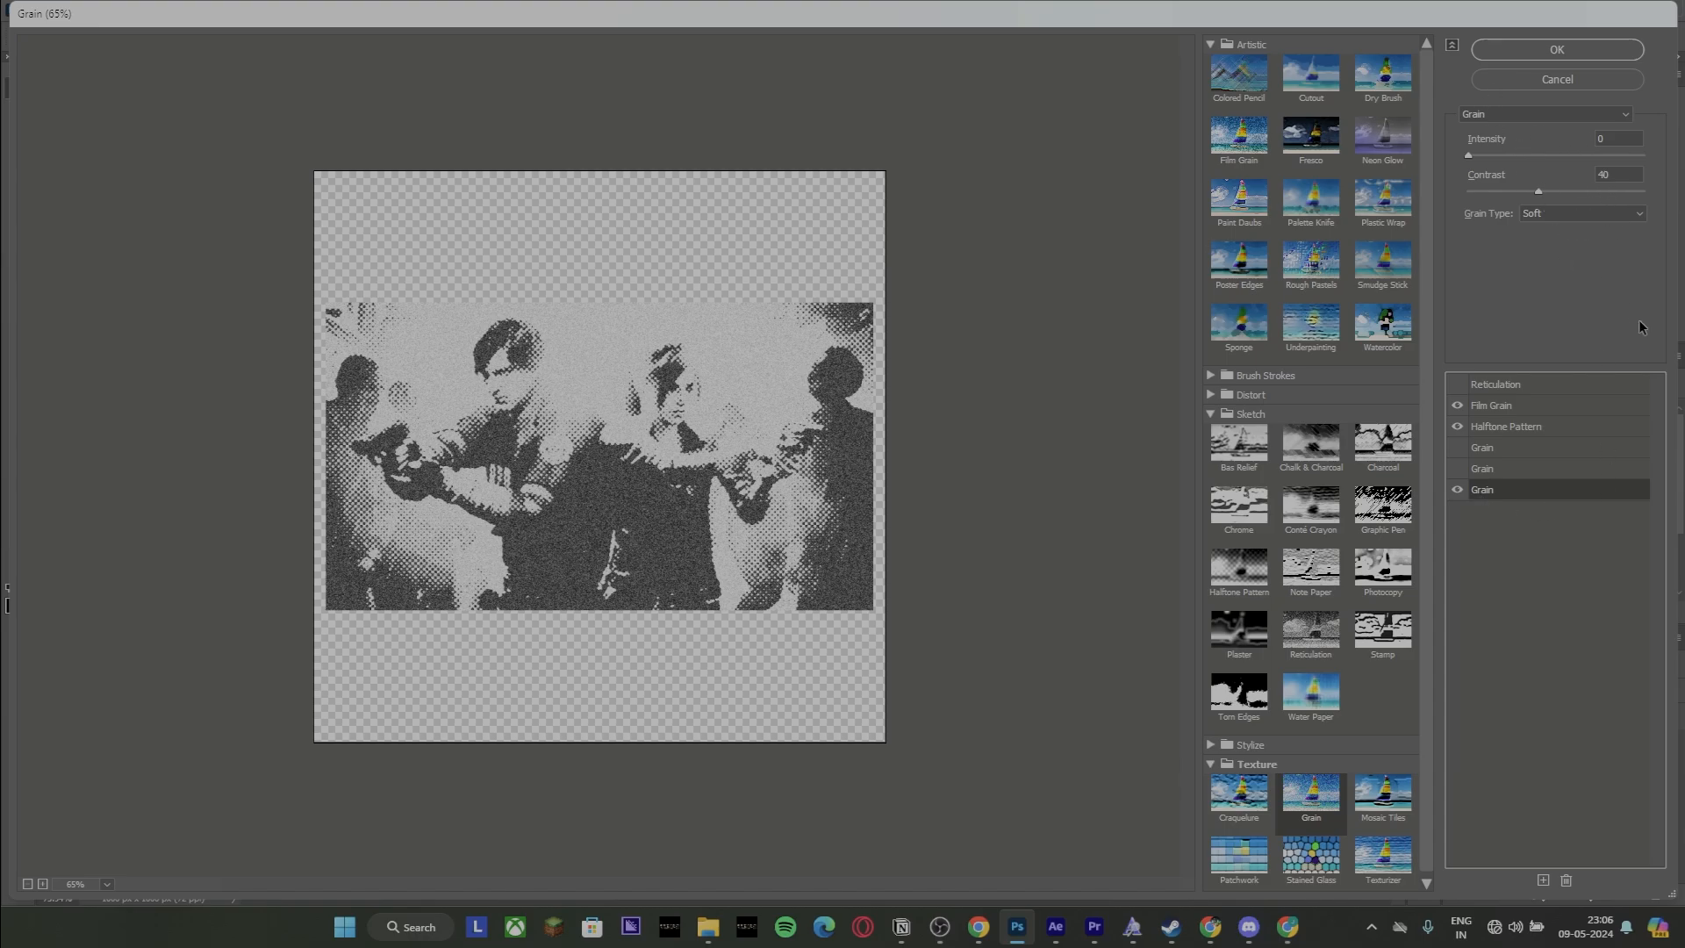
click(1520, 426)
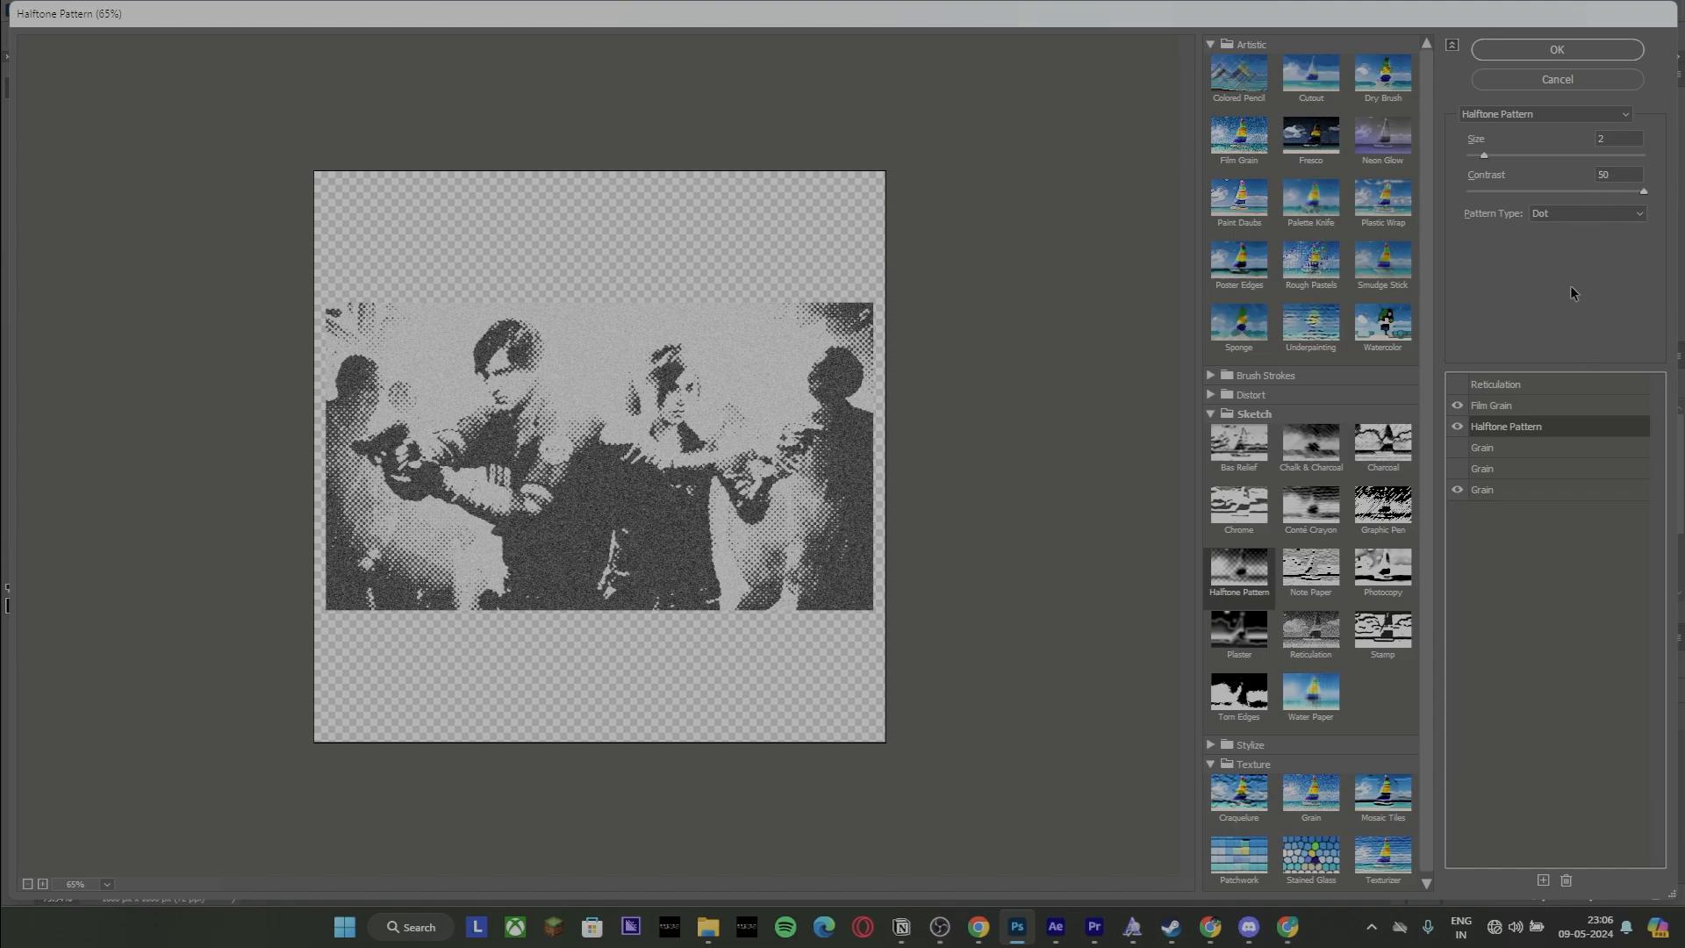
click(1511, 409)
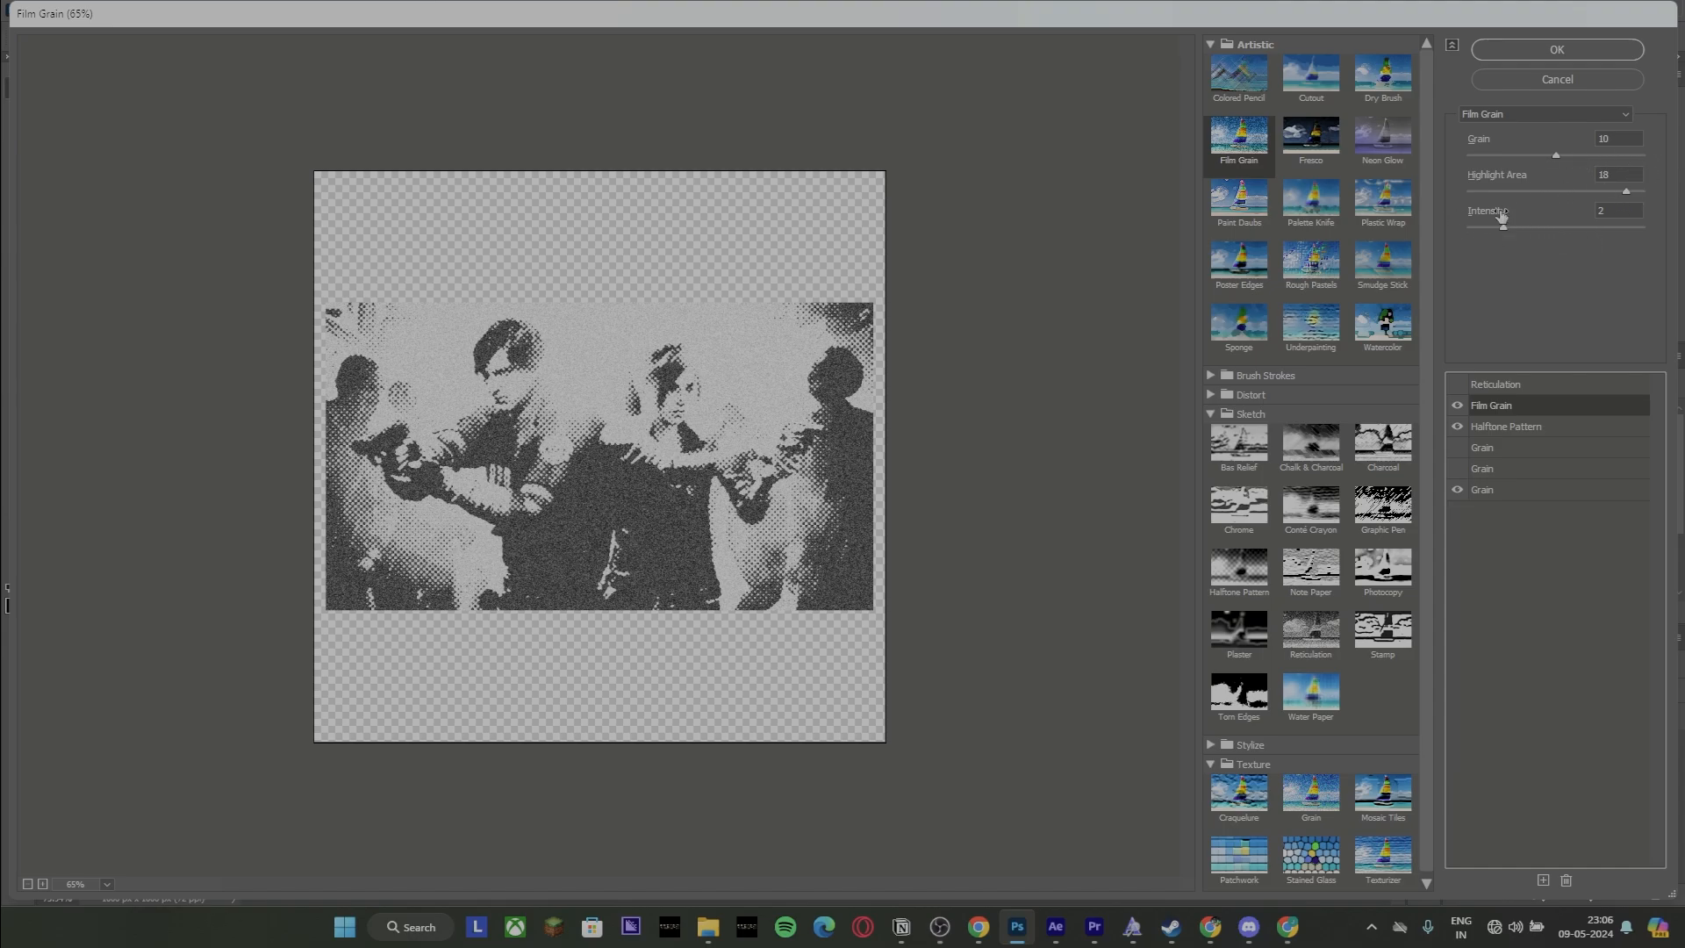
click(1532, 57)
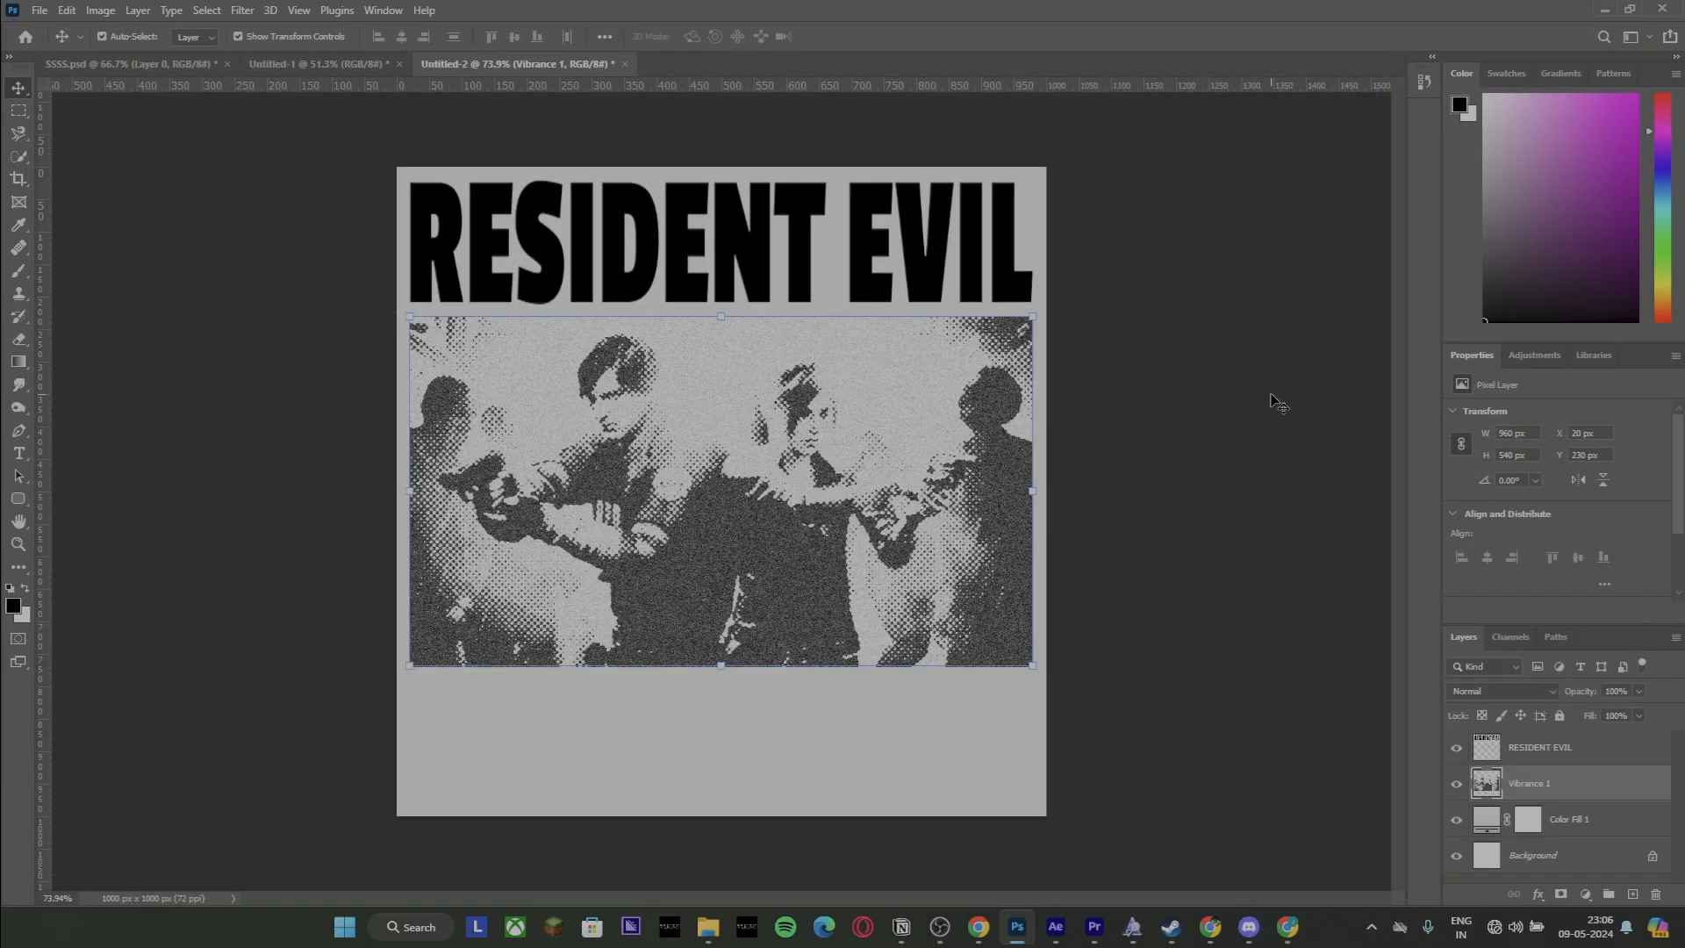
click(1273, 395)
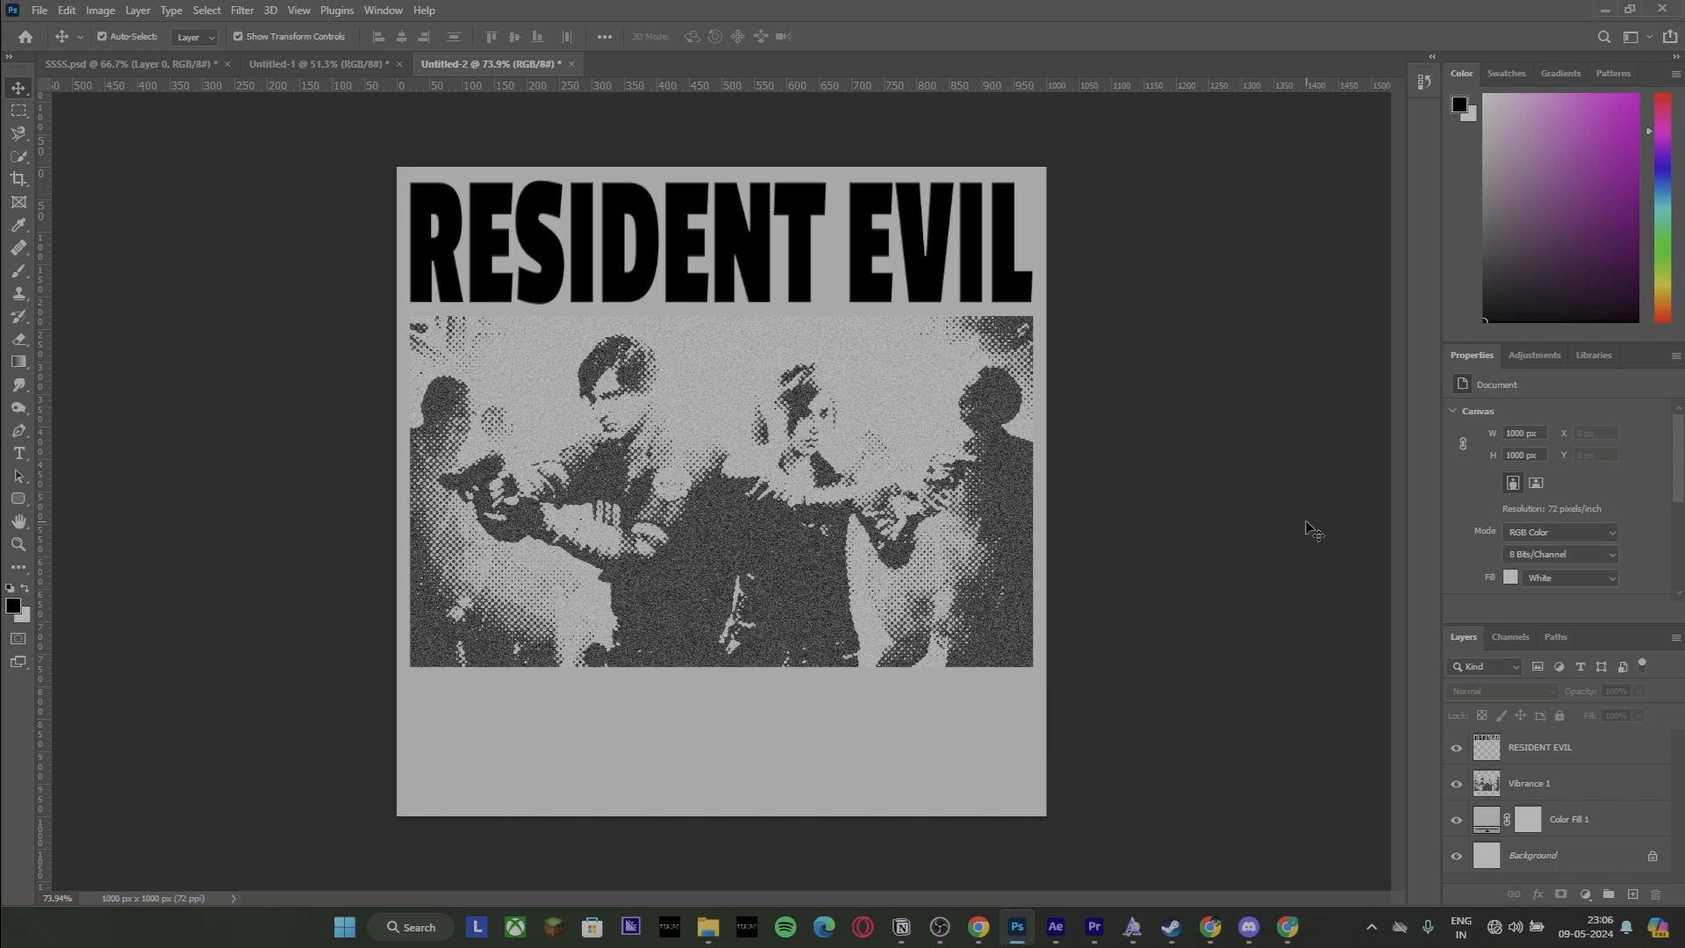
Add monochromatic Gaussian noise to the RESIDENT EVIL title layer, with a reduced amount for a lighter grain.
scroll(1273, 501, up, 2)
scroll(1159, 465, down, 5)
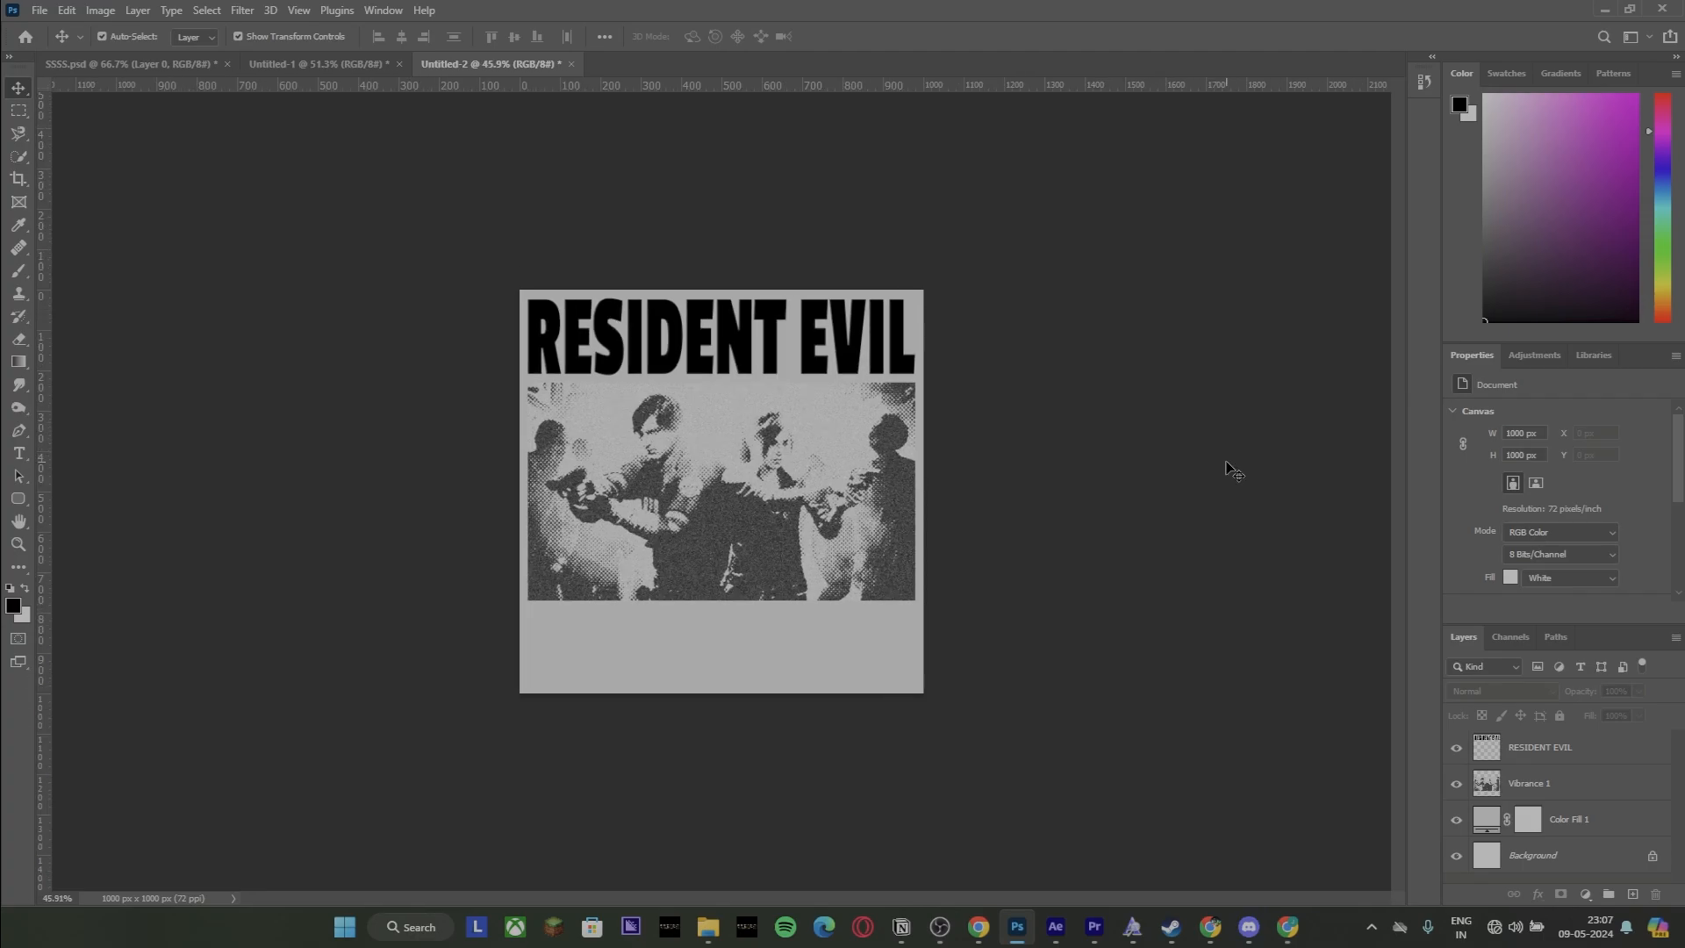
scroll(1158, 663, up, 4)
click(1545, 760)
scroll(552, 207, up, 4)
click(242, 10)
mouse_move(272, 284)
click(492, 282)
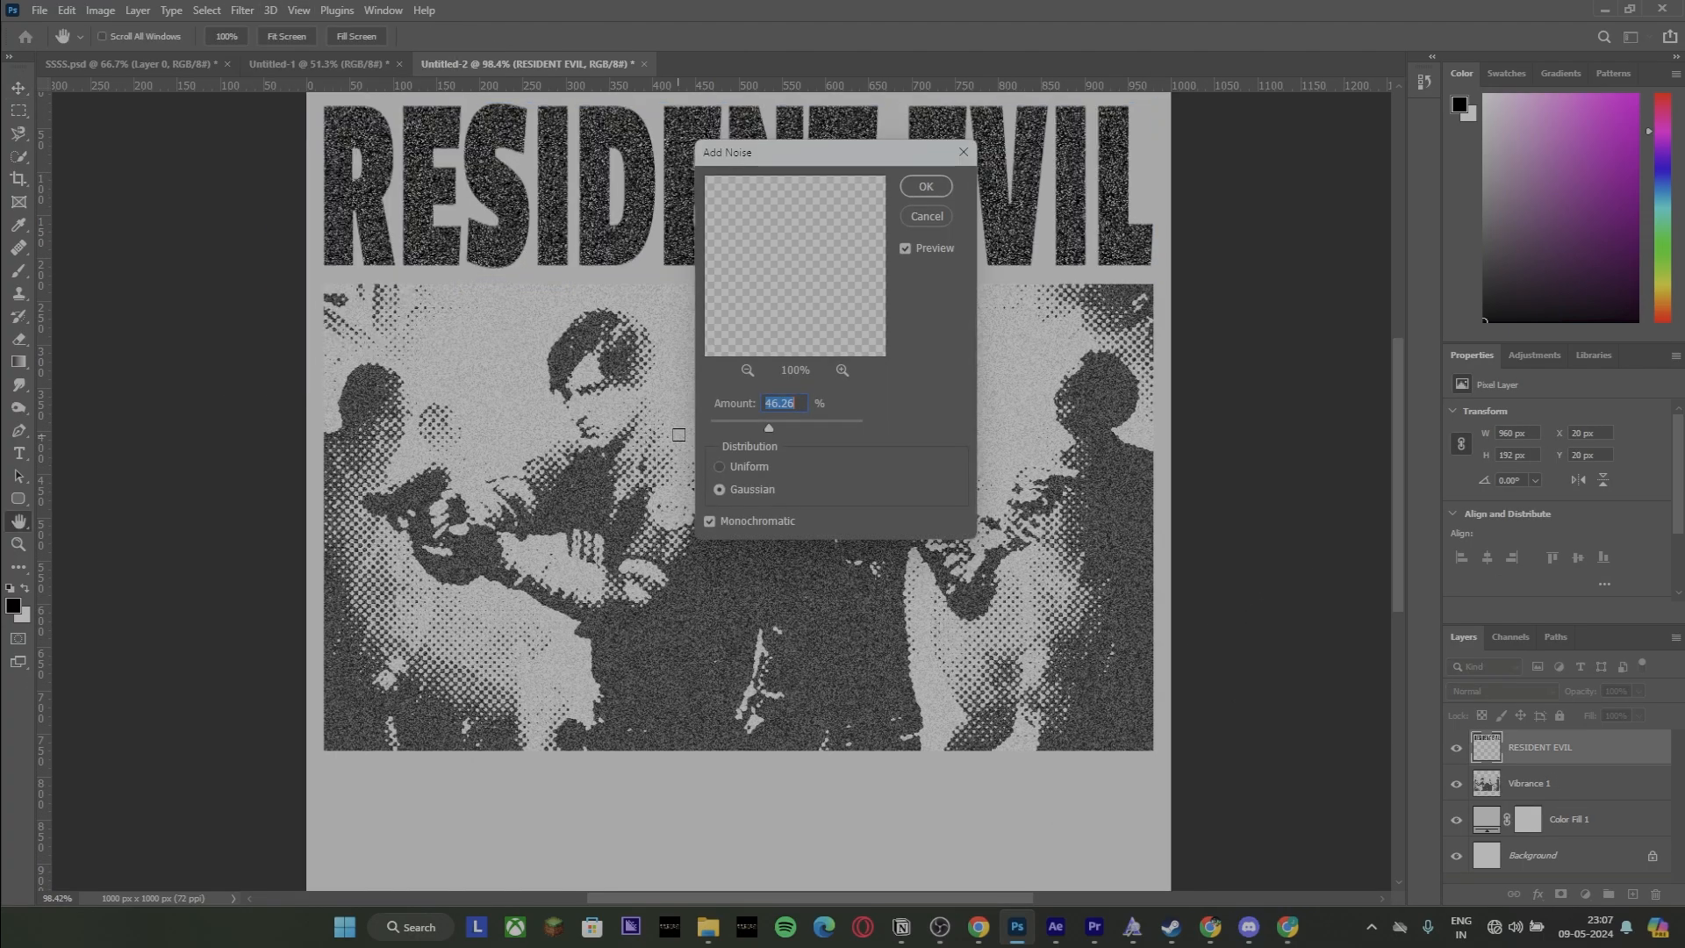
mouse_move(769, 428)
mouse_down()
mouse_move(731, 428)
mouse_move(745, 428)
mouse_up()
key(Return)
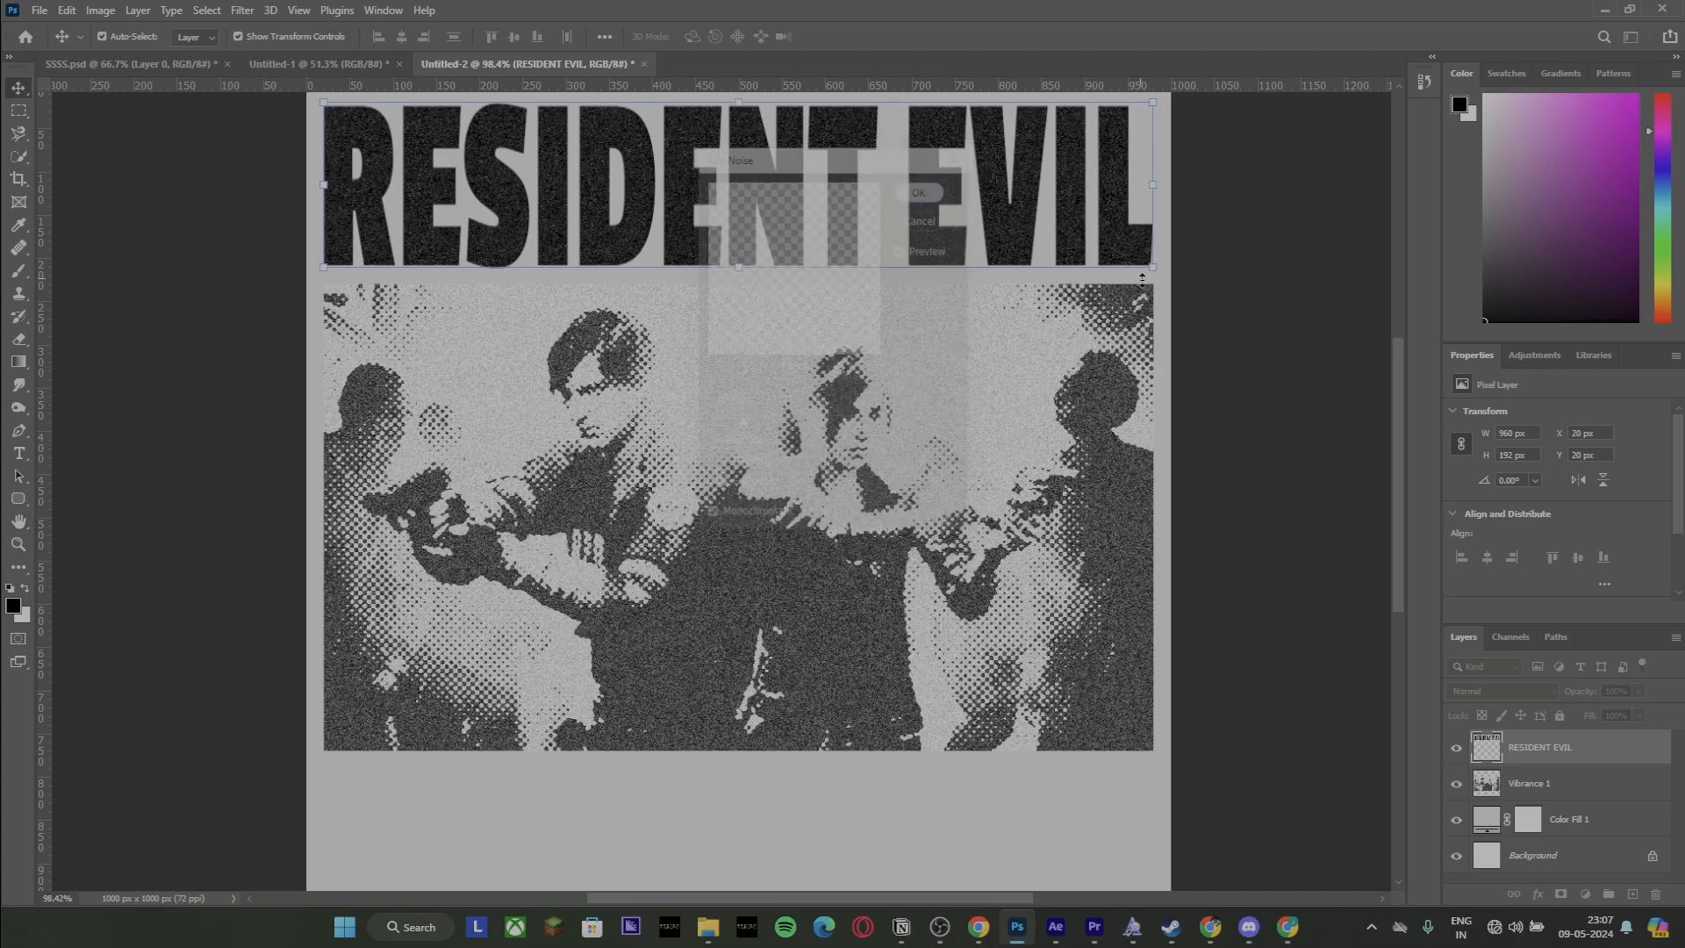
click(1143, 281)
scroll(799, 285, up, 6)
scroll(750, 224, down, 10)
scroll(709, 567, up, 2)
Open the Filter Gallery for the RESIDENT EVIL title layer.
click(1550, 737)
click(242, 9)
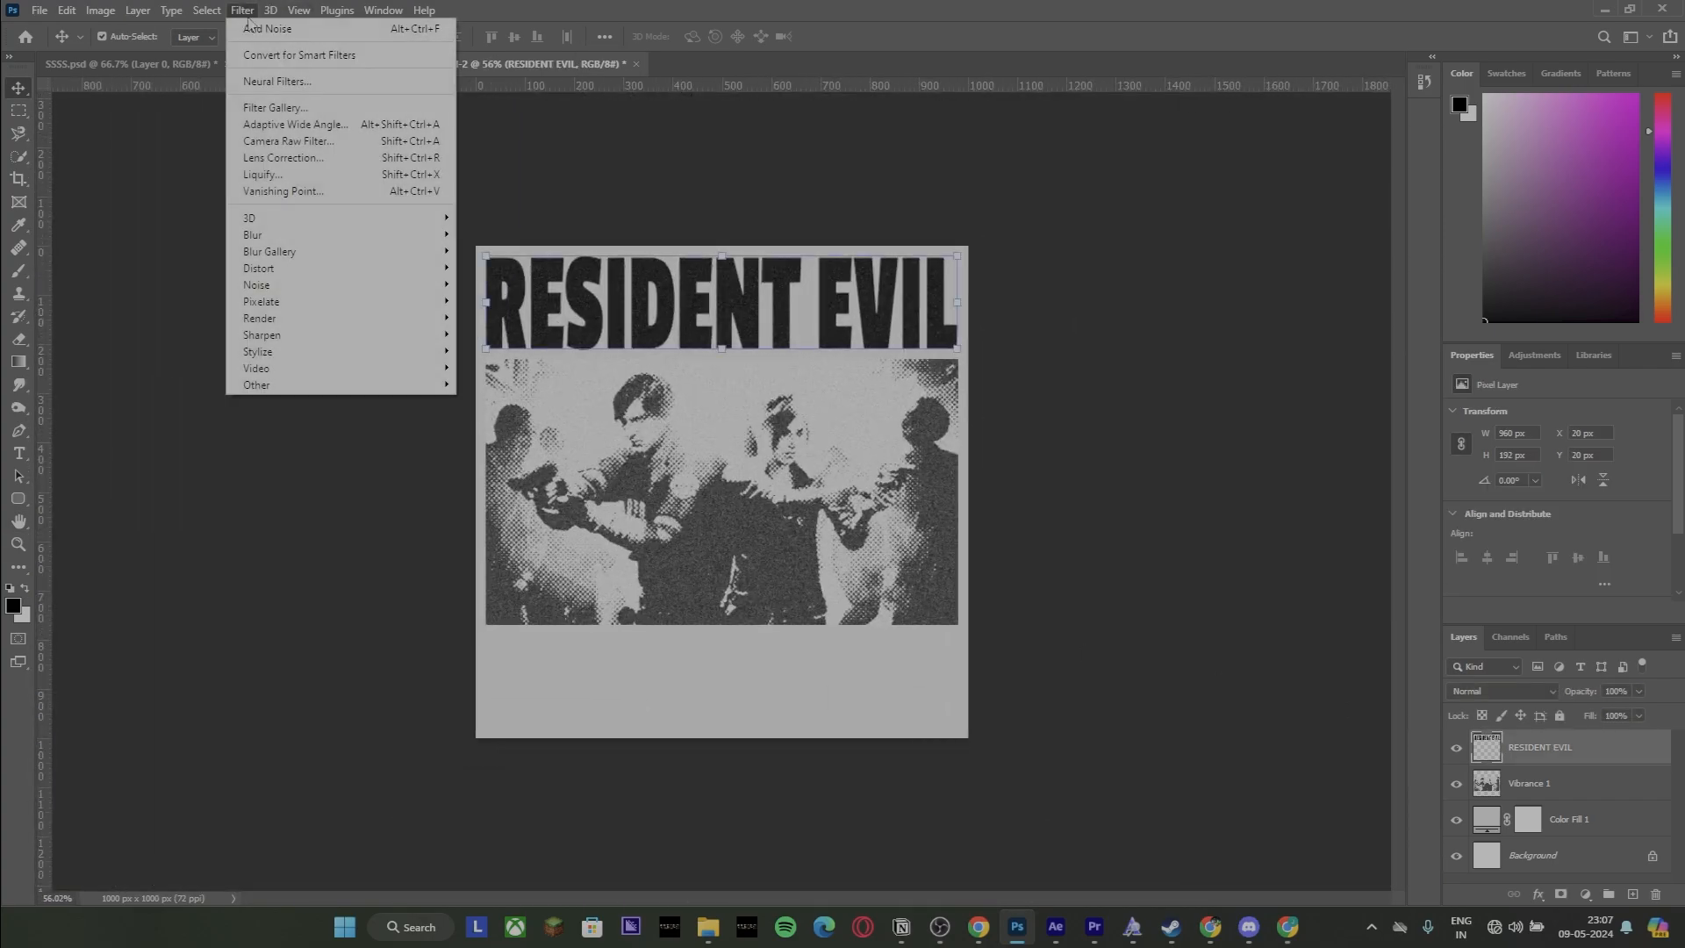
click(294, 101)
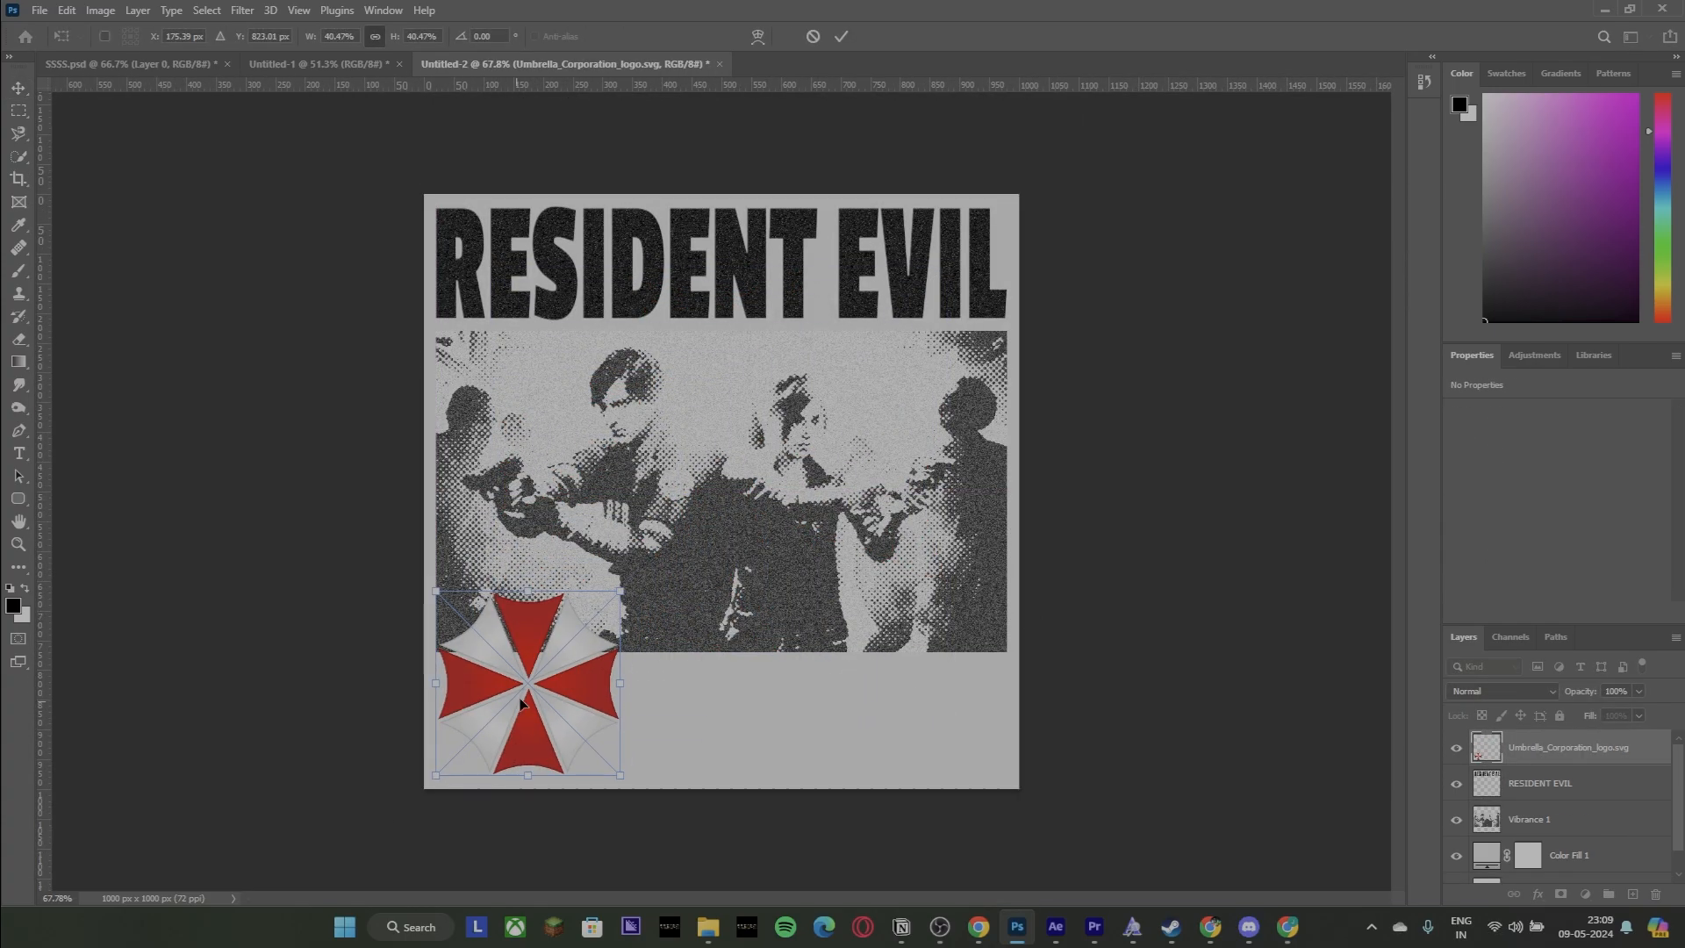
Shrink the placed Umbrella Corporation logo to about 183 px square below the image's lower-left corner, and rasterize its layer.
drag(620, 683, 483, 711)
click(841, 36)
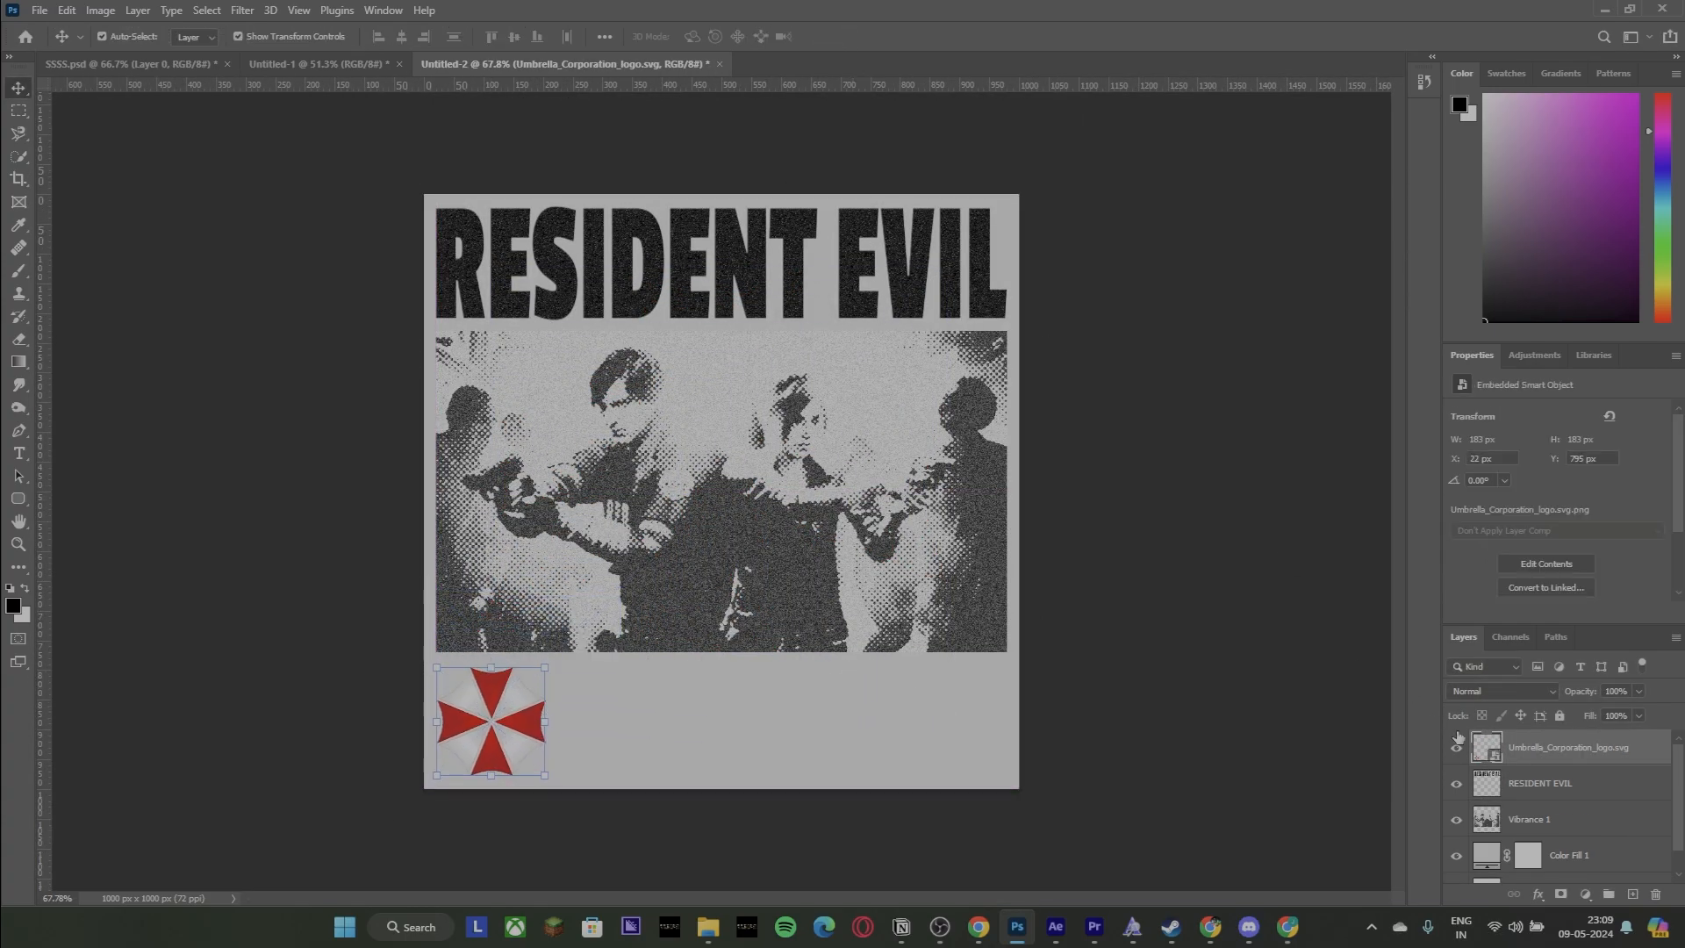
right_click(1520, 747)
click(1433, 471)
Desaturate the logo with a Vibrance adjustment at saturation -100, and merge it down into the logo layer.
click(1527, 355)
click(1576, 395)
drag(1557, 466, 1452, 465)
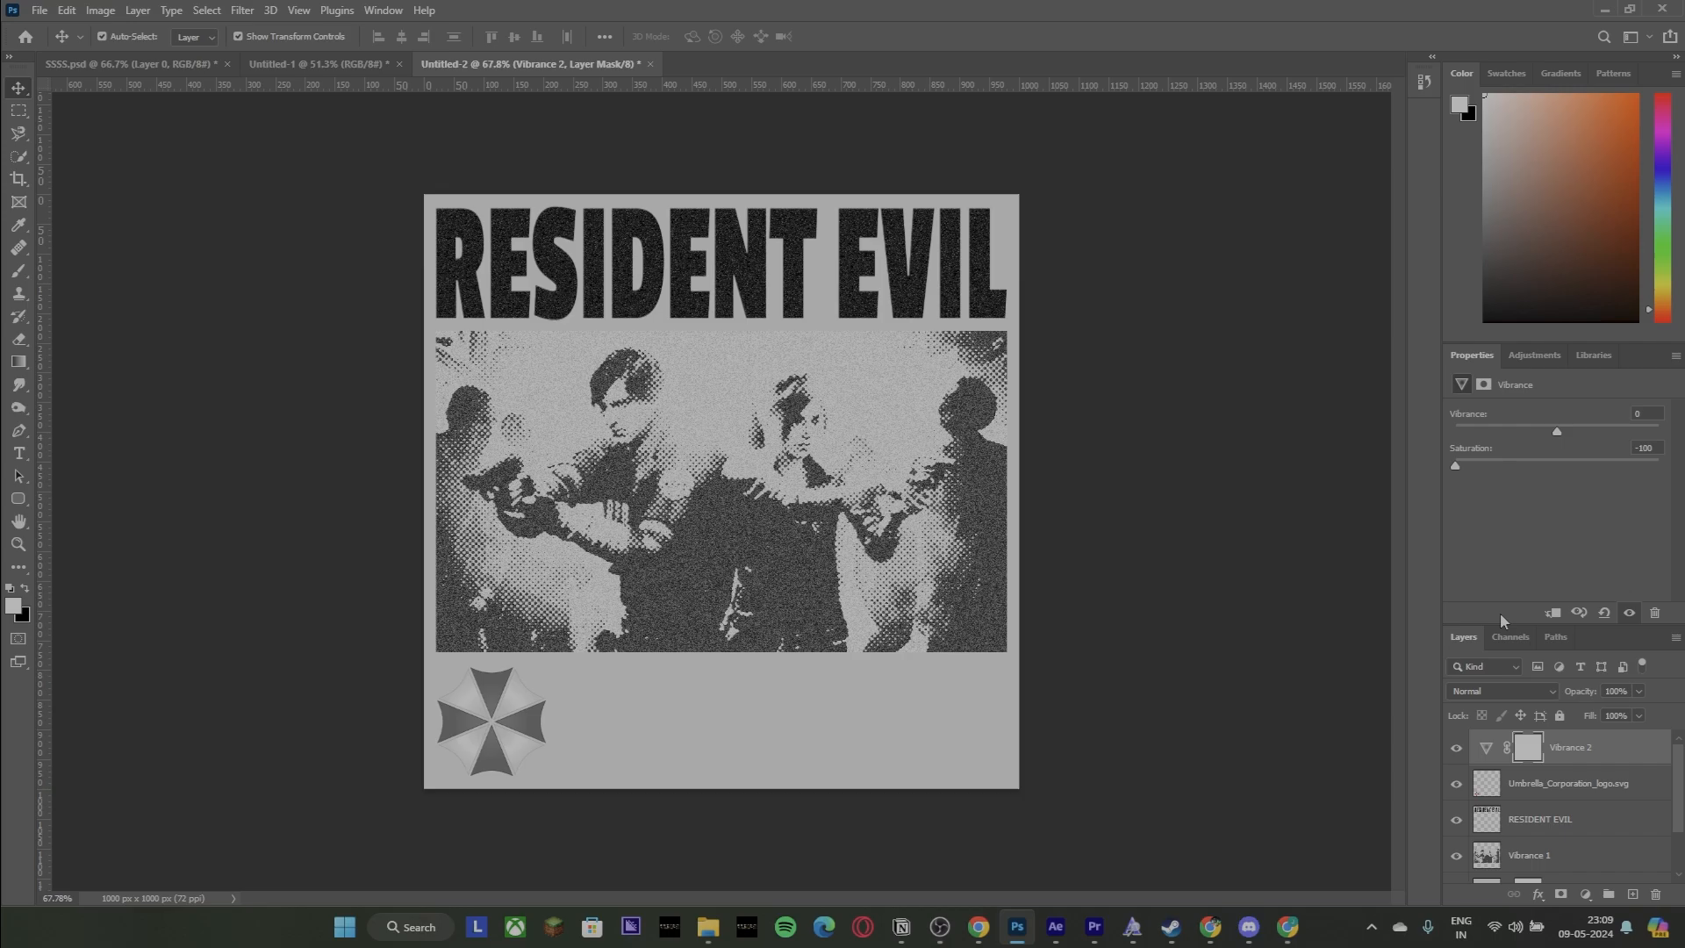
right_click(1571, 749)
click(1509, 497)
Apply the Filter Gallery's Film Grain and Grain effects to the logo, with Reticulation and Halftone Pattern switched off.
click(242, 10)
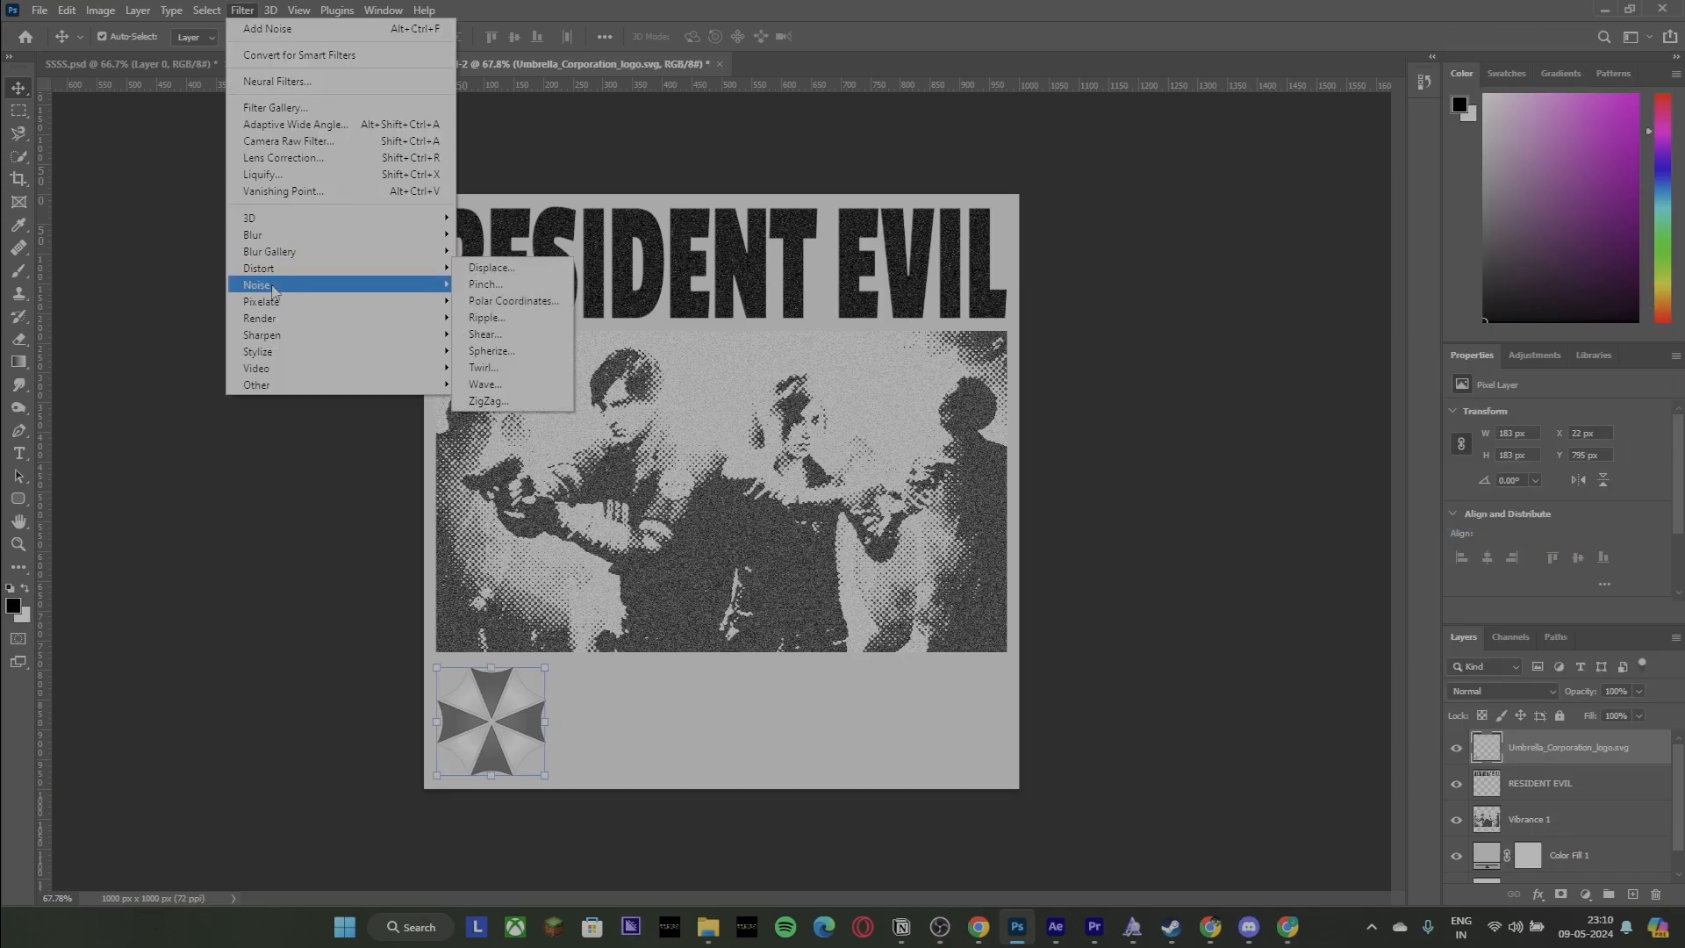
click(275, 107)
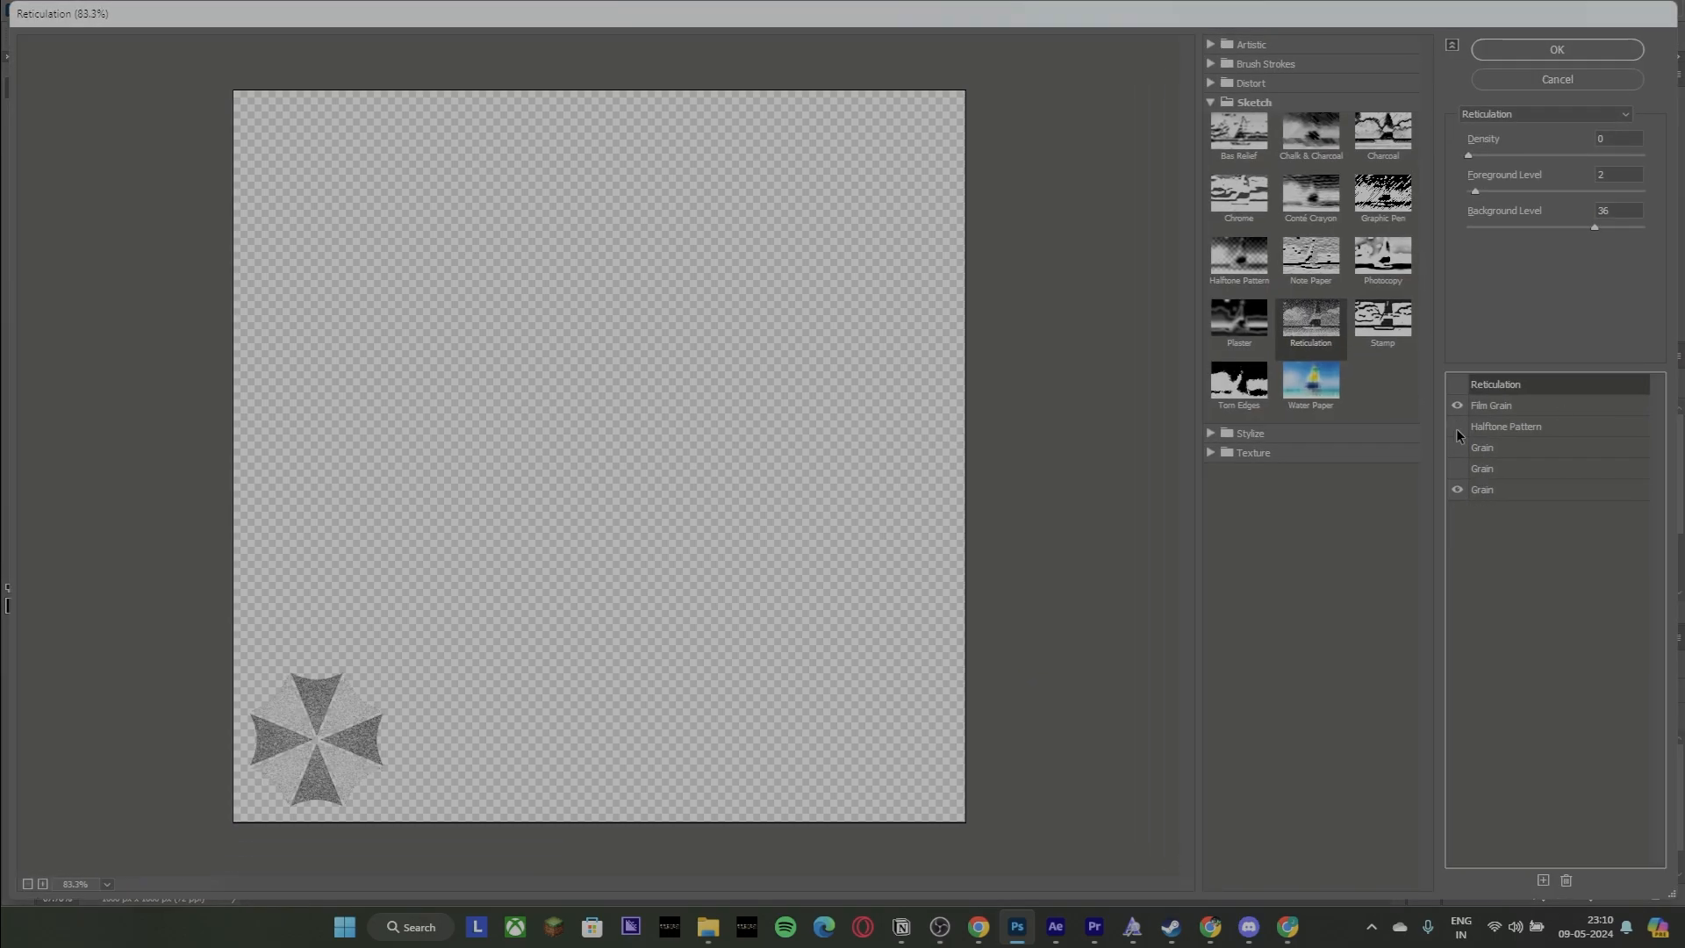
click(1557, 49)
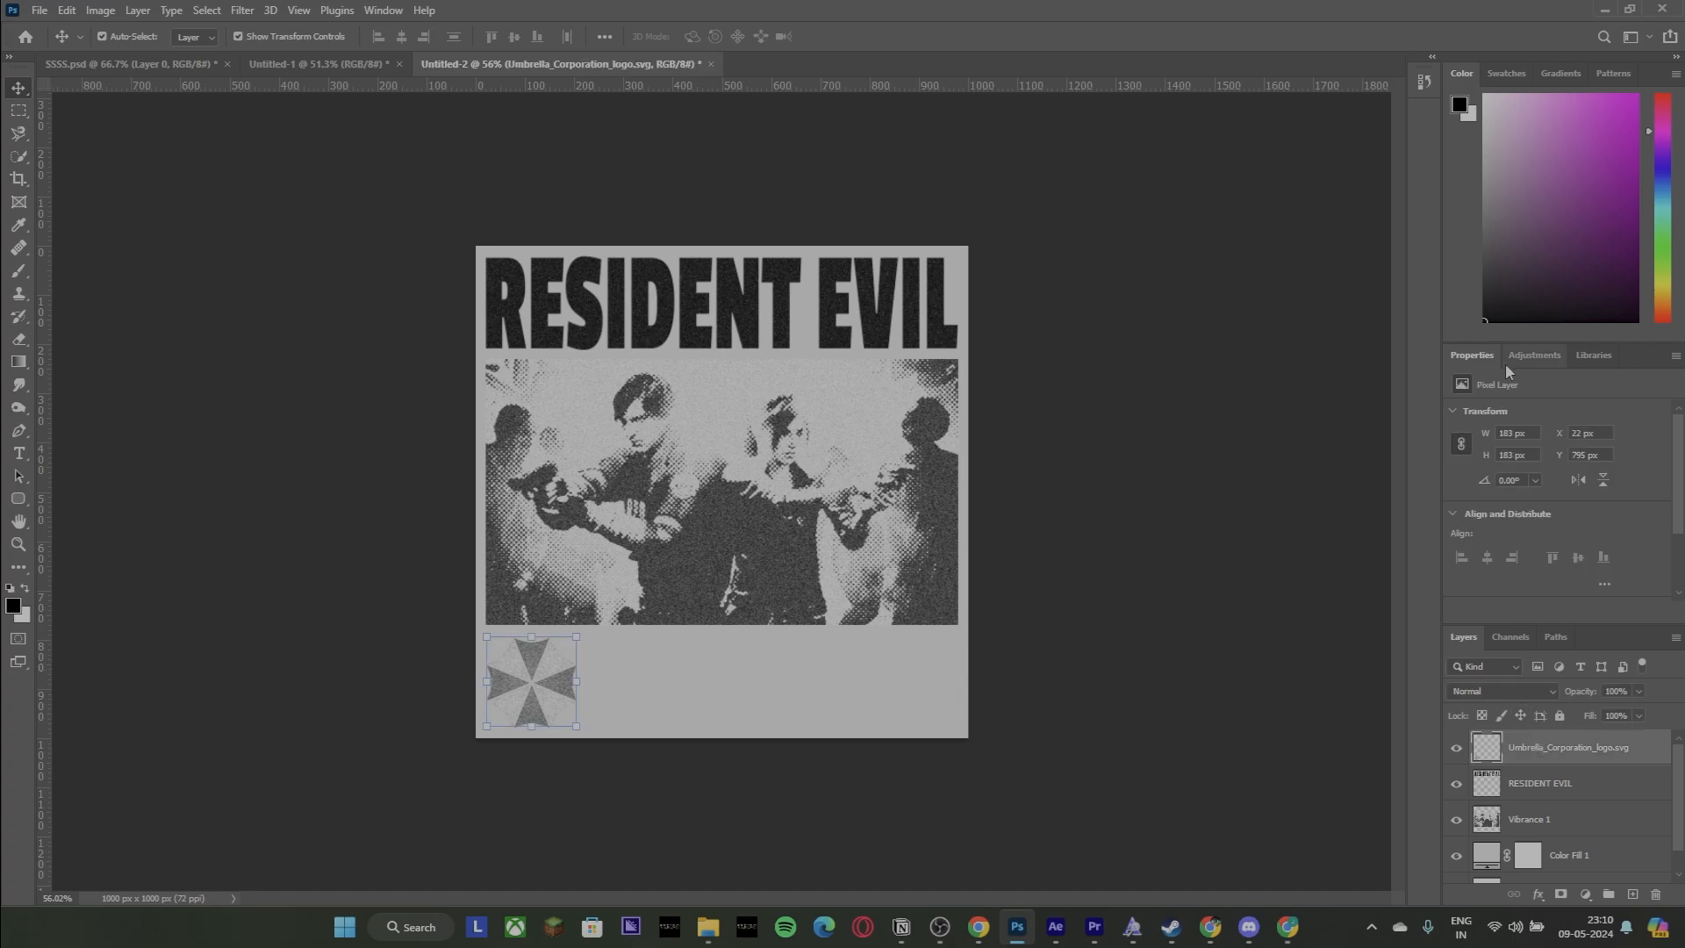
Try a Vibrance adjustment with vibrance at -100 above the logo, and delete that adjustment layer.
click(1512, 355)
click(1518, 443)
drag(1508, 433, 1453, 432)
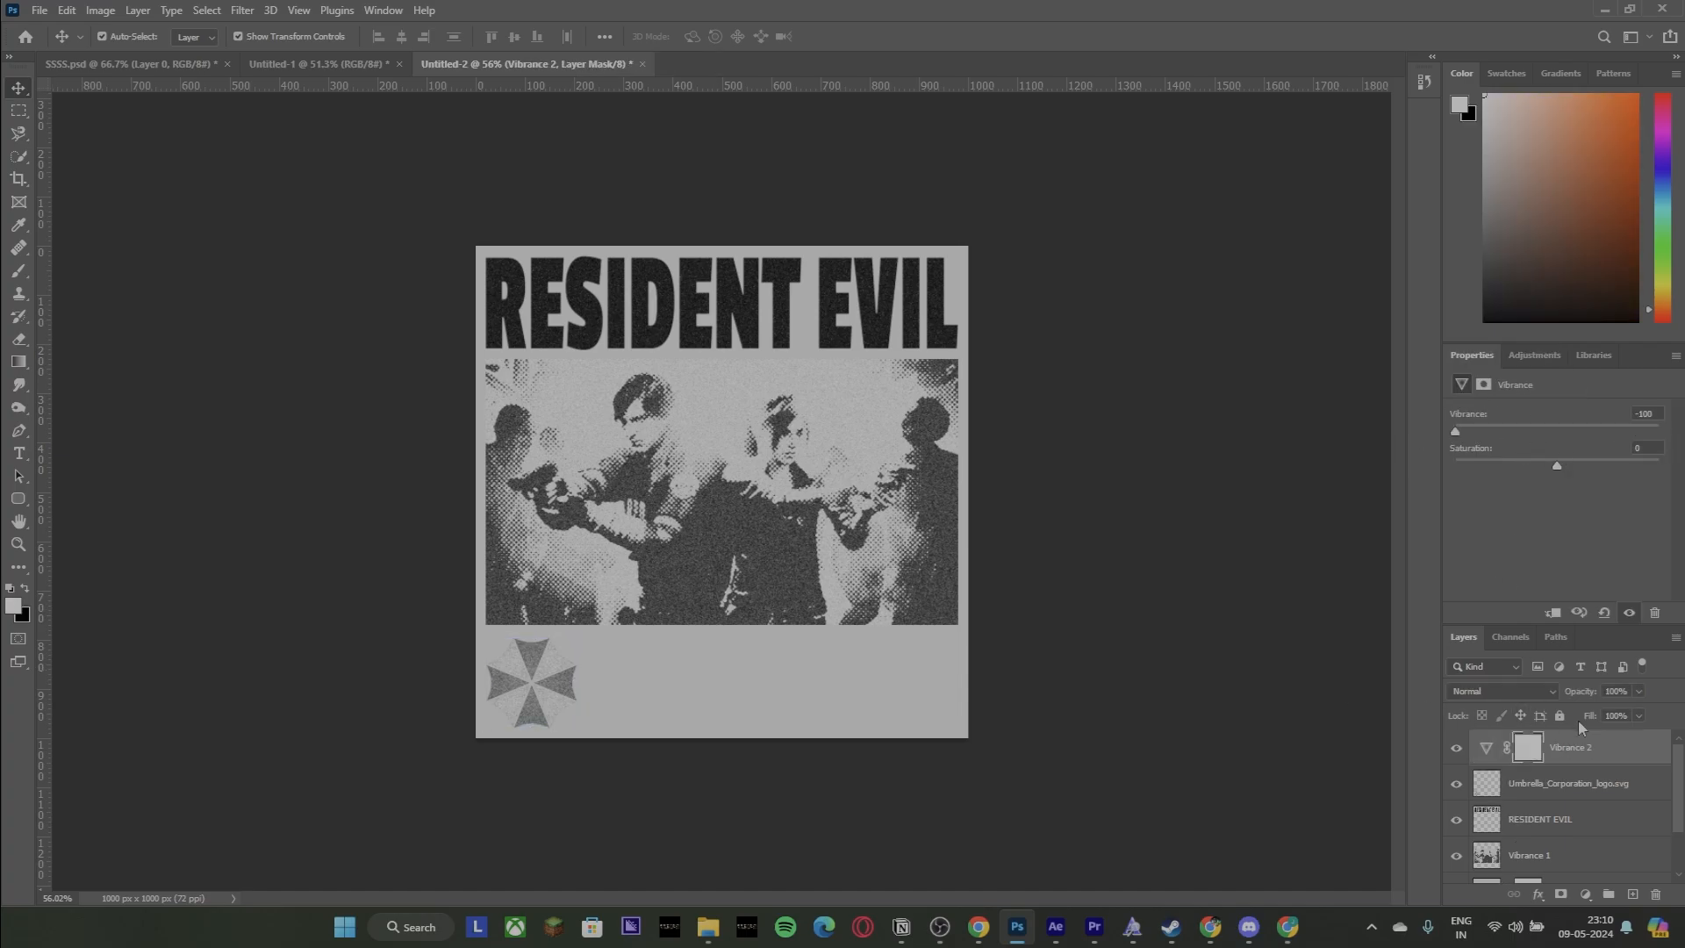
key(Delete)
Add a Brightness/Contrast adjustment with maximum contrast and slightly lowered brightness, and merge it down into the logo layer.
click(1525, 355)
click(1491, 395)
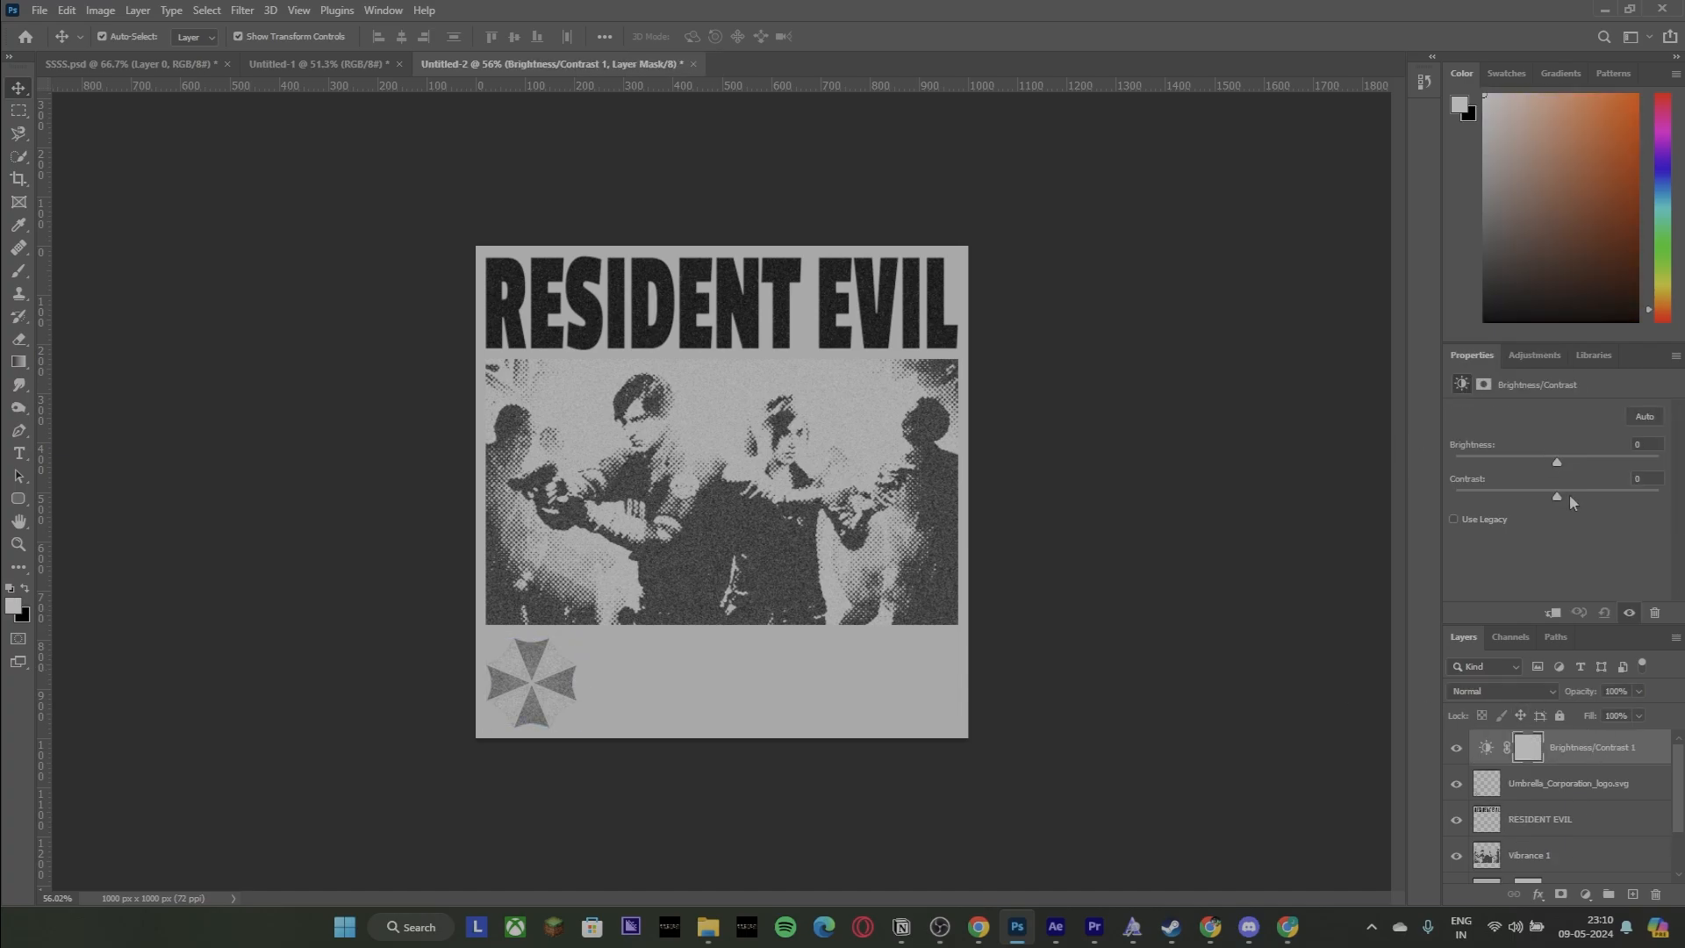
drag(1560, 495, 1659, 495)
mouse_move(1557, 461)
mouse_down()
mouse_move(1431, 455)
mouse_move(1531, 461)
mouse_up()
right_click(1587, 749)
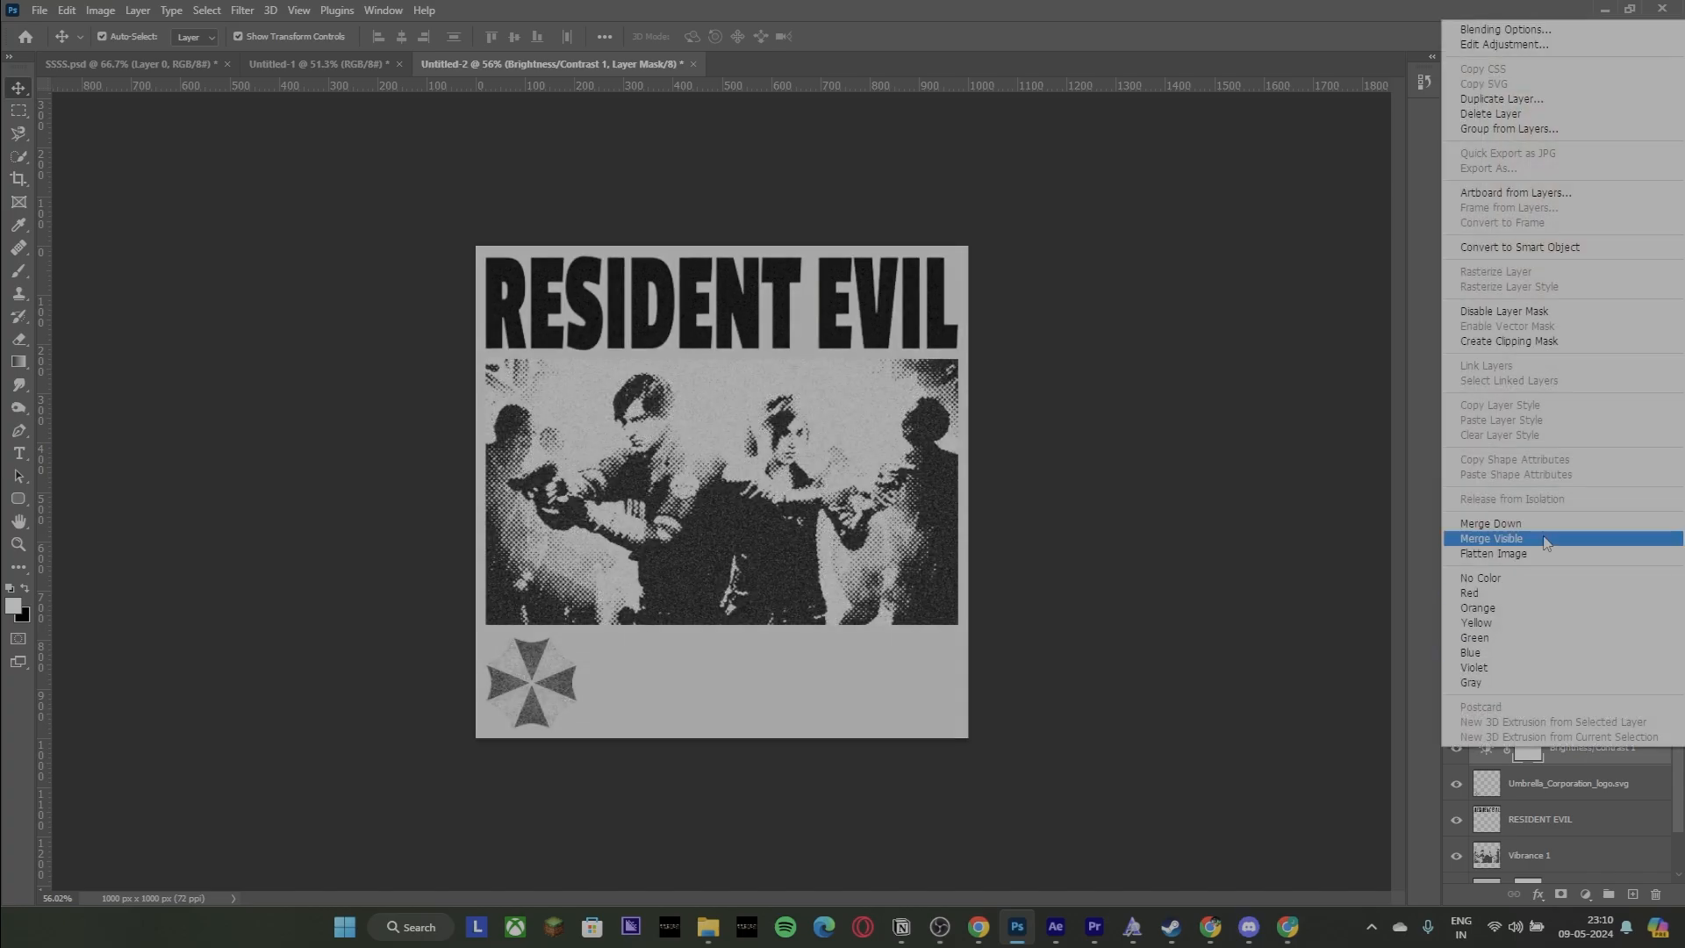
click(1545, 525)
click(800, 628)
scroll(494, 786, up, 5)
scroll(471, 815, down, 4)
Paste the story text starting "On the night of September 30, 1998" as a new text layer beside the logo.
click(624, 714)
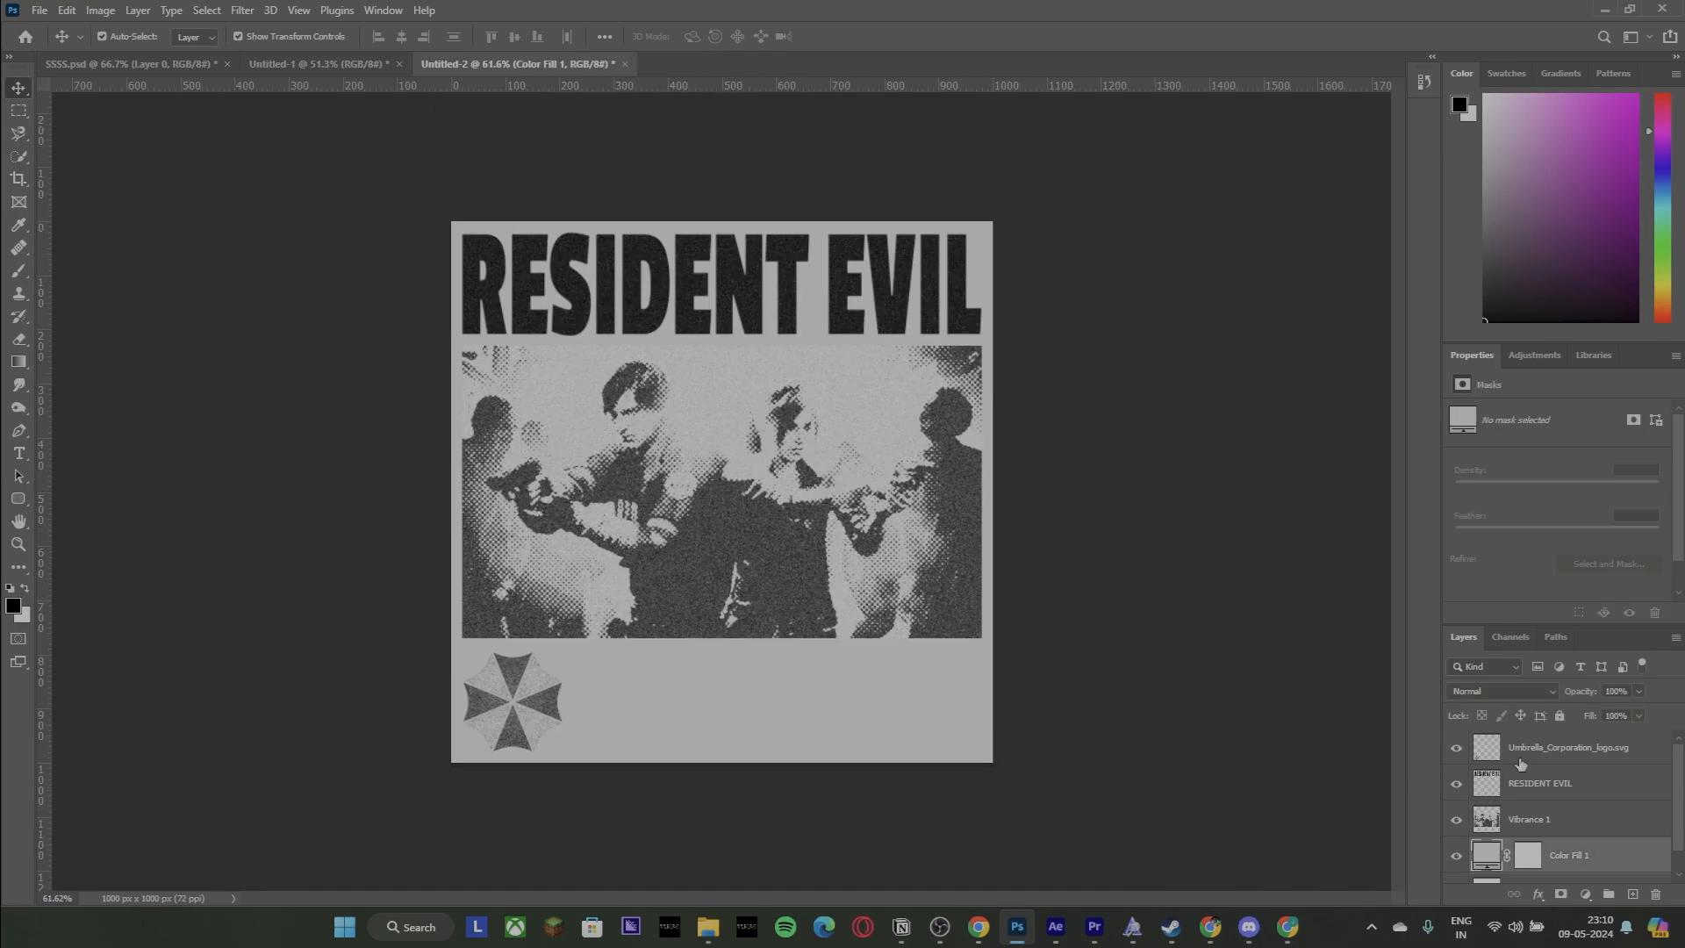
click(1559, 714)
click(1538, 747)
key(t)
click(674, 699)
key(ctrl+v)
scroll(703, 676, up, 3)
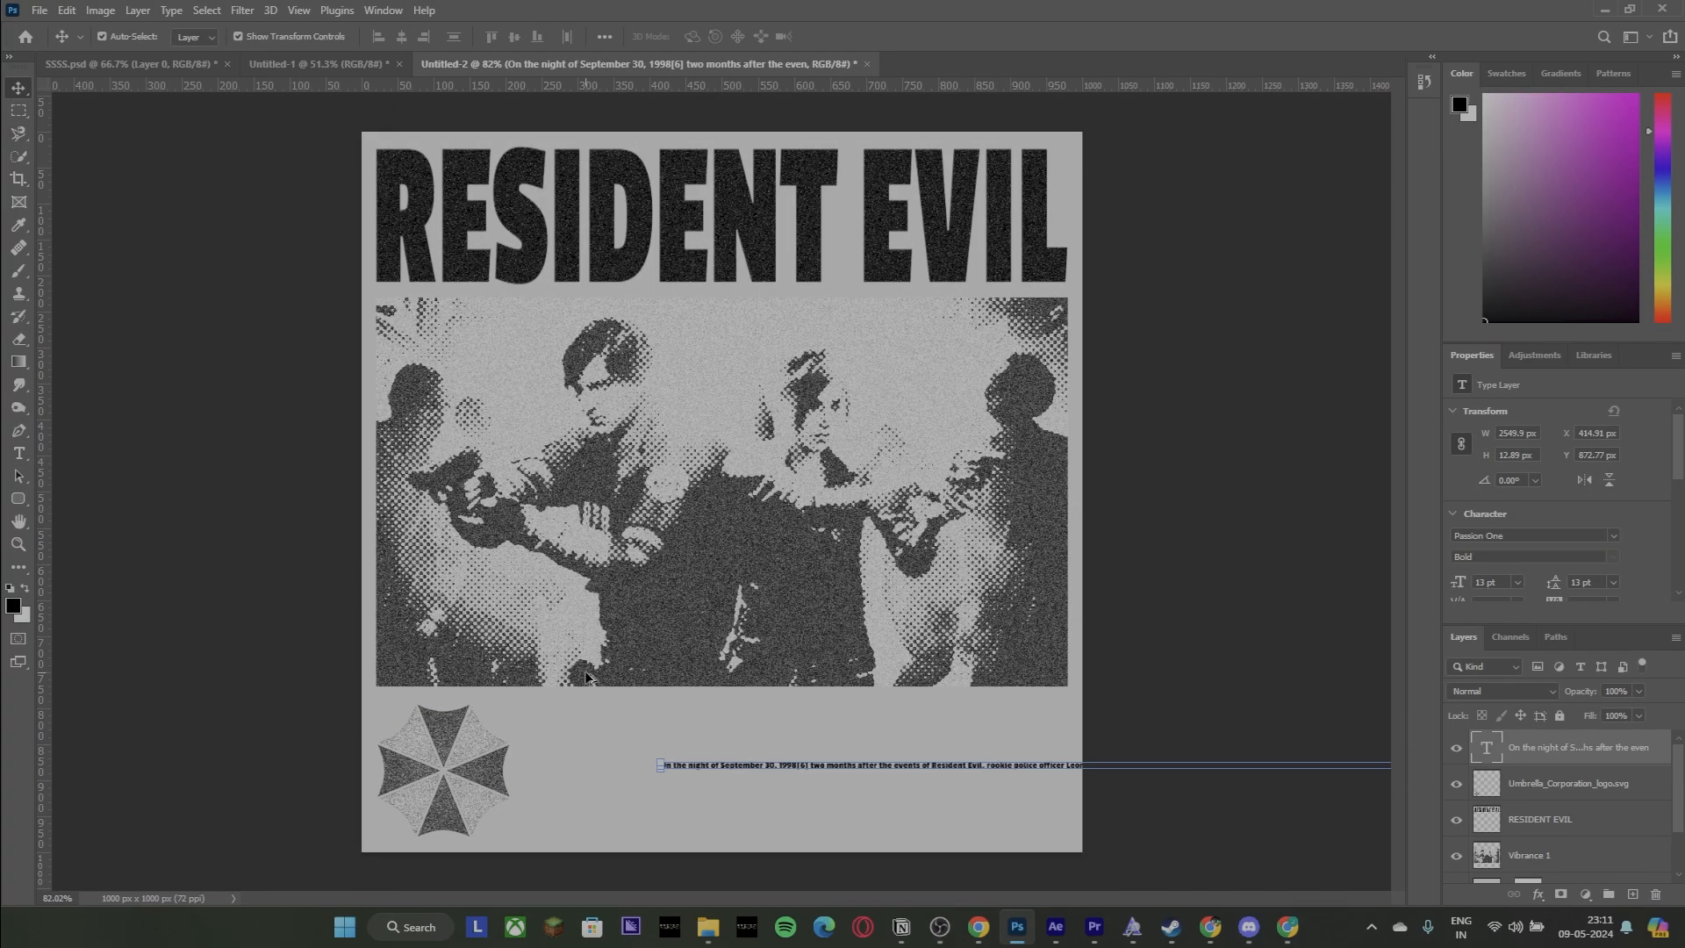
drag(725, 777, 567, 640)
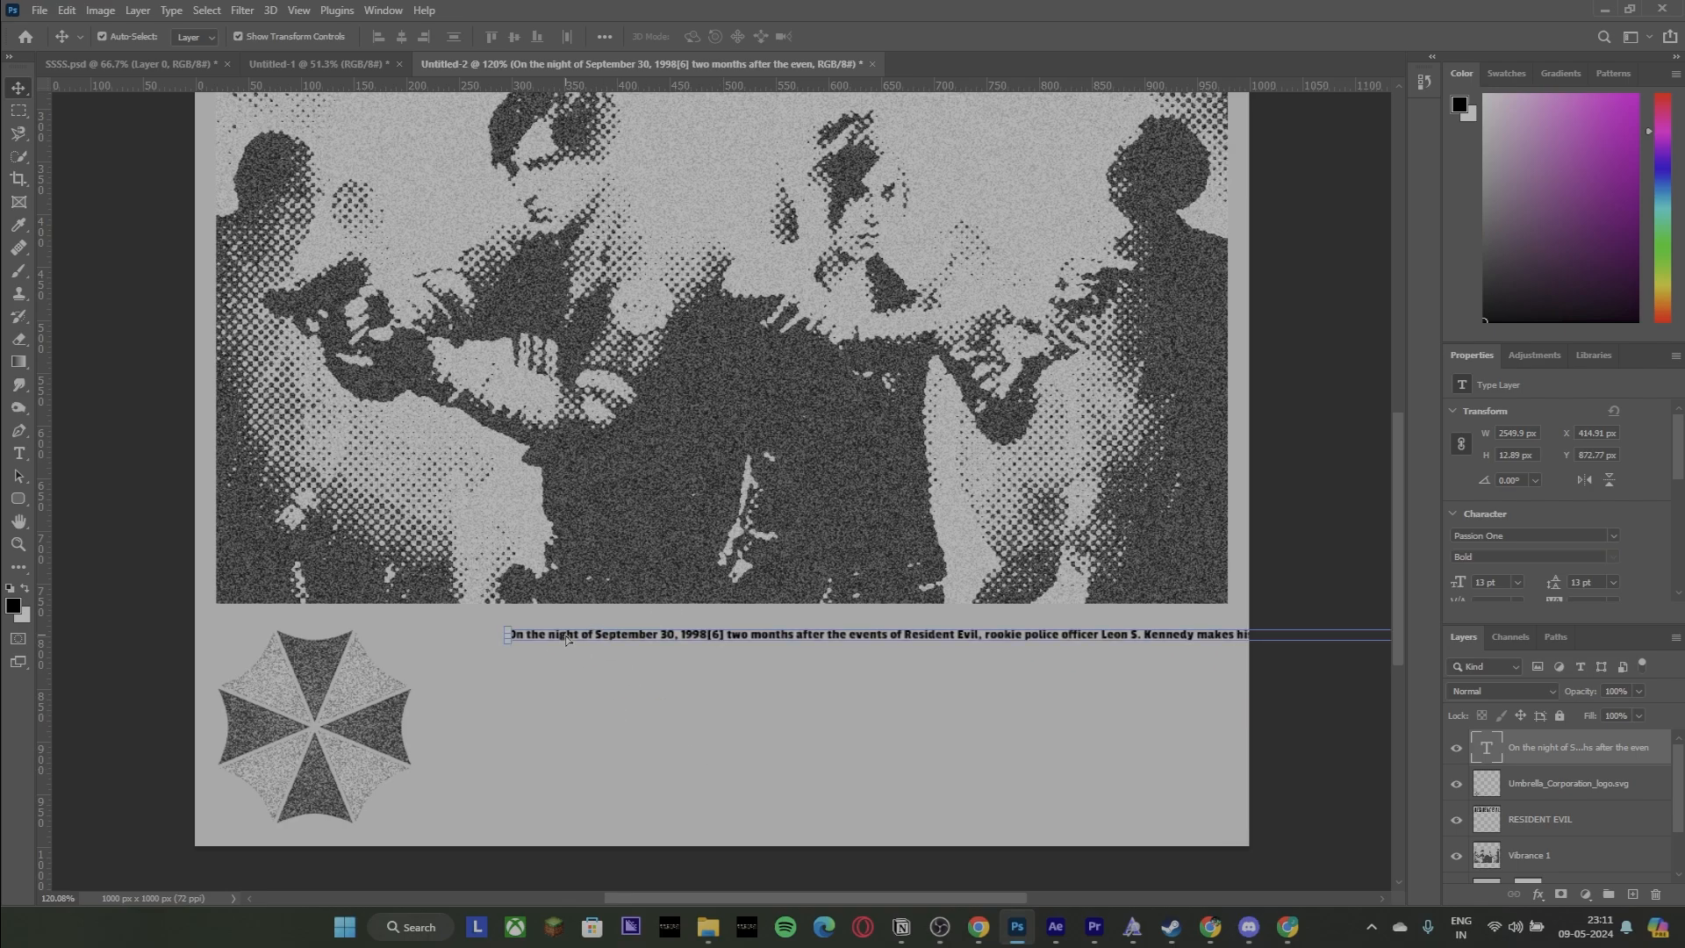
Set the story text's font to Albula Narrow Pro Trial Medium and delete the "[6]" reference after 1998.
click(1614, 535)
click(1582, 418)
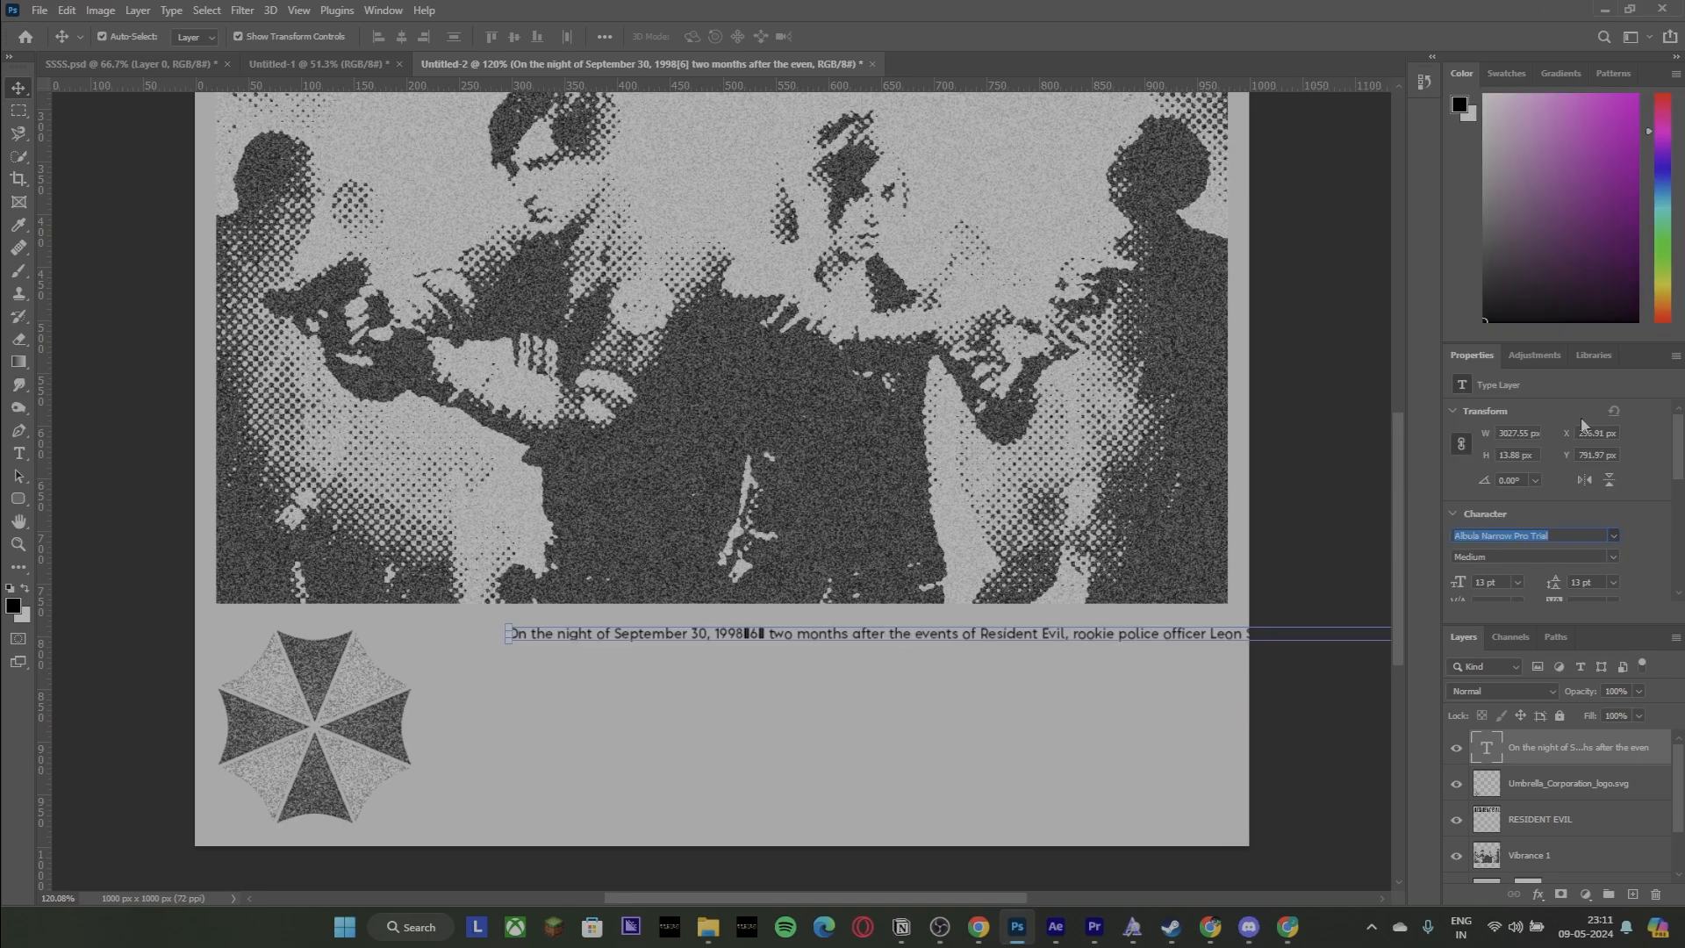
double_click(760, 633)
click(764, 634)
key(BackSpace)
key(BackSpace)
key(BackSpace)
click(18, 88)
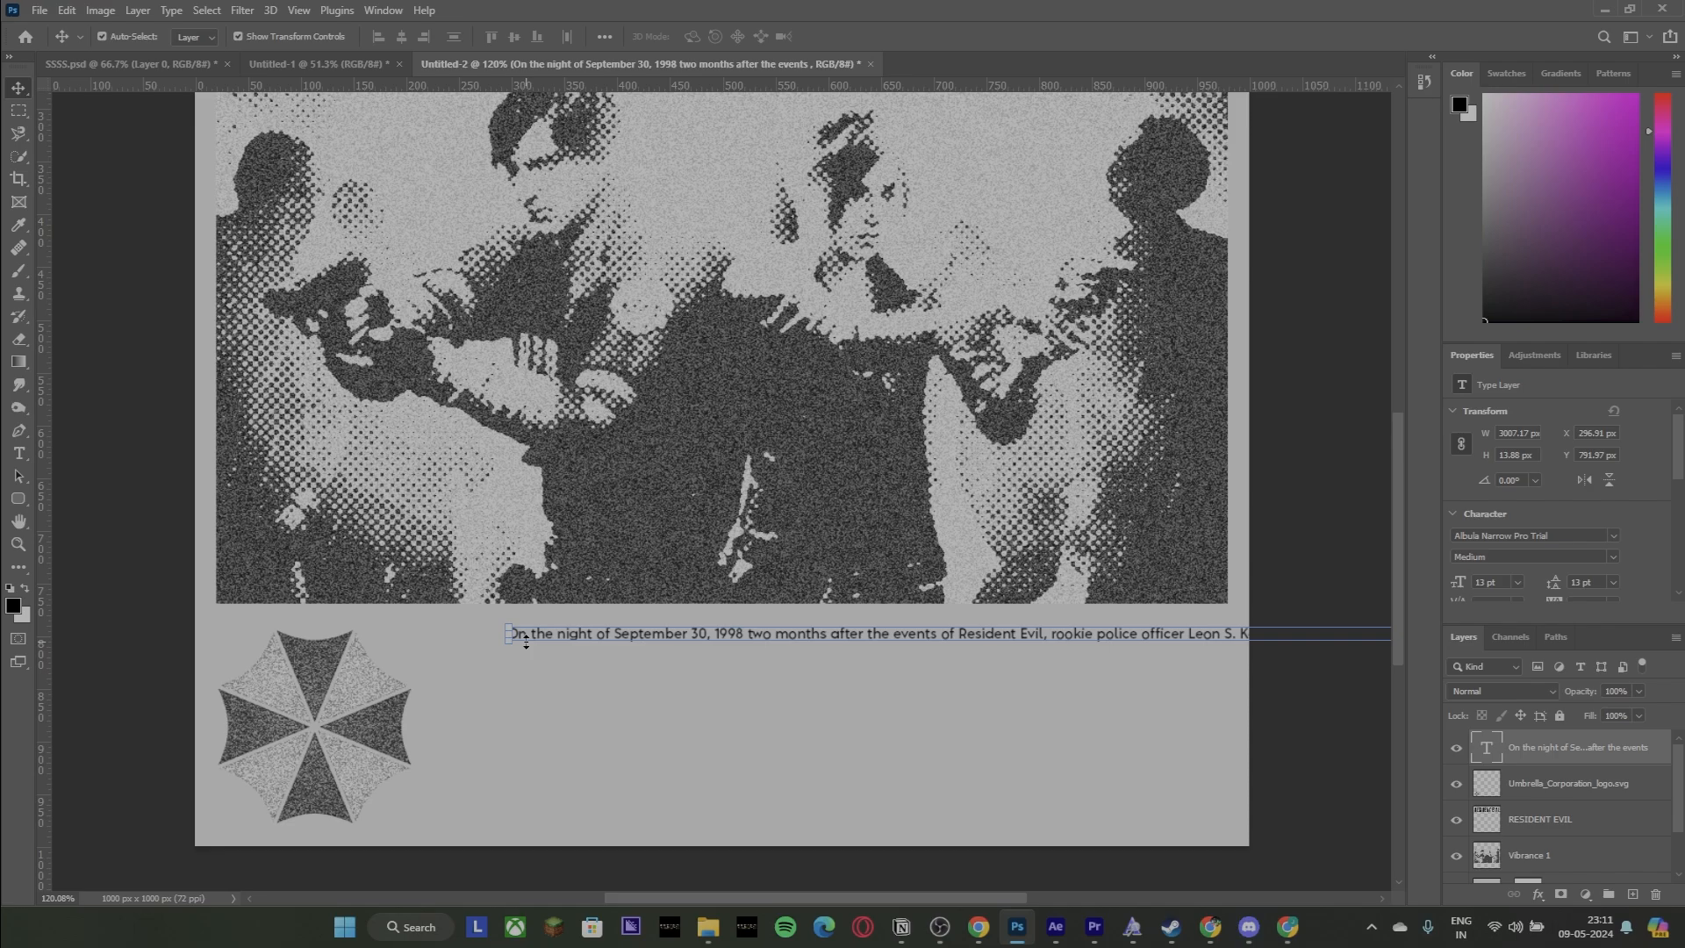
Add a guide layout to the canvas and move the story text close to the logo, level with its upper edge.
drag(537, 637, 493, 669)
click(298, 9)
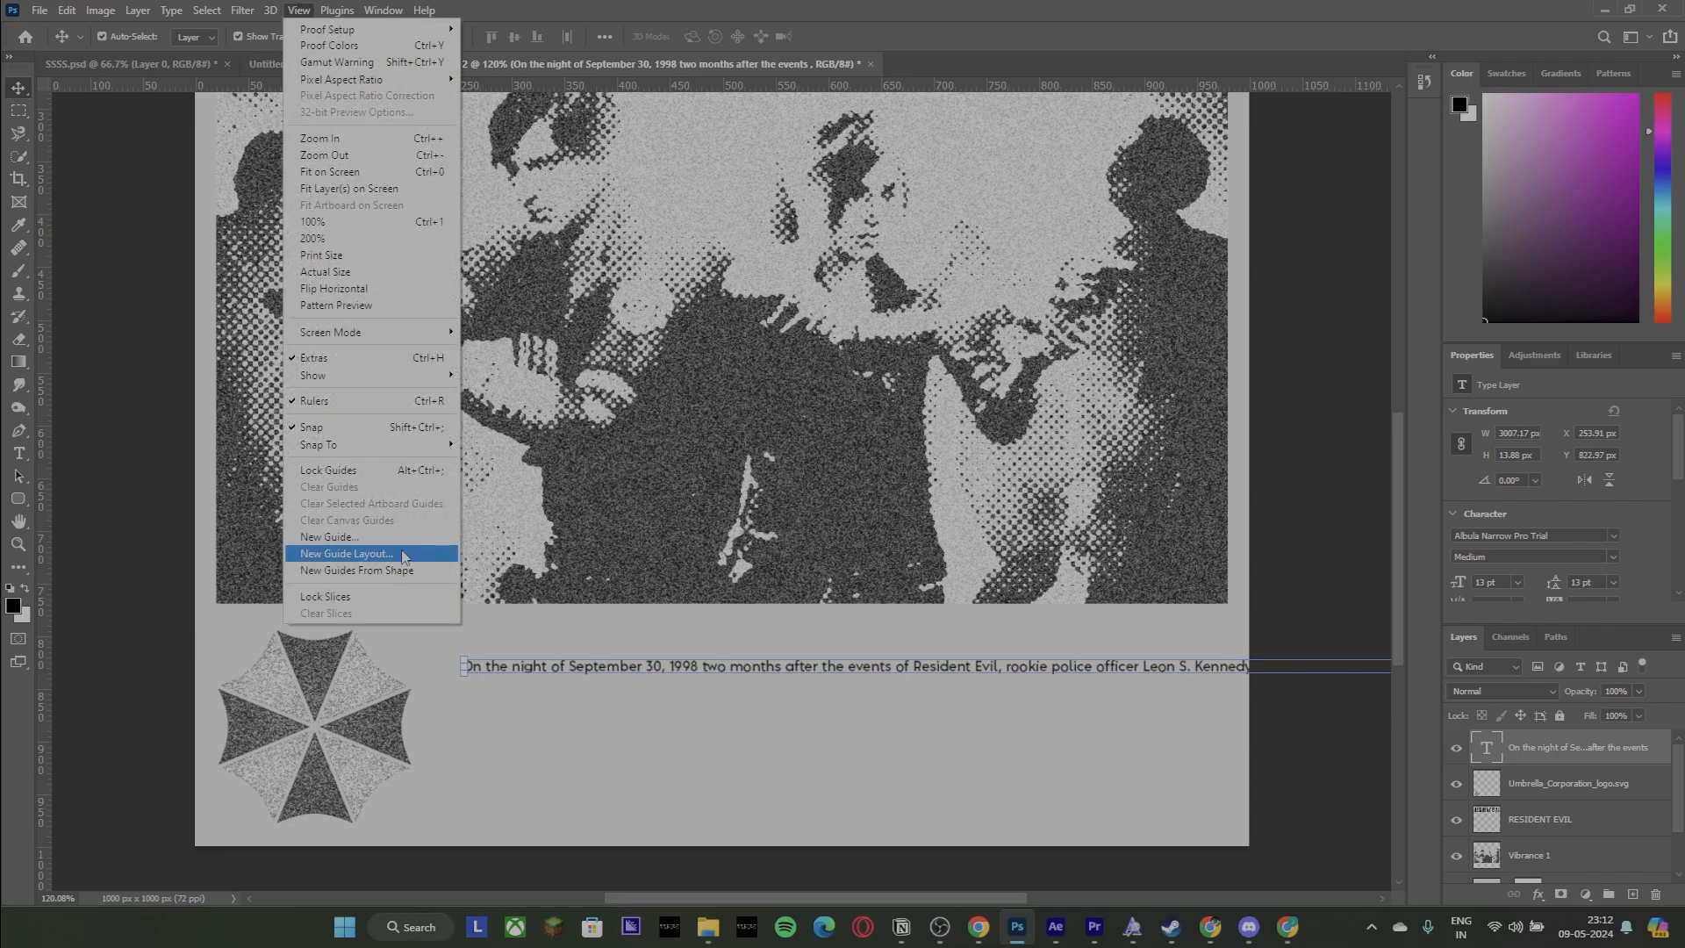
click(369, 555)
click(1043, 272)
click(318, 740)
drag(588, 667, 563, 641)
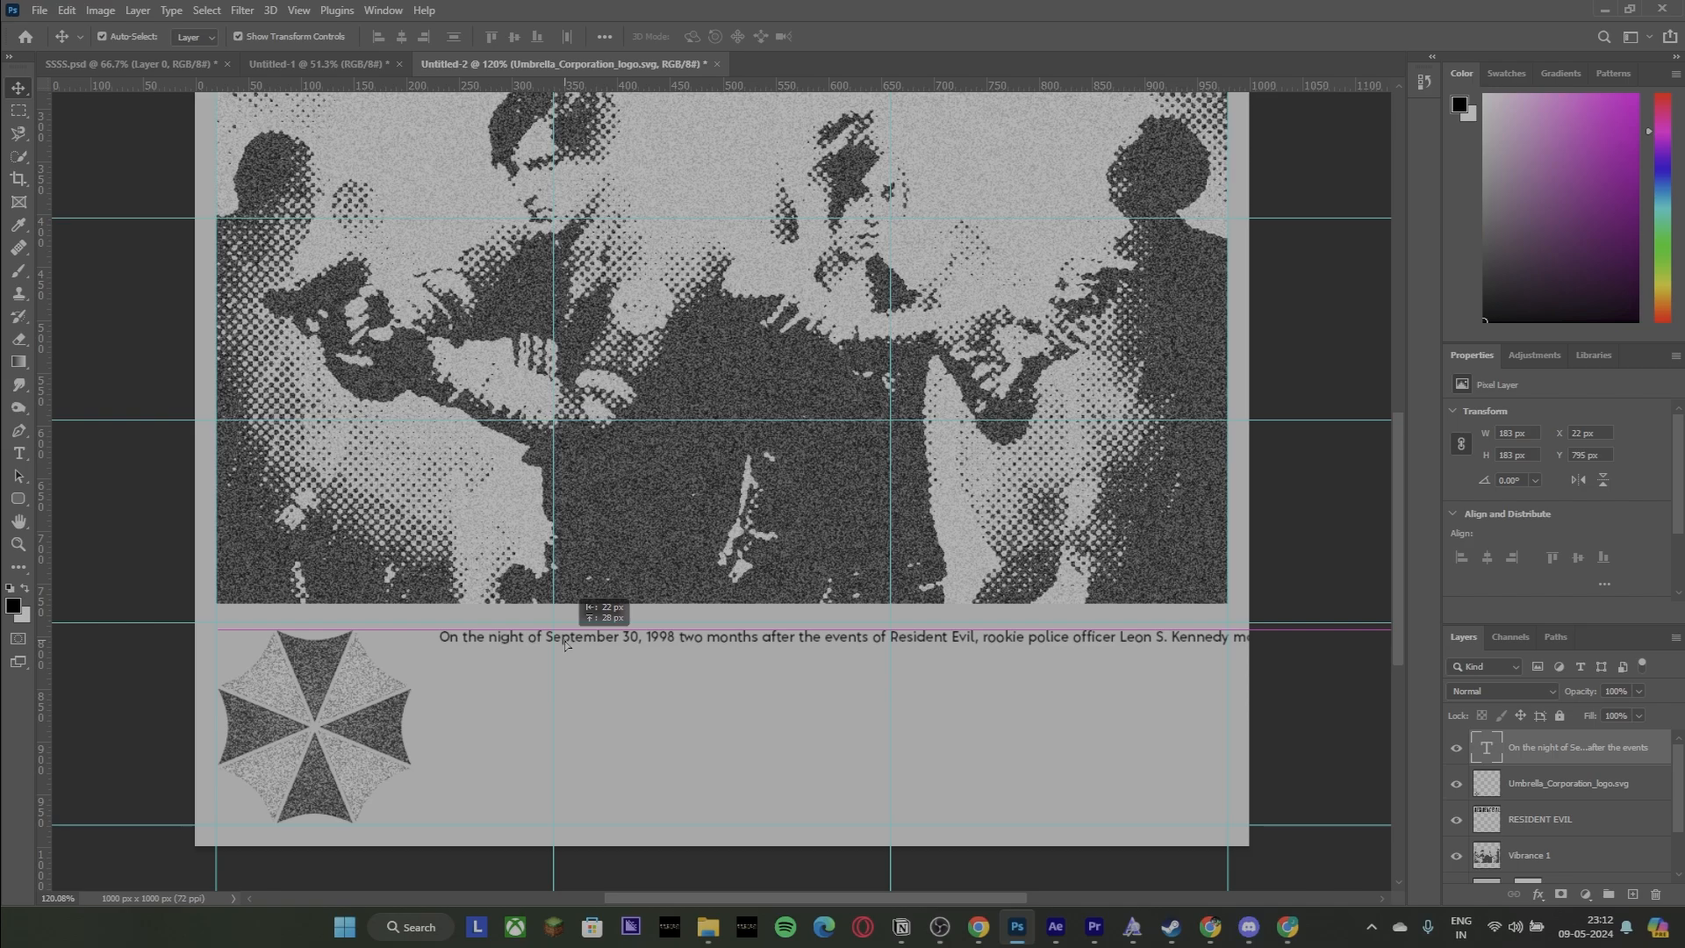
Break the story text into five lines so that each ends within the right margin guide.
double_click(1237, 638)
click(1237, 638)
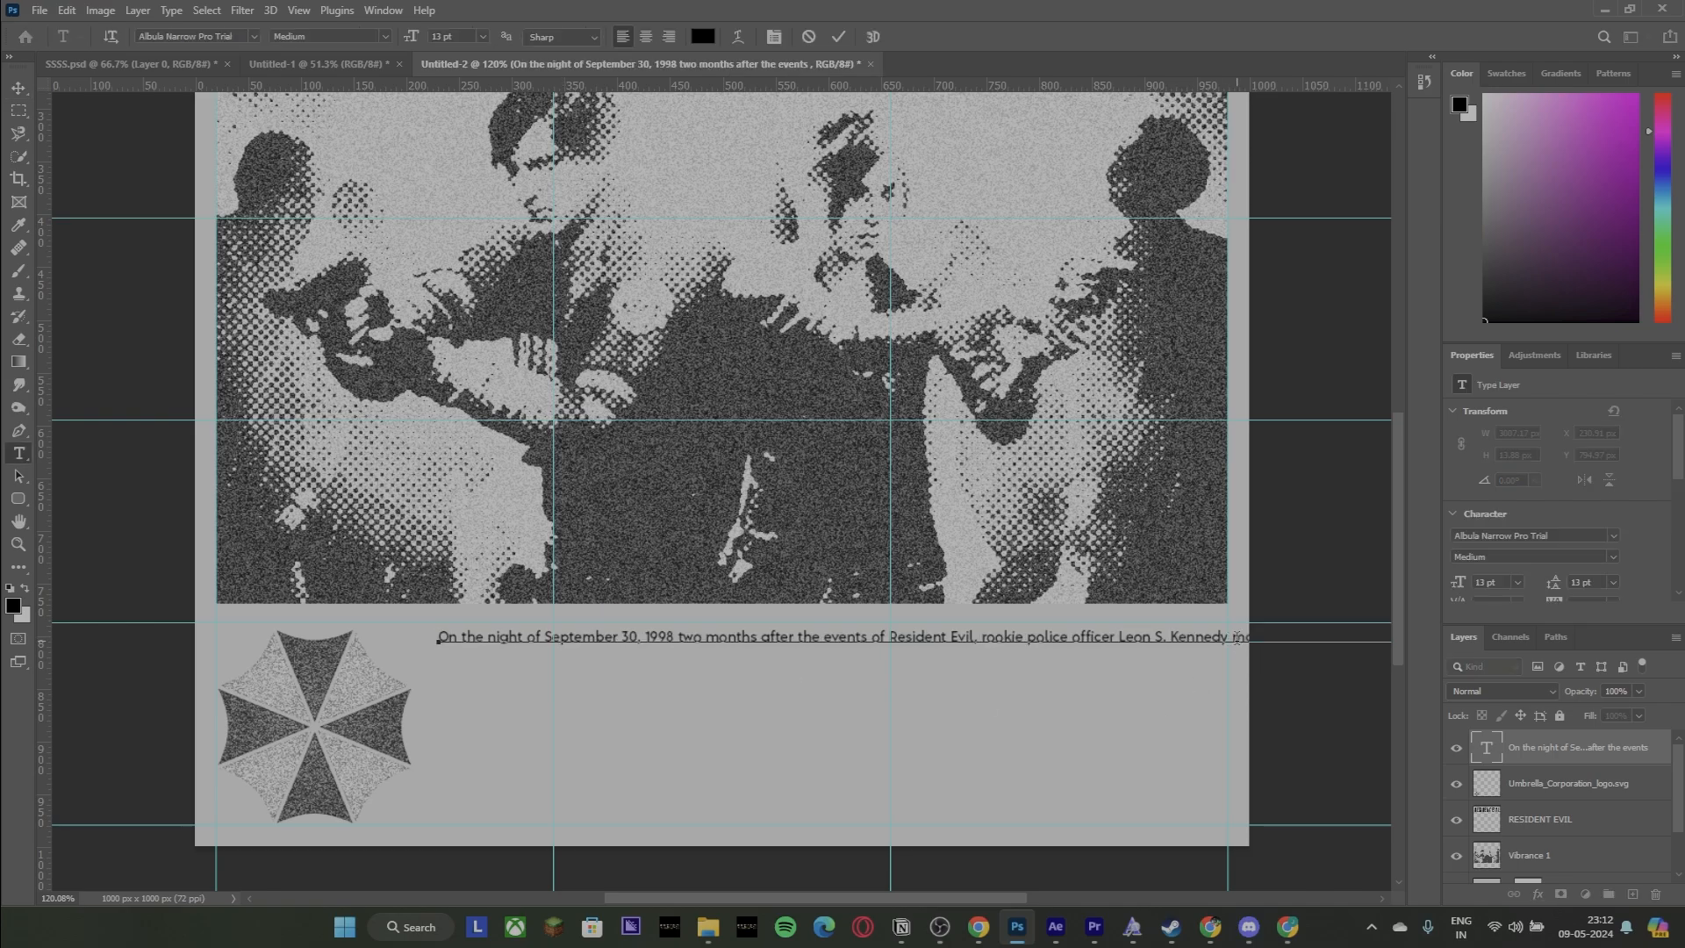
key(Return)
click(1218, 650)
key(Return)
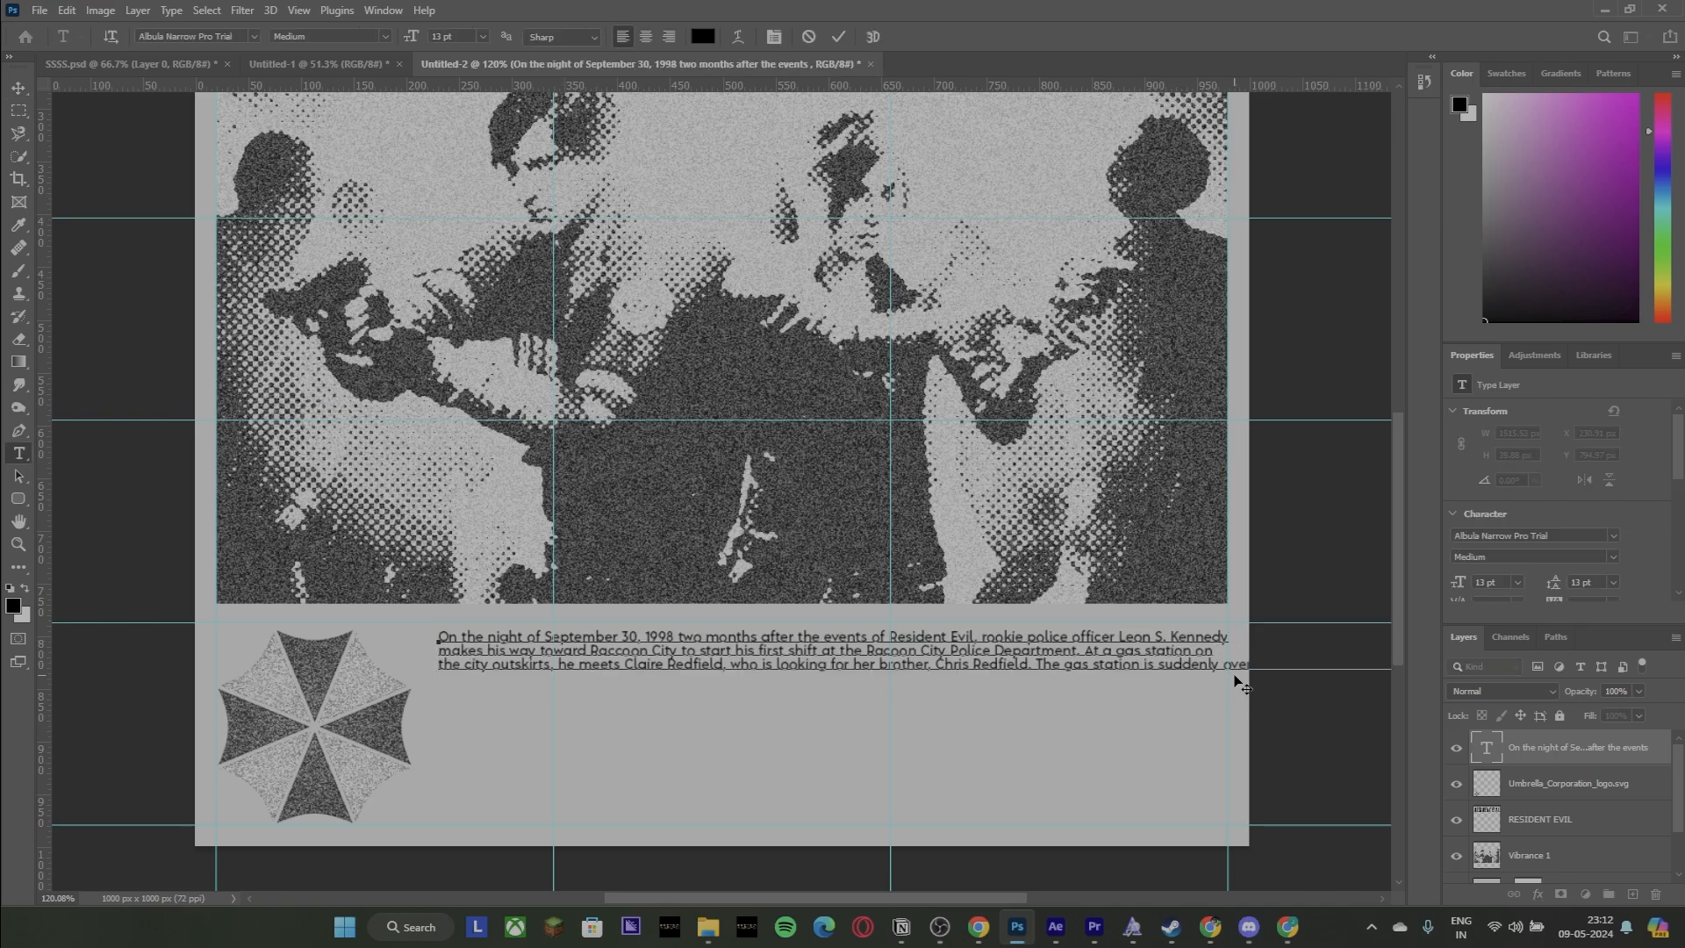
click(1221, 665)
key(Return)
click(1204, 679)
key(Return)
click(19, 86)
scroll(948, 564, down, 5)
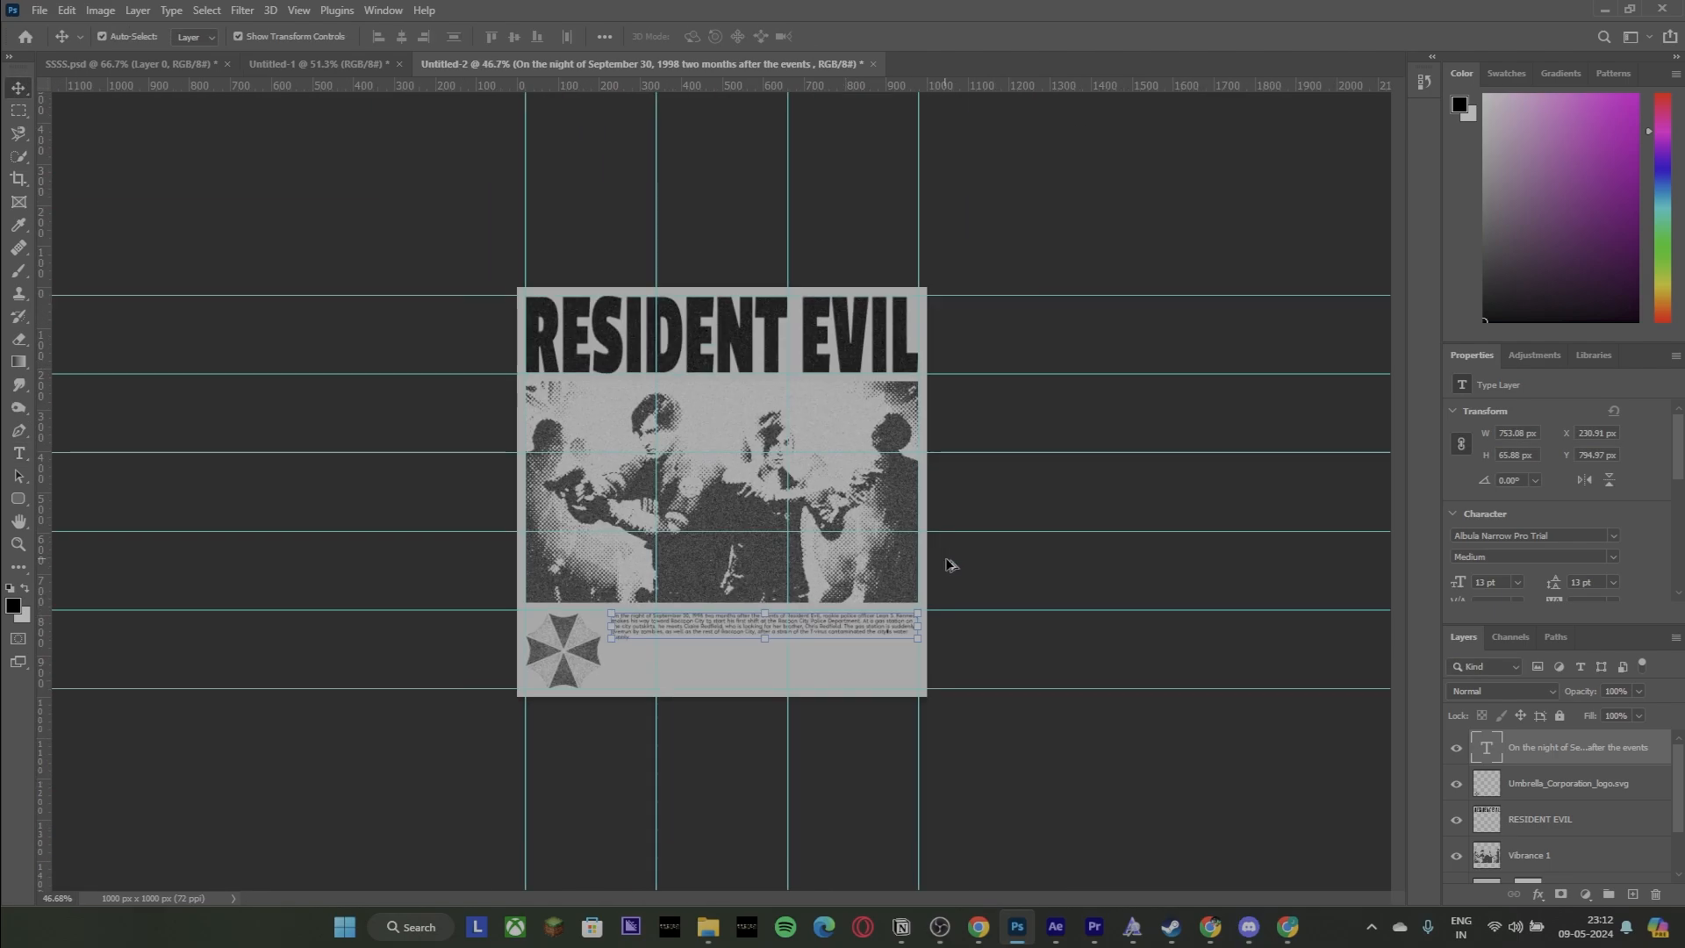
scroll(820, 737, up, 4)
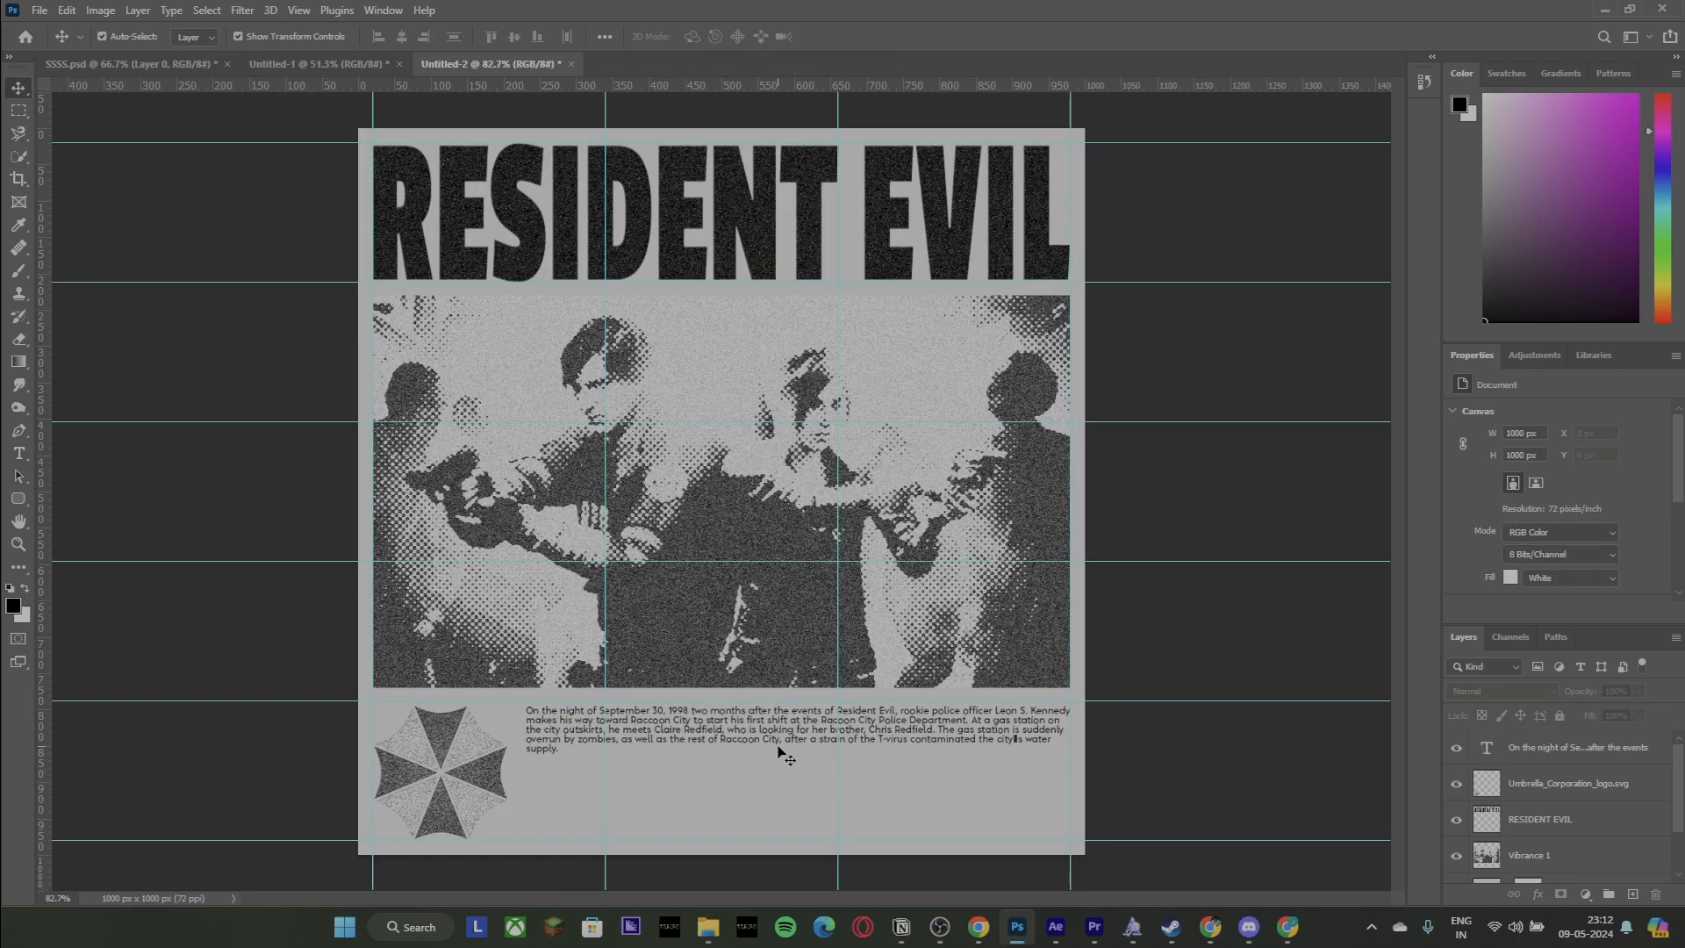
Replace the broken apostrophe in "city's" on the fourth line of the story text.
scroll(781, 754, up, 3)
double_click(866, 792)
click(1121, 745)
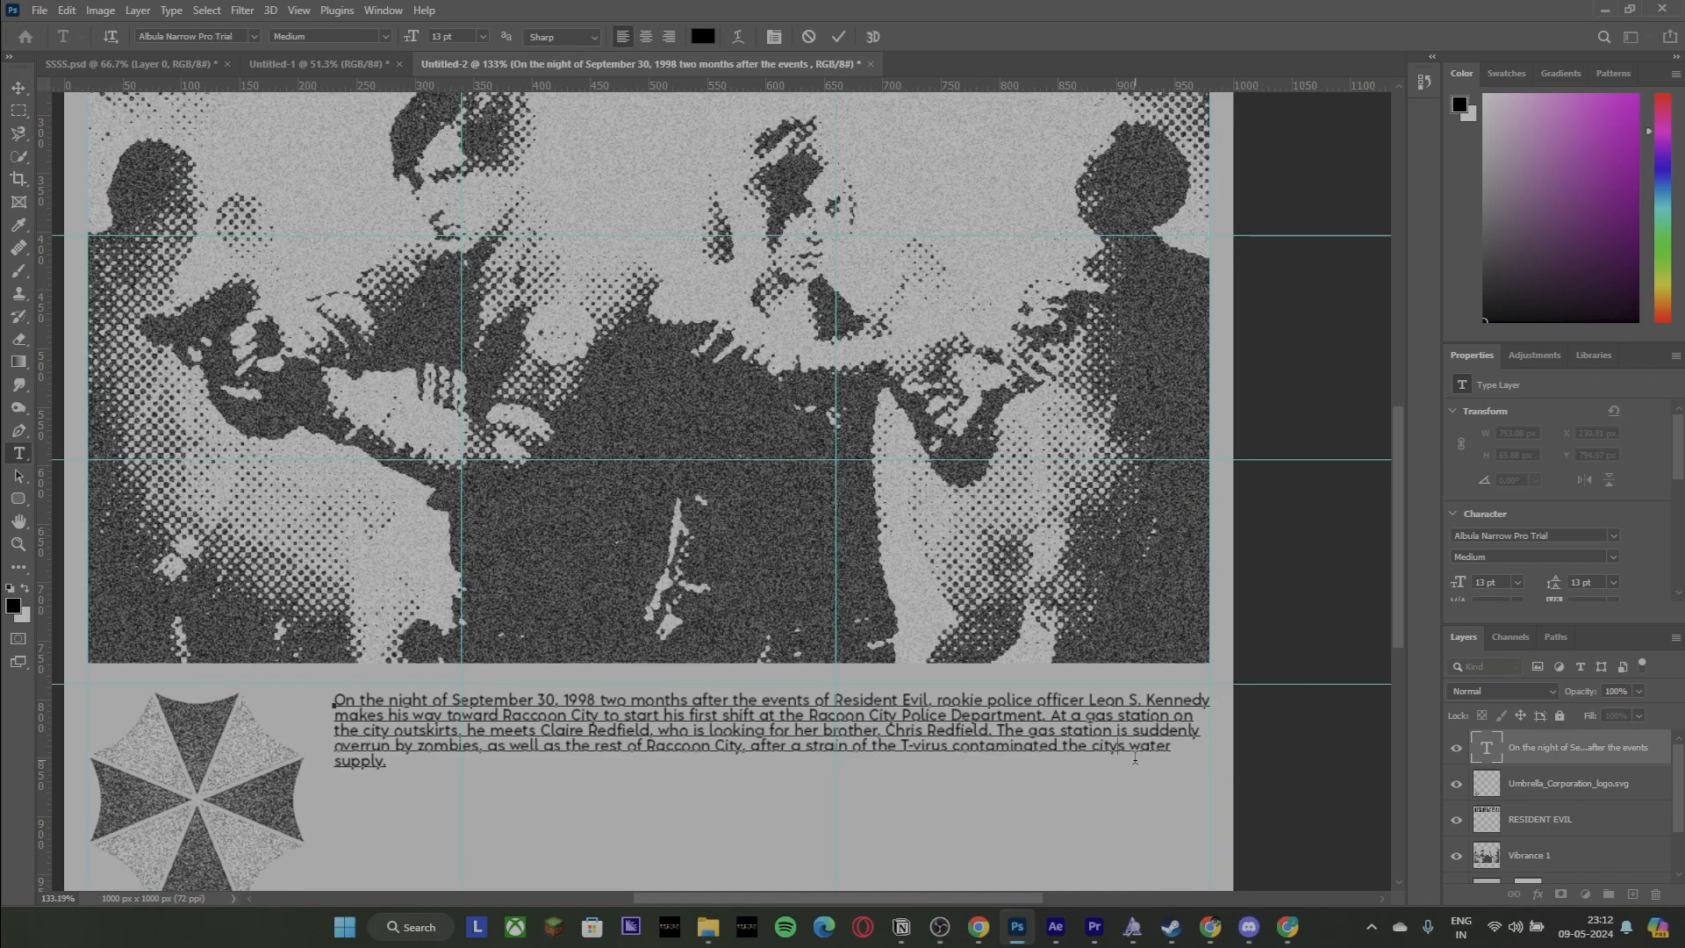
key(ctrl+a)
scroll(1071, 688, down, 4)
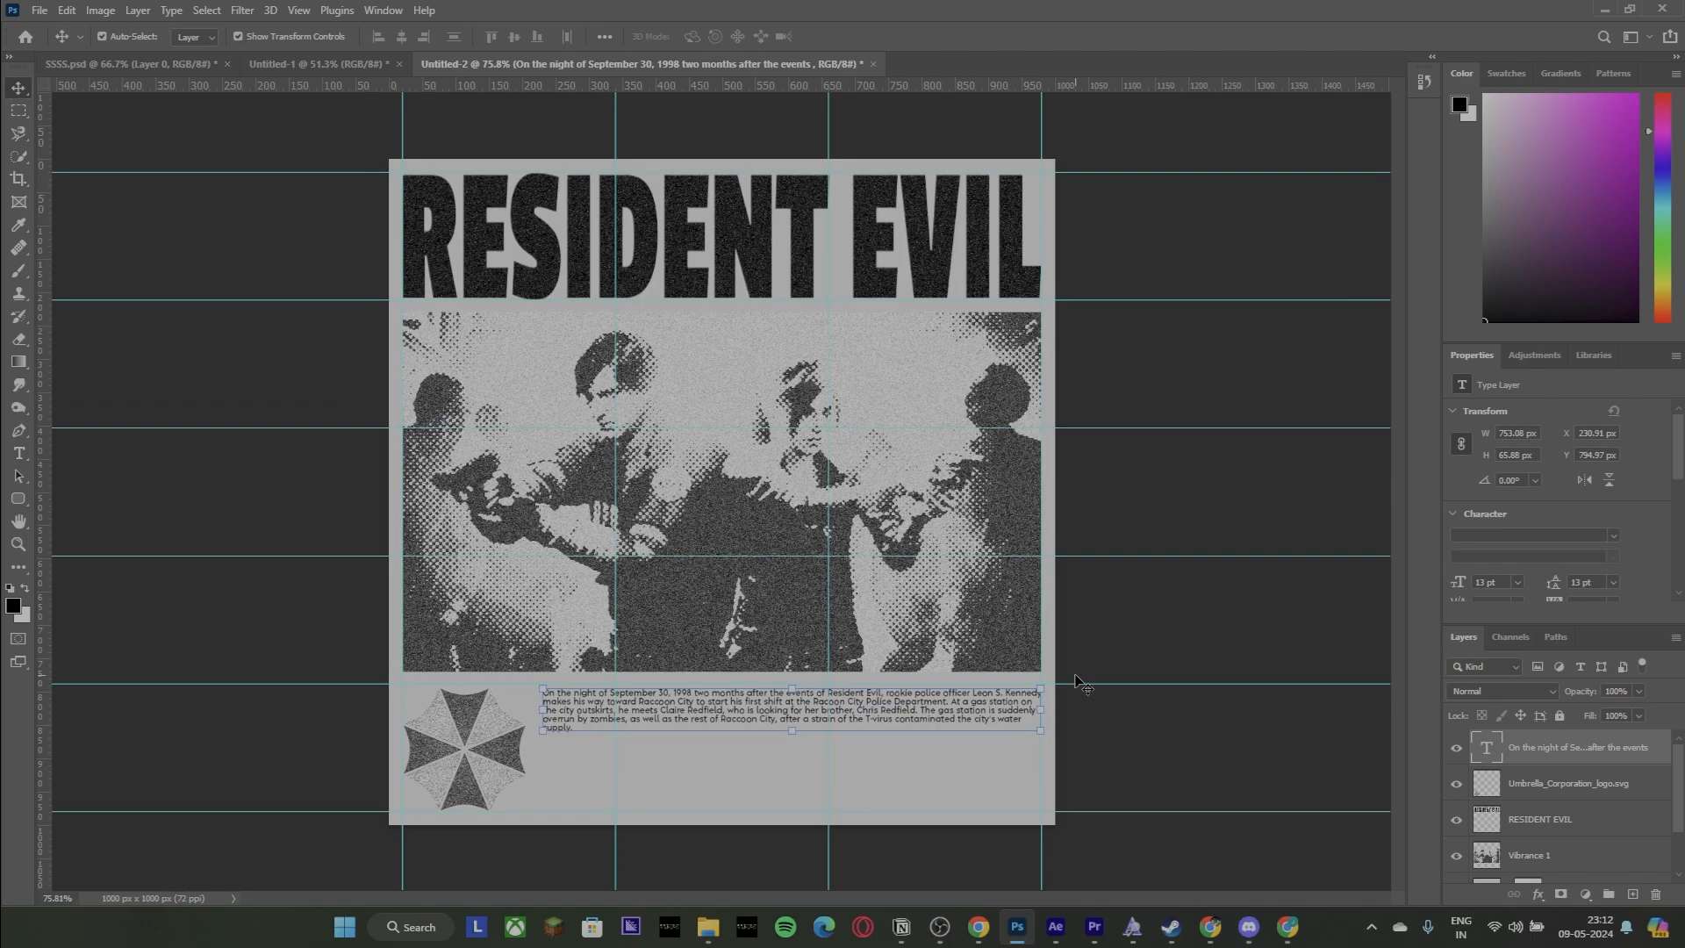
Insert extra spaces between words in the second to fourth lines so they reach the right margin guide.
scroll(1030, 749, up, 4)
click(922, 739)
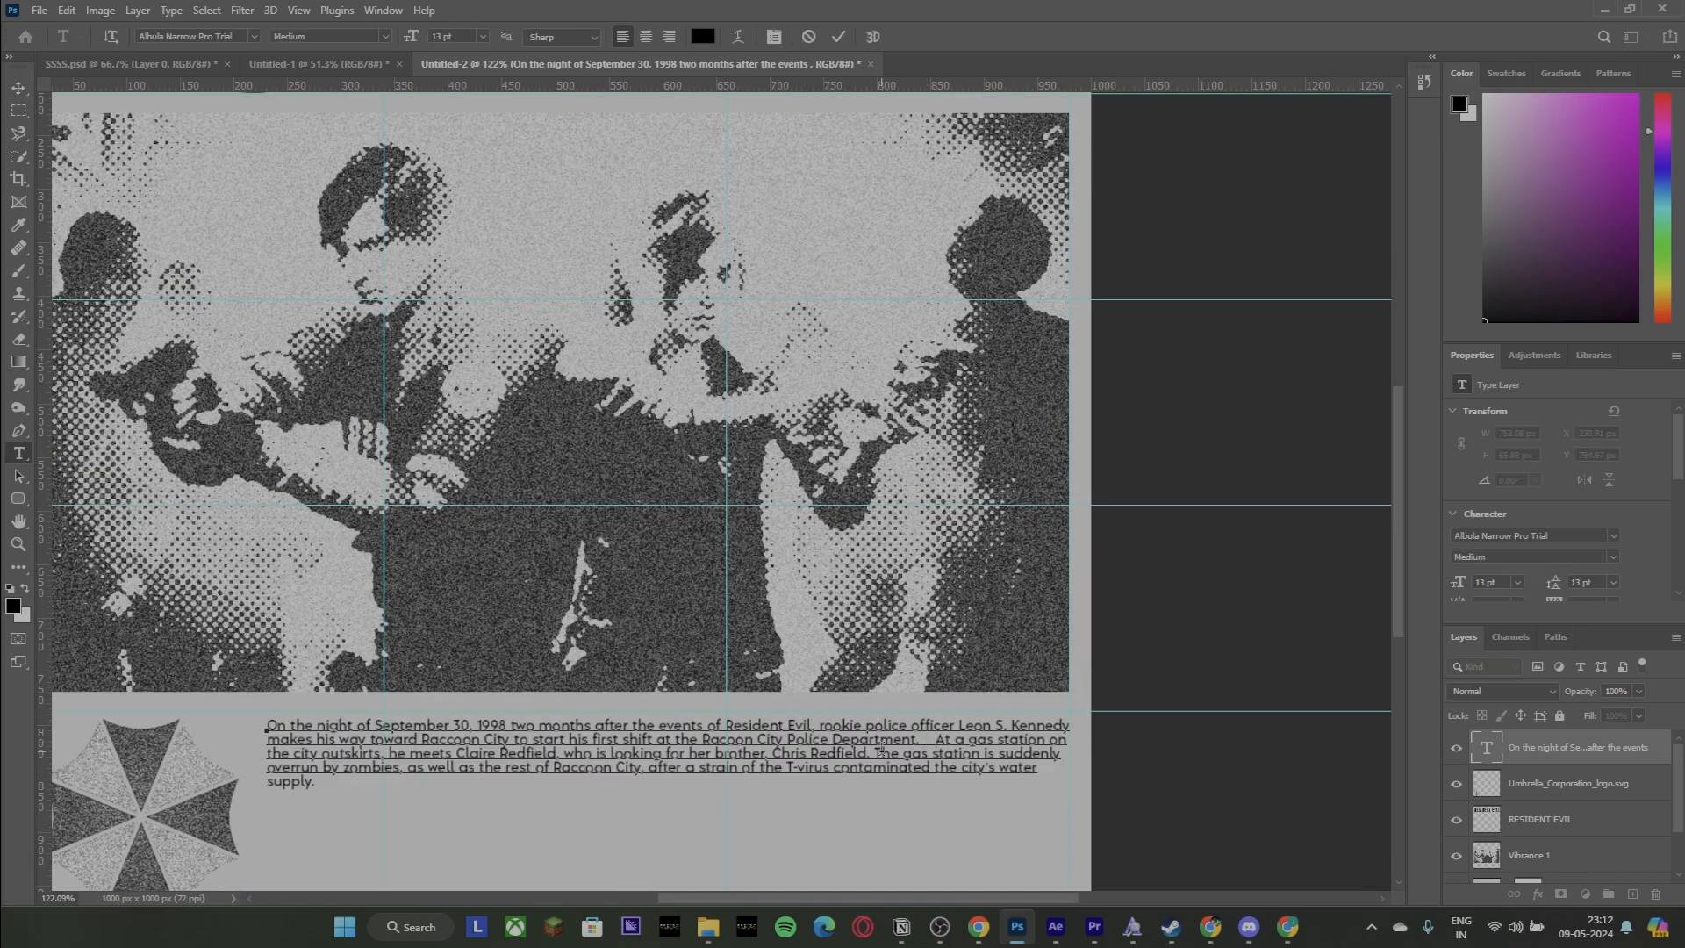
click(876, 750)
click(774, 752)
click(959, 765)
click(831, 767)
click(784, 768)
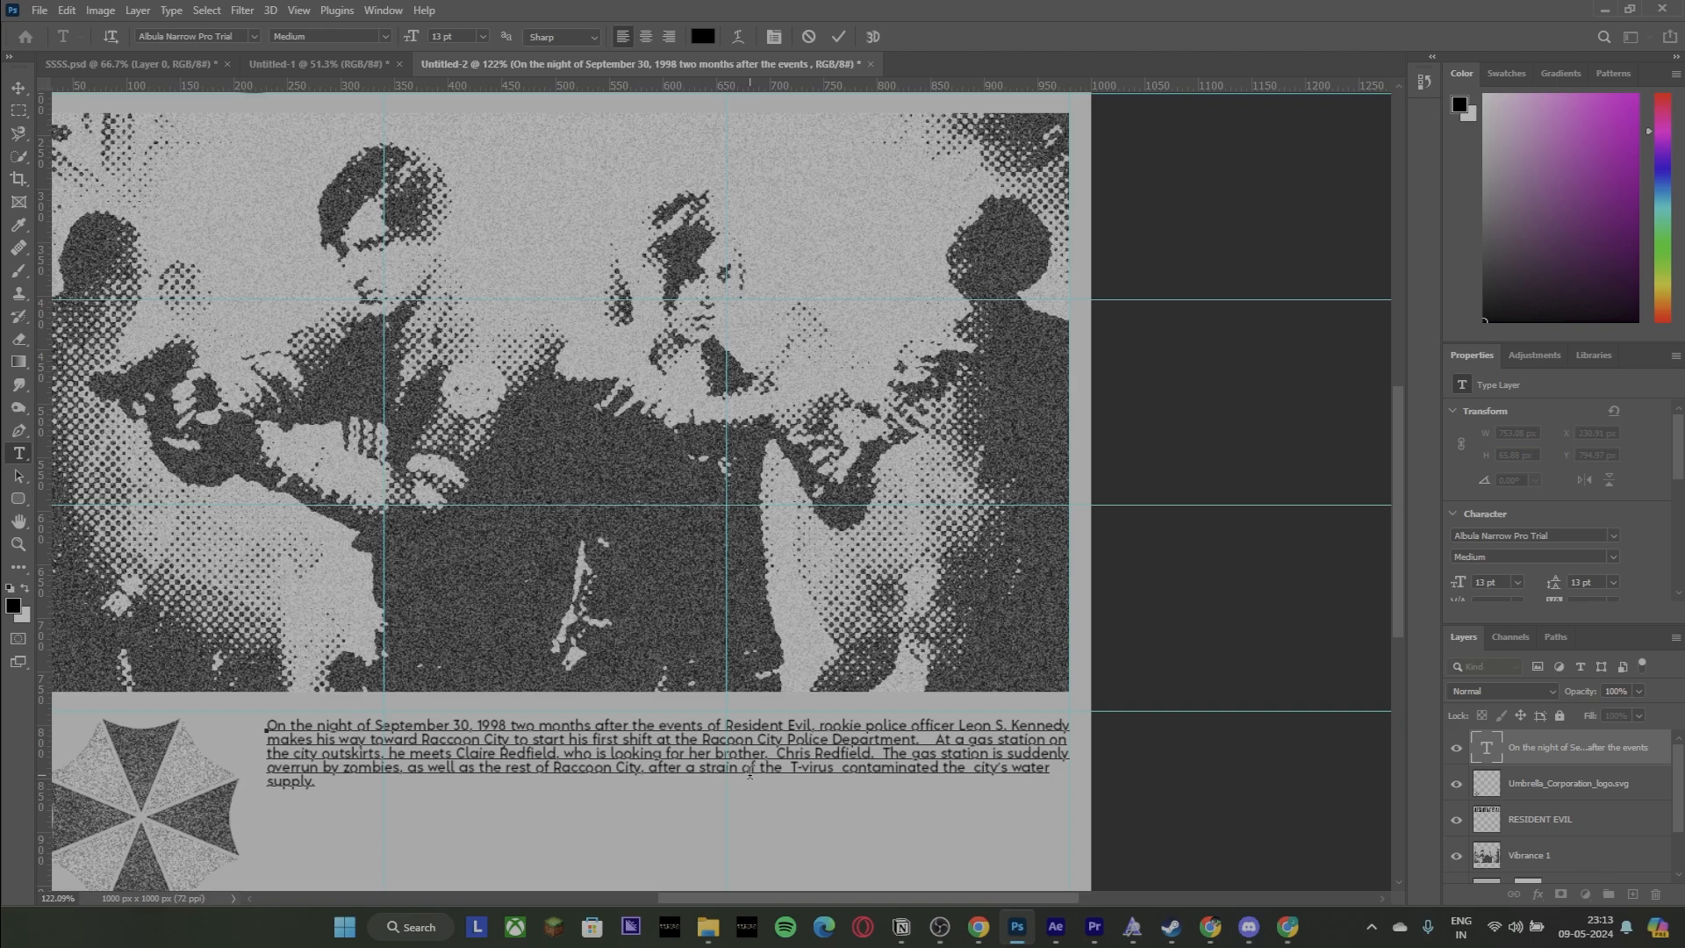
click(760, 770)
click(697, 771)
click(685, 769)
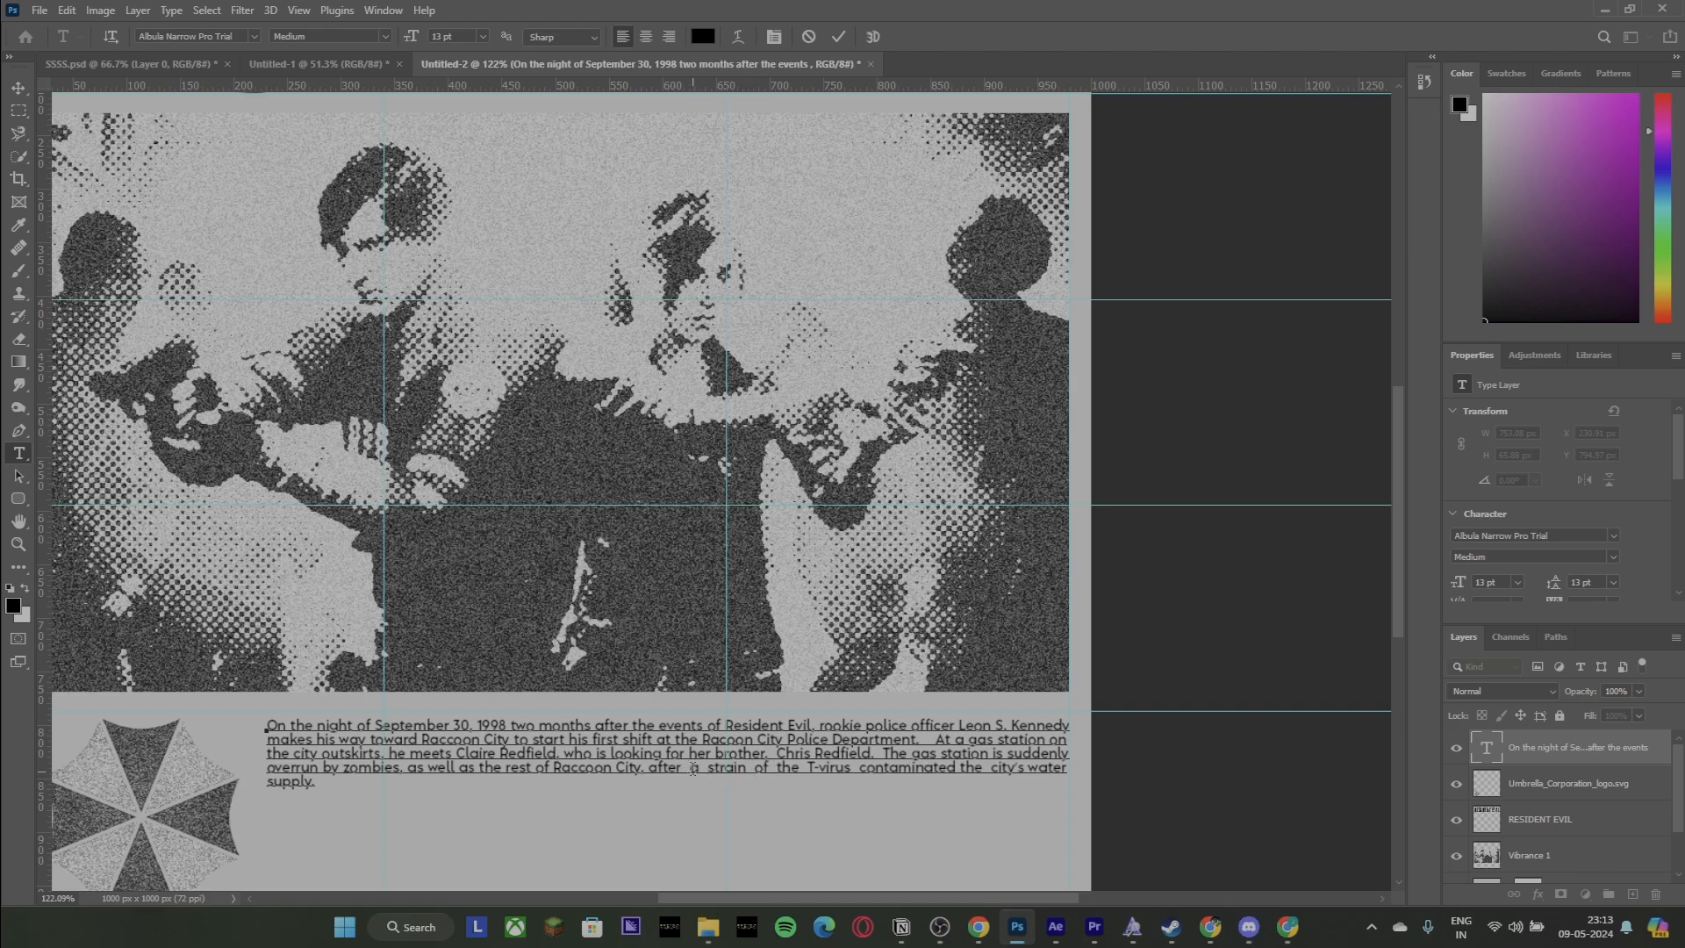
click(838, 36)
key(v)
click(1081, 678)
Add a credit text layer reading "Design By Juice Visuals" below the story text.
scroll(1053, 689, down, 4)
scroll(1035, 691, up, 3)
click(1552, 755)
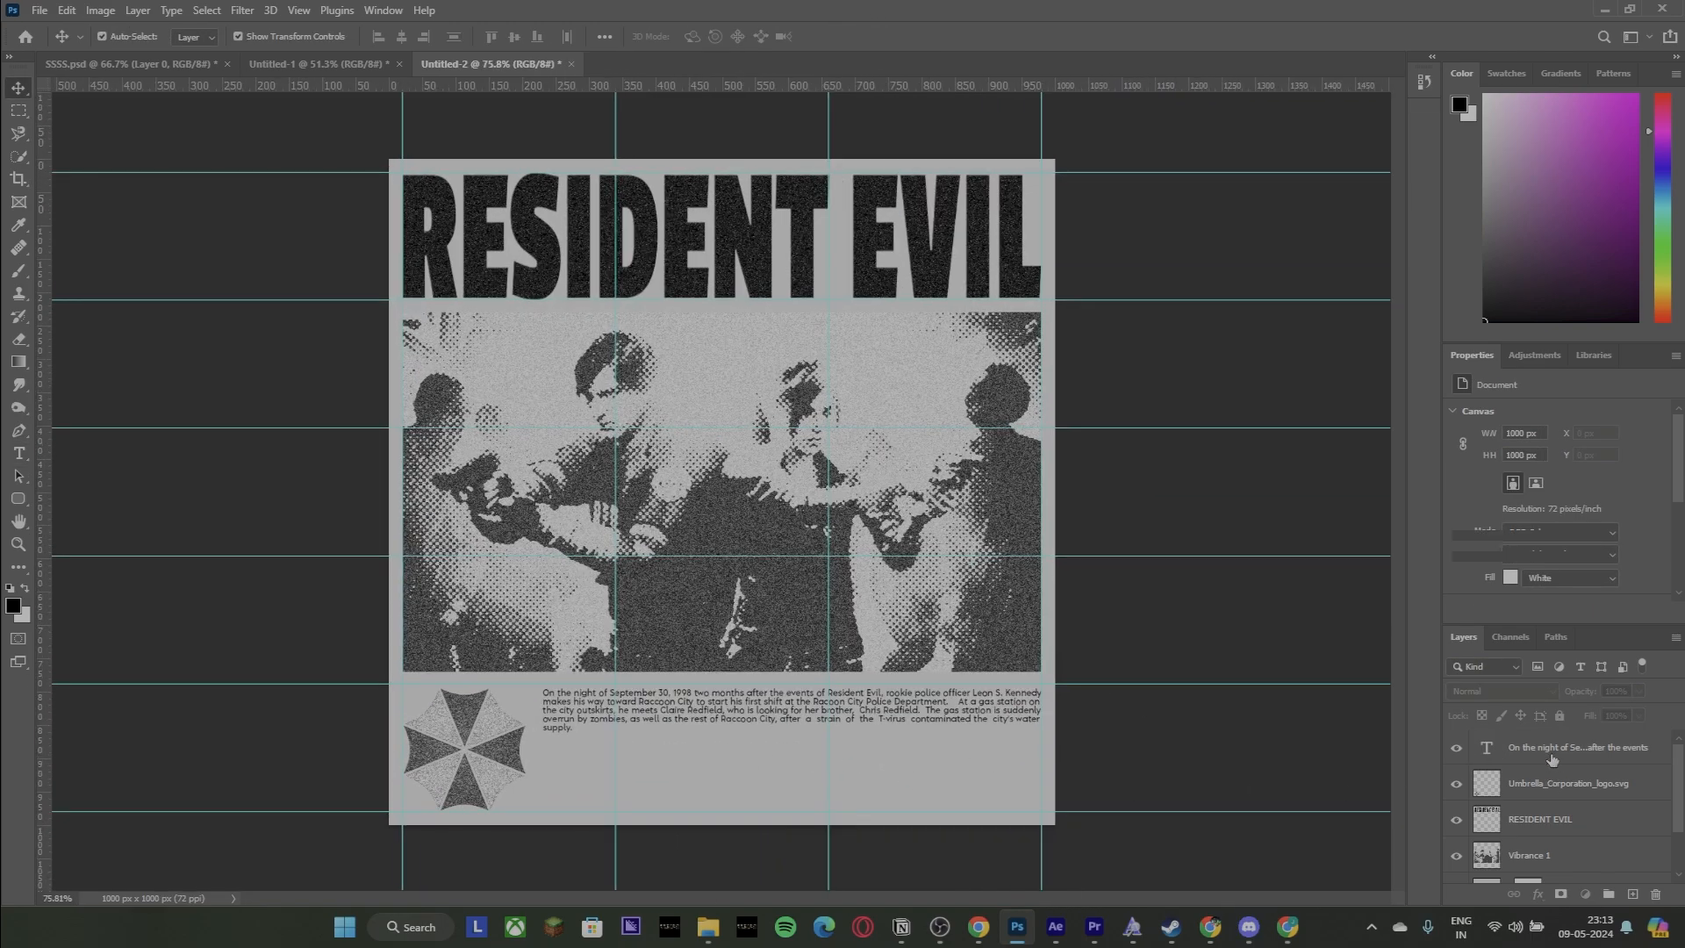
click(12, 452)
click(660, 784)
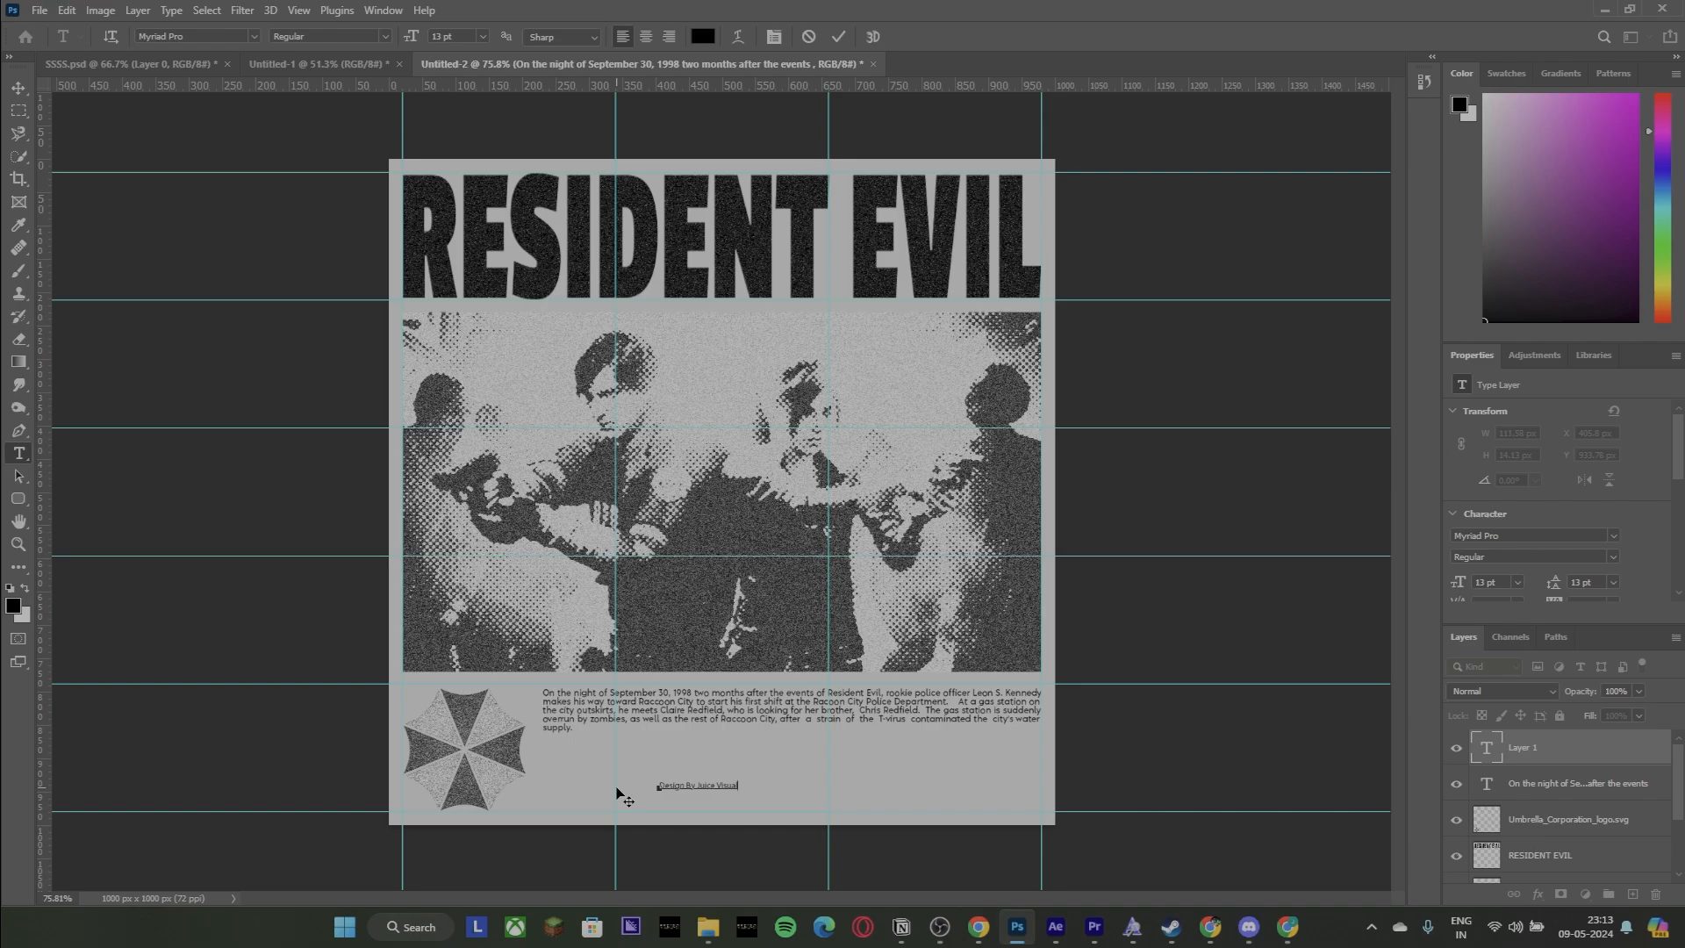
click(19, 88)
Move the credit text towards the poster's lower-right corner and set its font to GRIFTER Bold.
scroll(788, 742, up, 5)
drag(708, 813, 1027, 821)
click(1614, 535)
click(1562, 163)
Shorten the credit text to "Design By JuiceViz".
scroll(1231, 759, up, 2)
double_click(1023, 820)
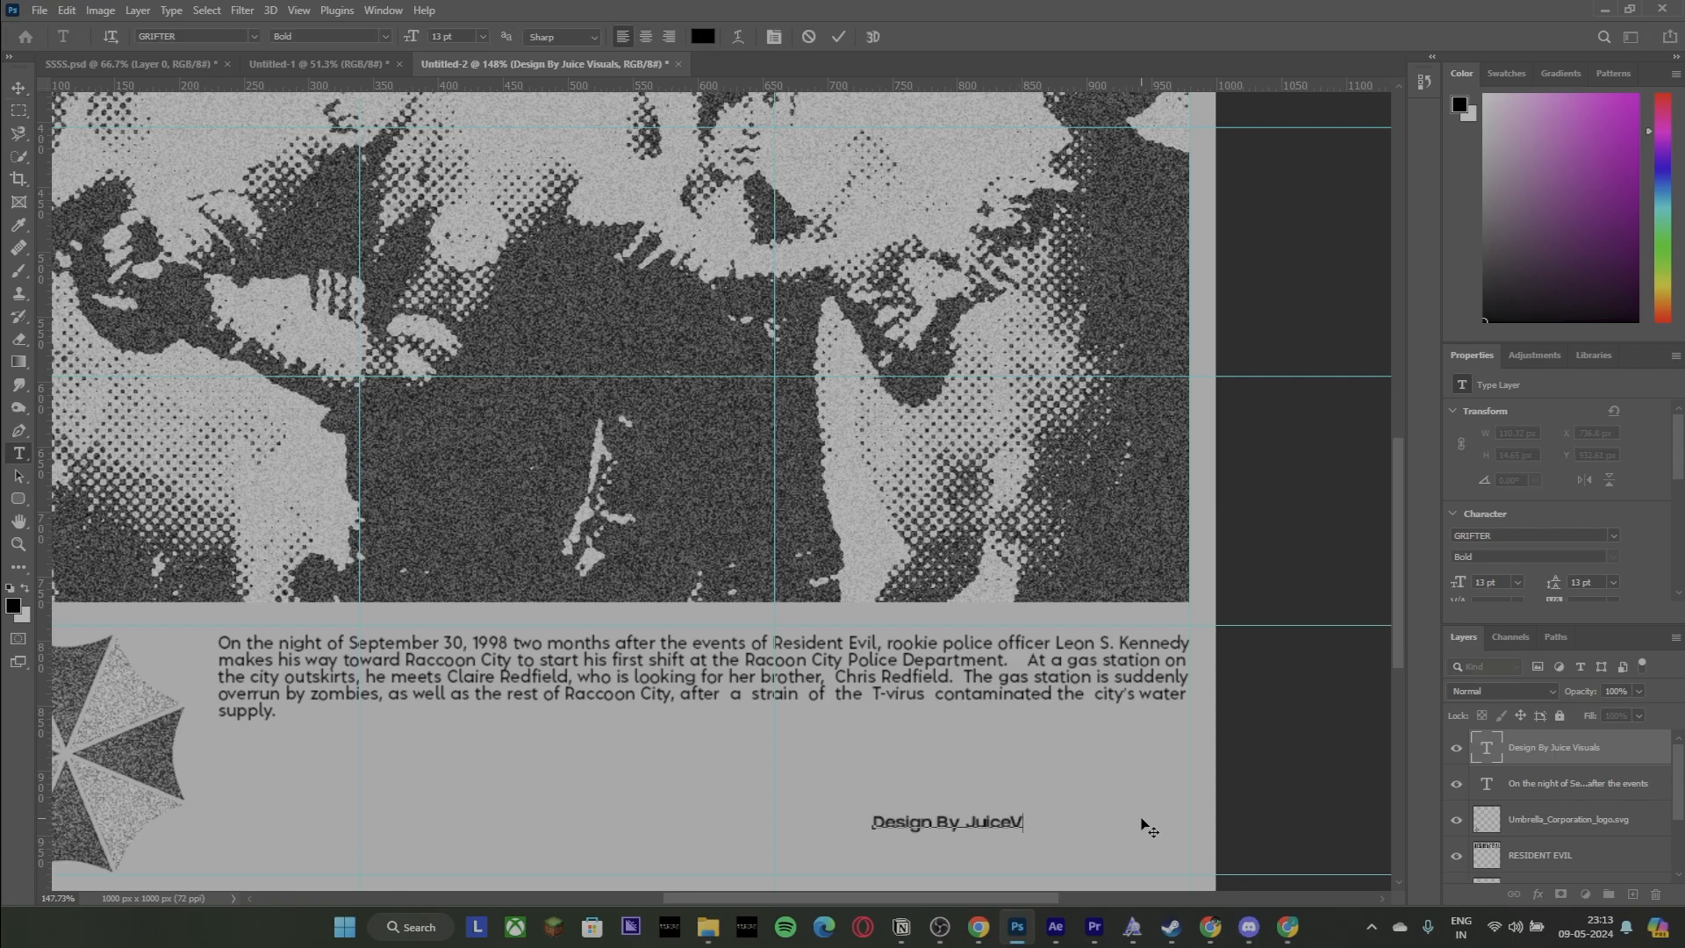
click(16, 92)
Enlarge the credit text to about 122% and align it with the right and bottom margin guides.
scroll(978, 787, down, 7)
drag(966, 794, 1026, 806)
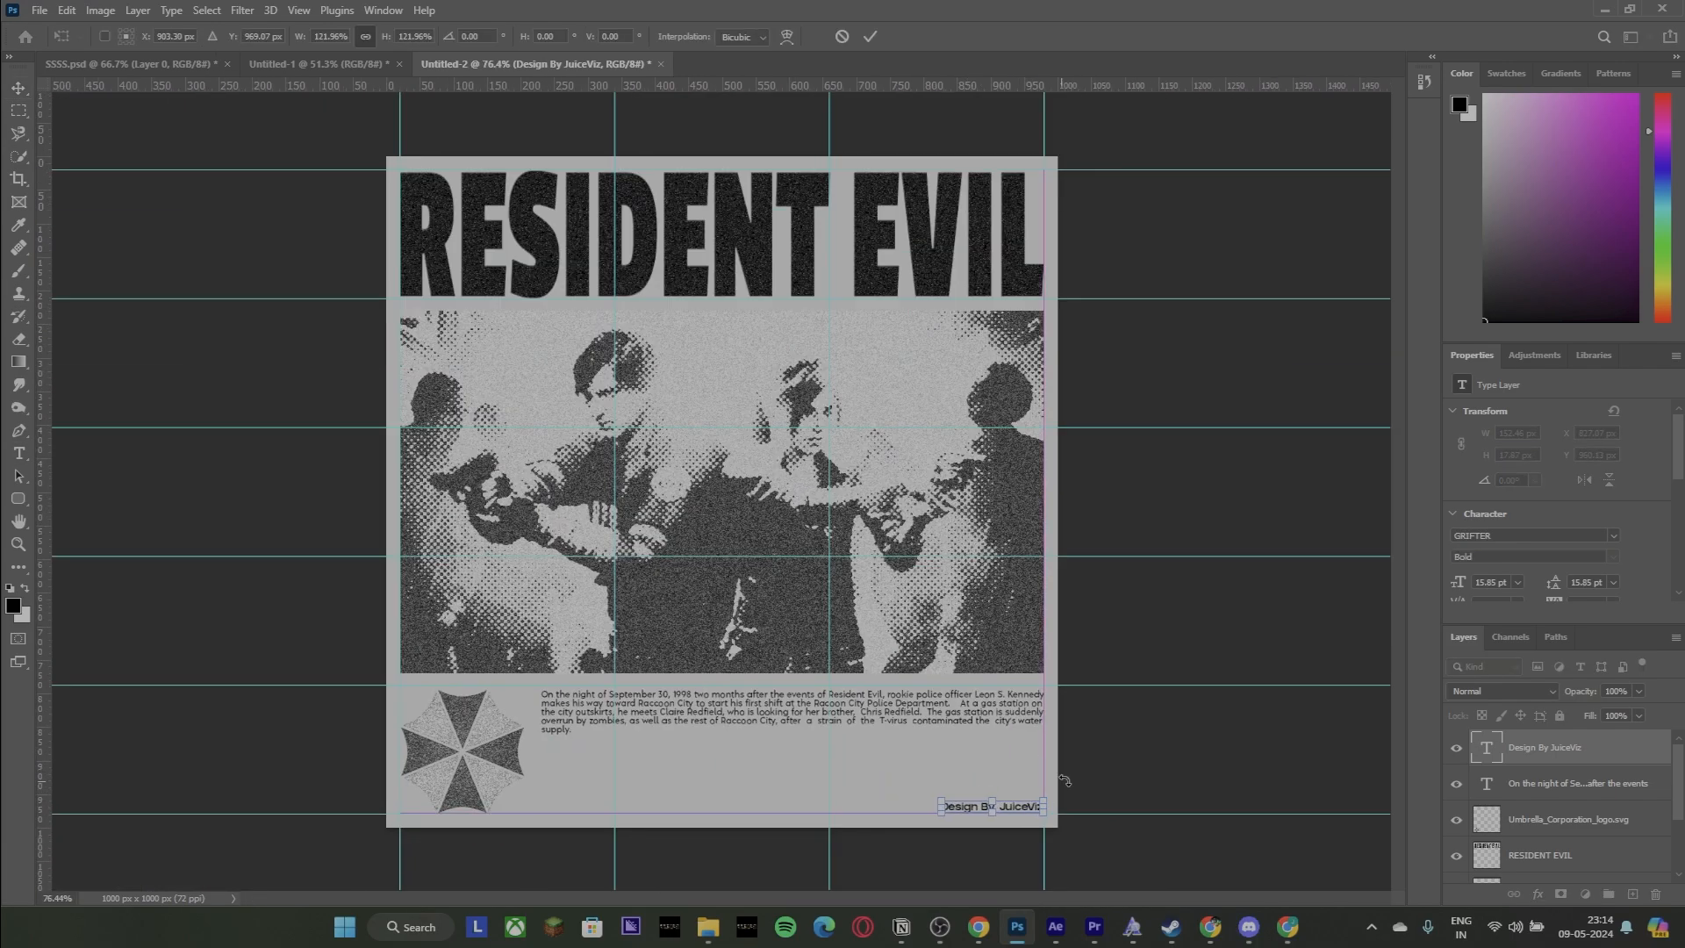
key(Return)
scroll(970, 856, up, 5)
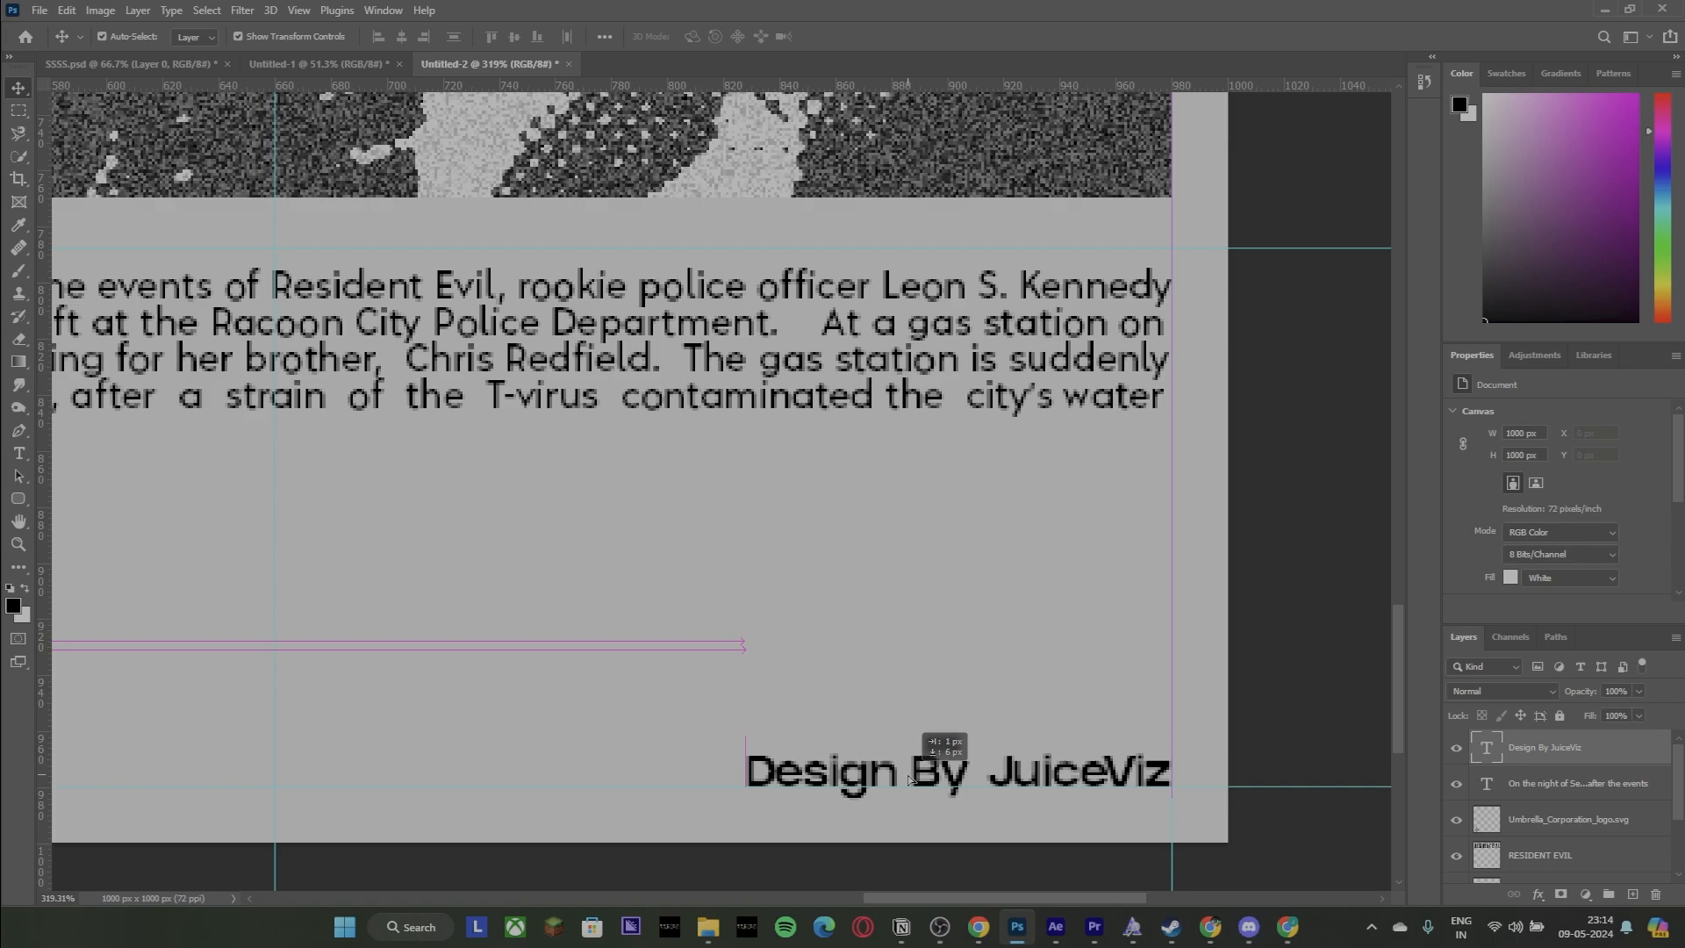
scroll(916, 772, down, 7)
click(1197, 790)
scroll(922, 858, up, 5)
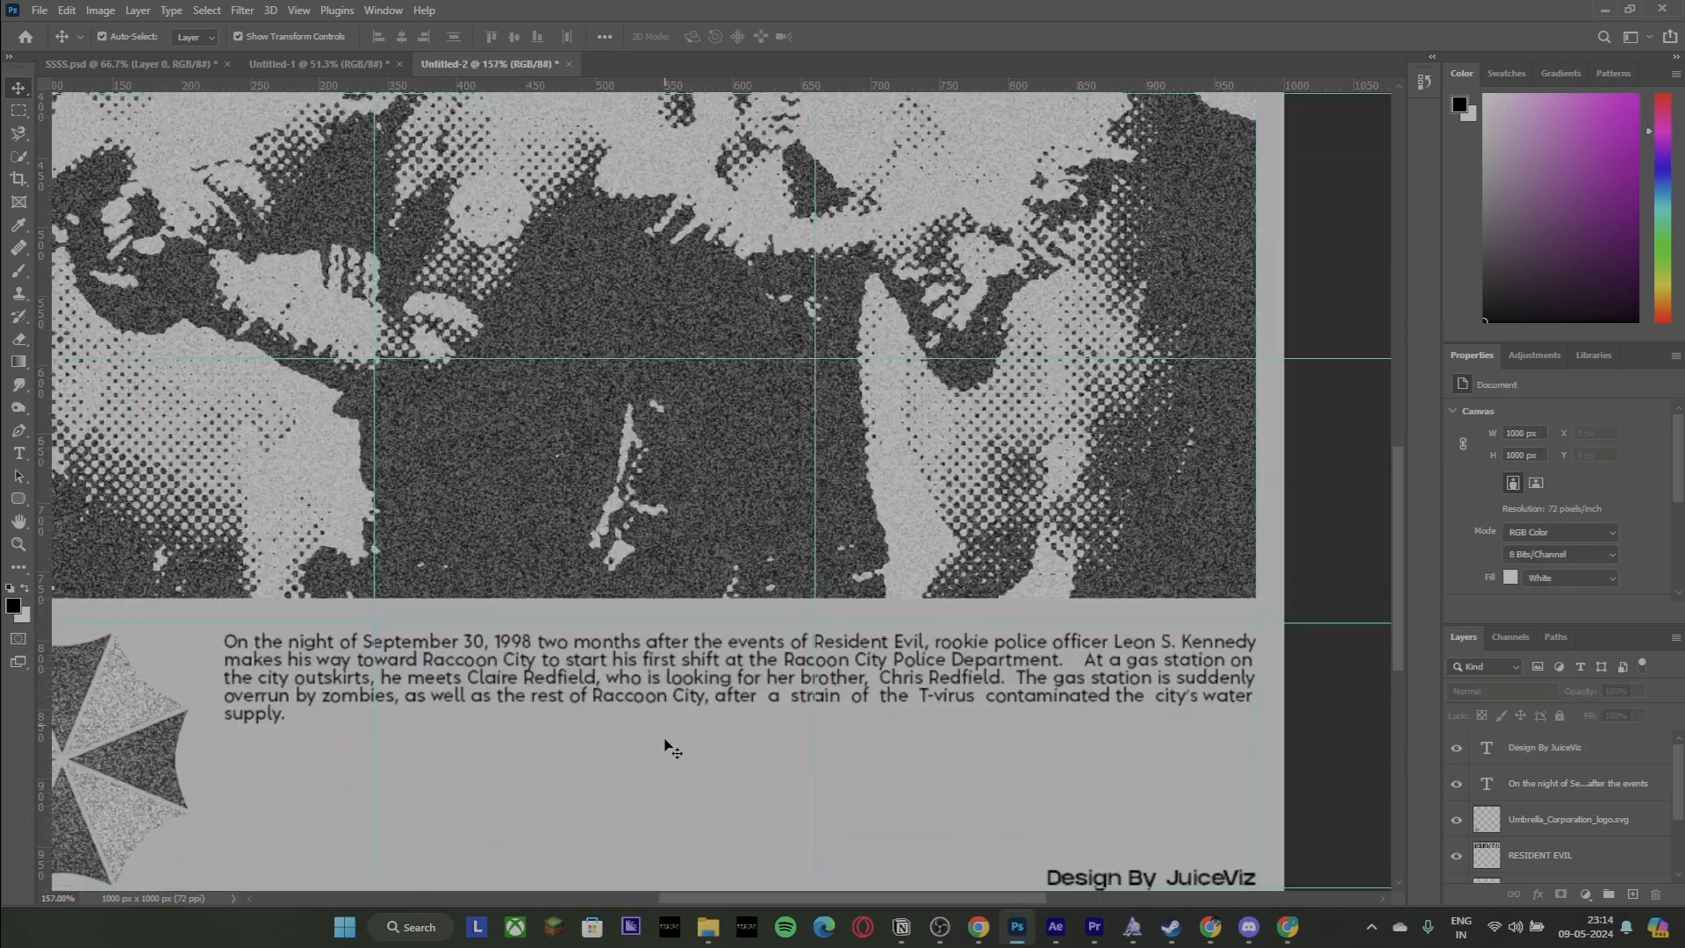
Enlarge the credit text to about 117%, keeping its right edge on the right margin guide.
scroll(664, 745, down, 7)
scroll(830, 790, up, 8)
click(1150, 776)
drag(1072, 755, 1032, 746)
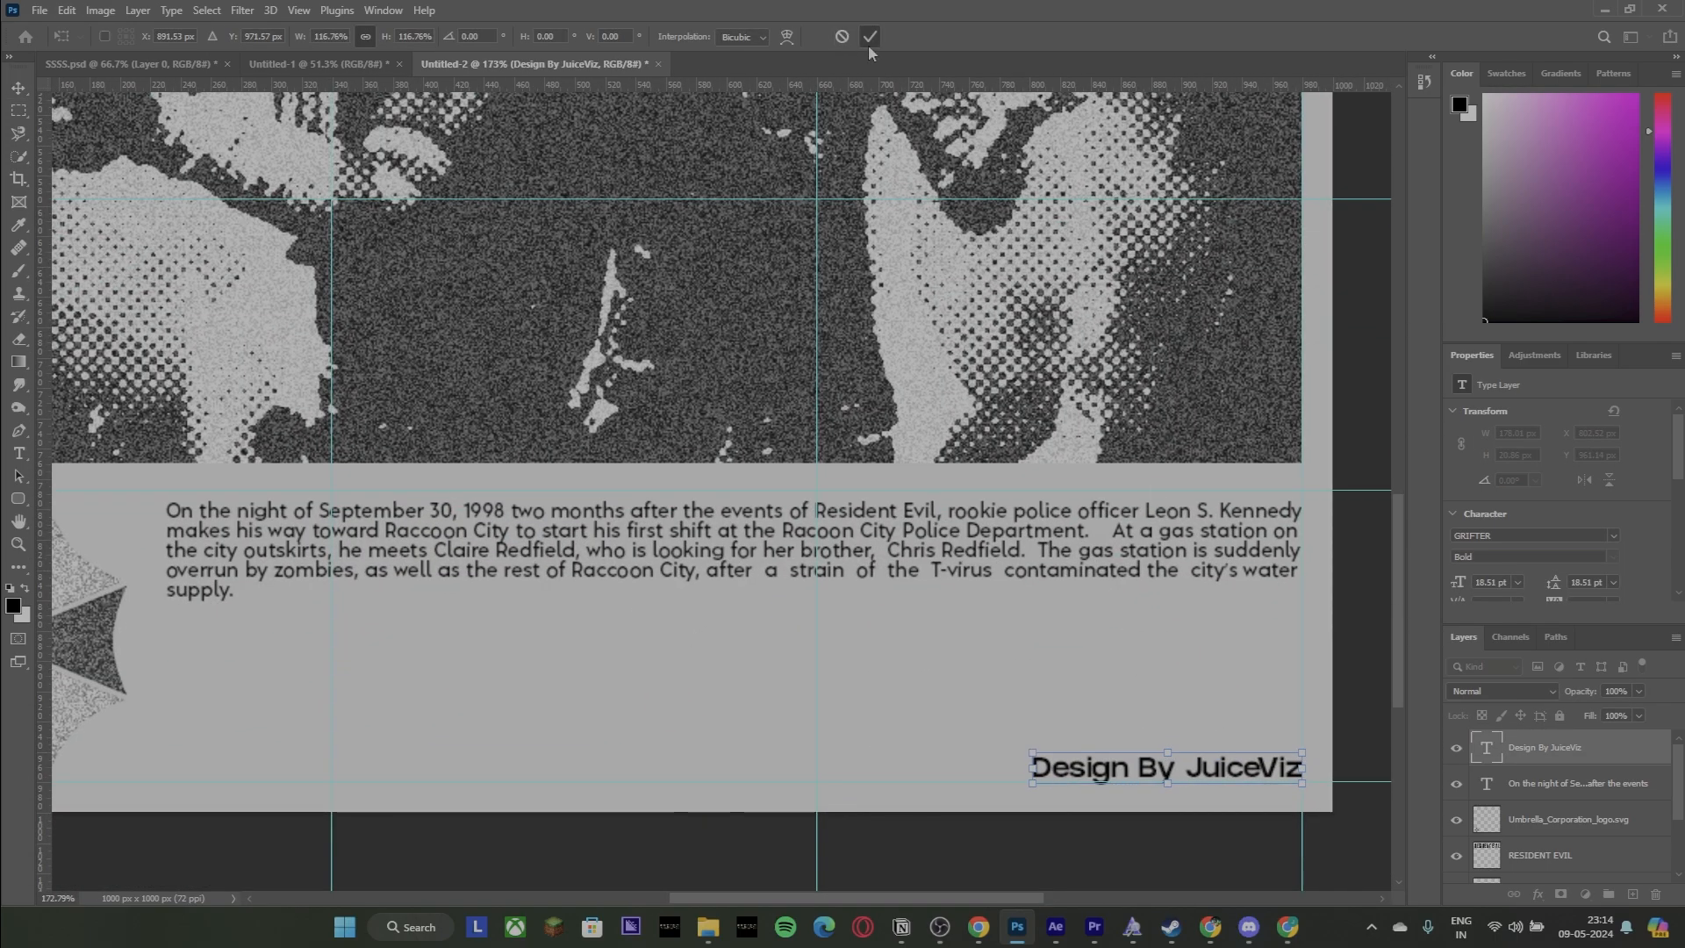
click(869, 37)
click(1215, 702)
Duplicate the credit text to below the story paragraph's left edge and change the copy to "Racoon City".
drag(1231, 770, 263, 759)
double_click(268, 758)
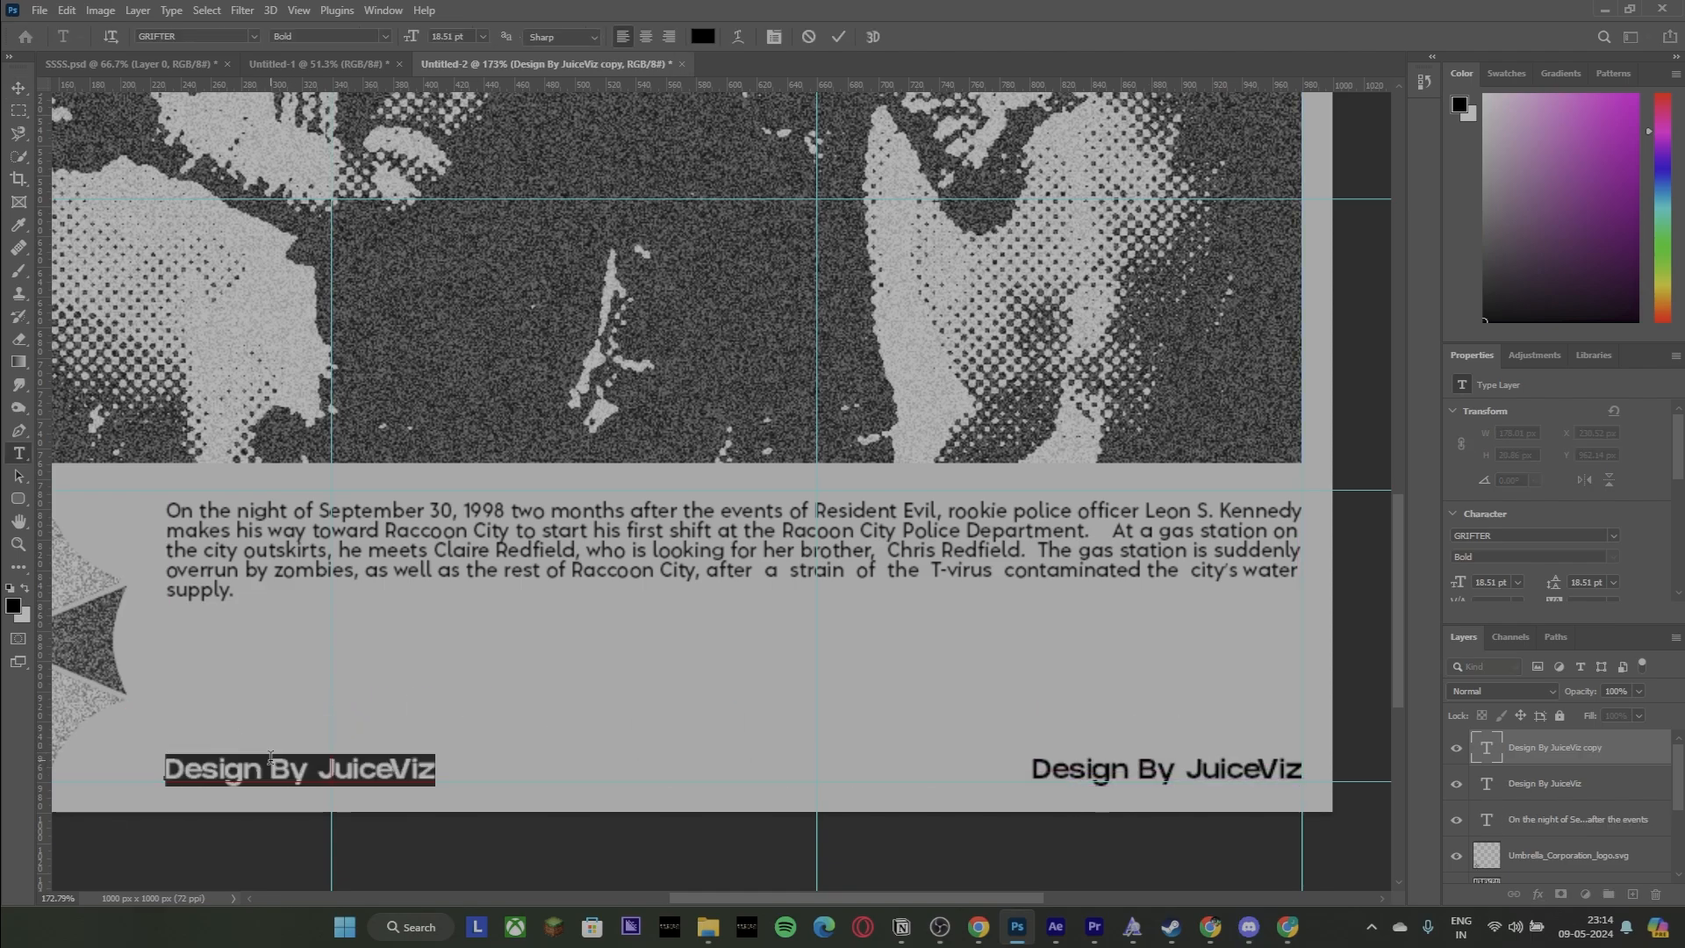
key(BackSpace)
text(.)
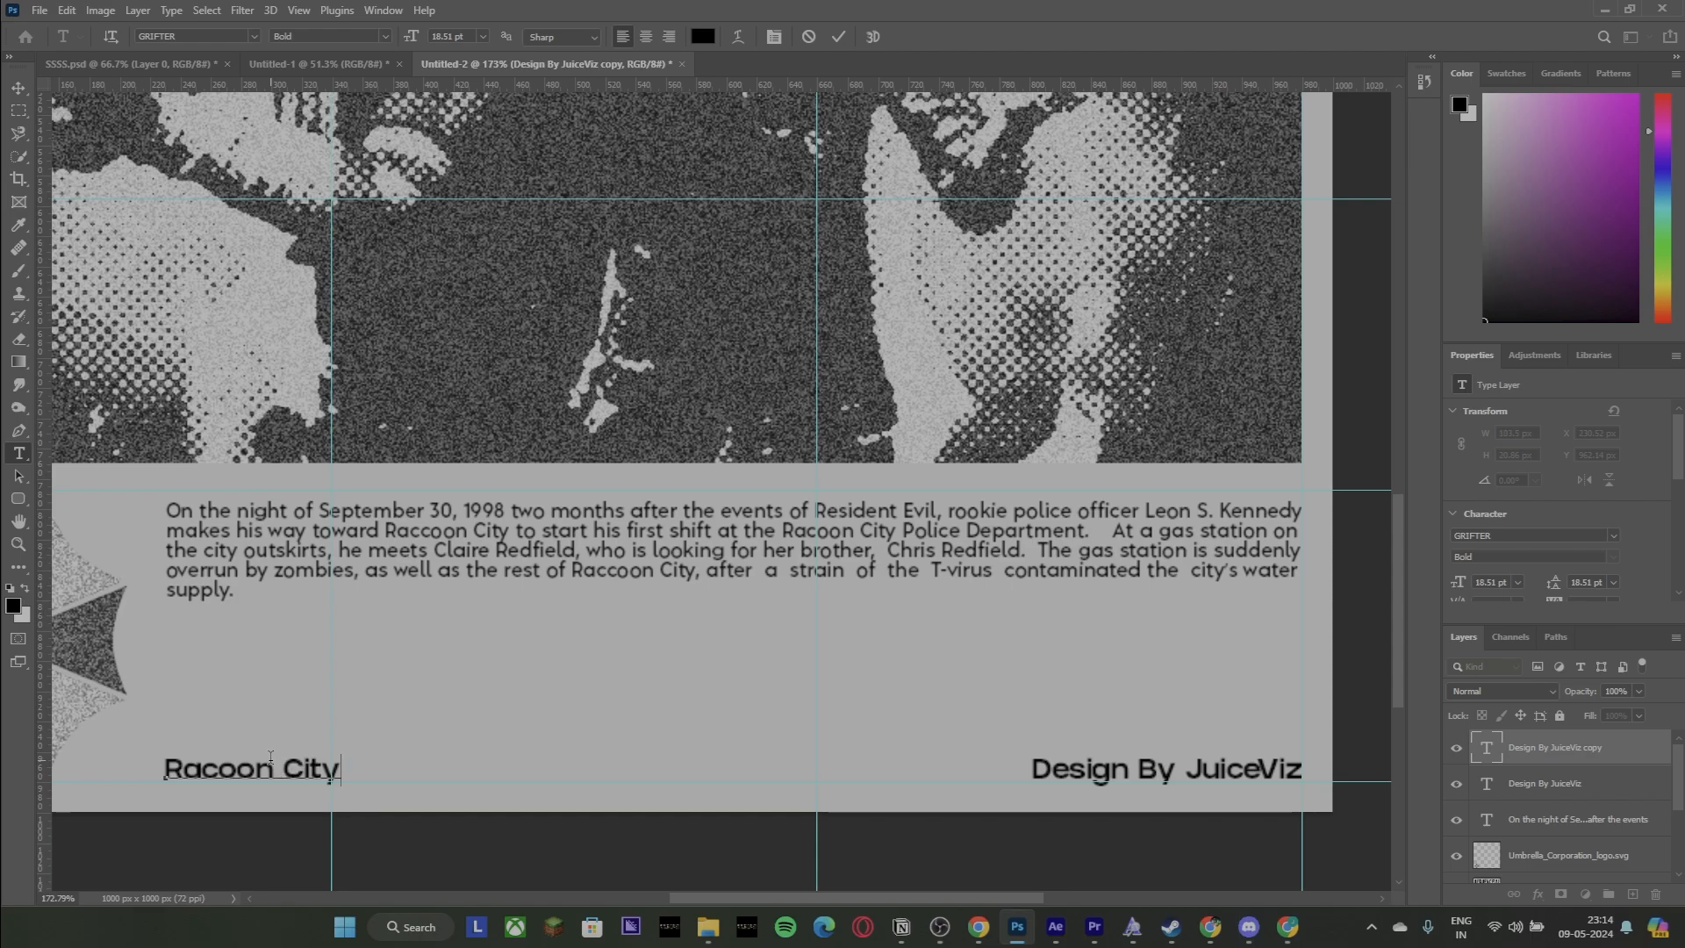
click(18, 88)
click(304, 760)
click(309, 769)
click(459, 737)
scroll(475, 738, down, 7)
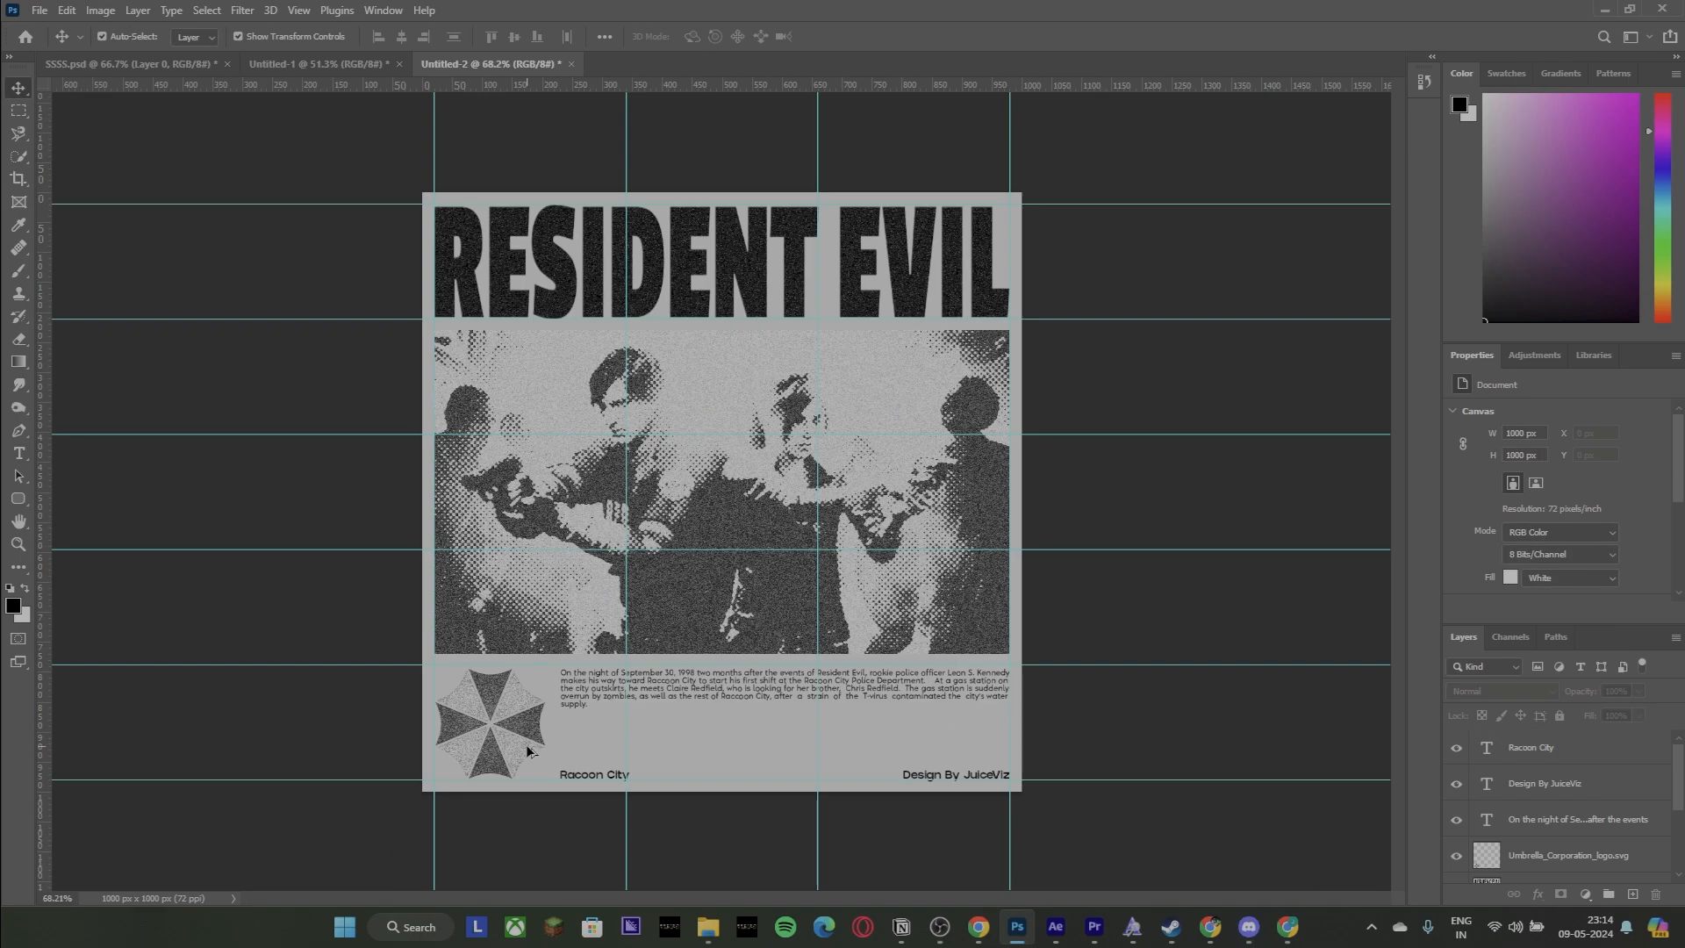
Duplicate the "Racoon City" label to its right along the poster's bottom and change the copy to "Leon S Kennedy".
scroll(614, 746, up, 6)
scroll(606, 763, up, 2)
click(545, 788)
drag(569, 790, 834, 801)
double_click(832, 794)
text(Lei)
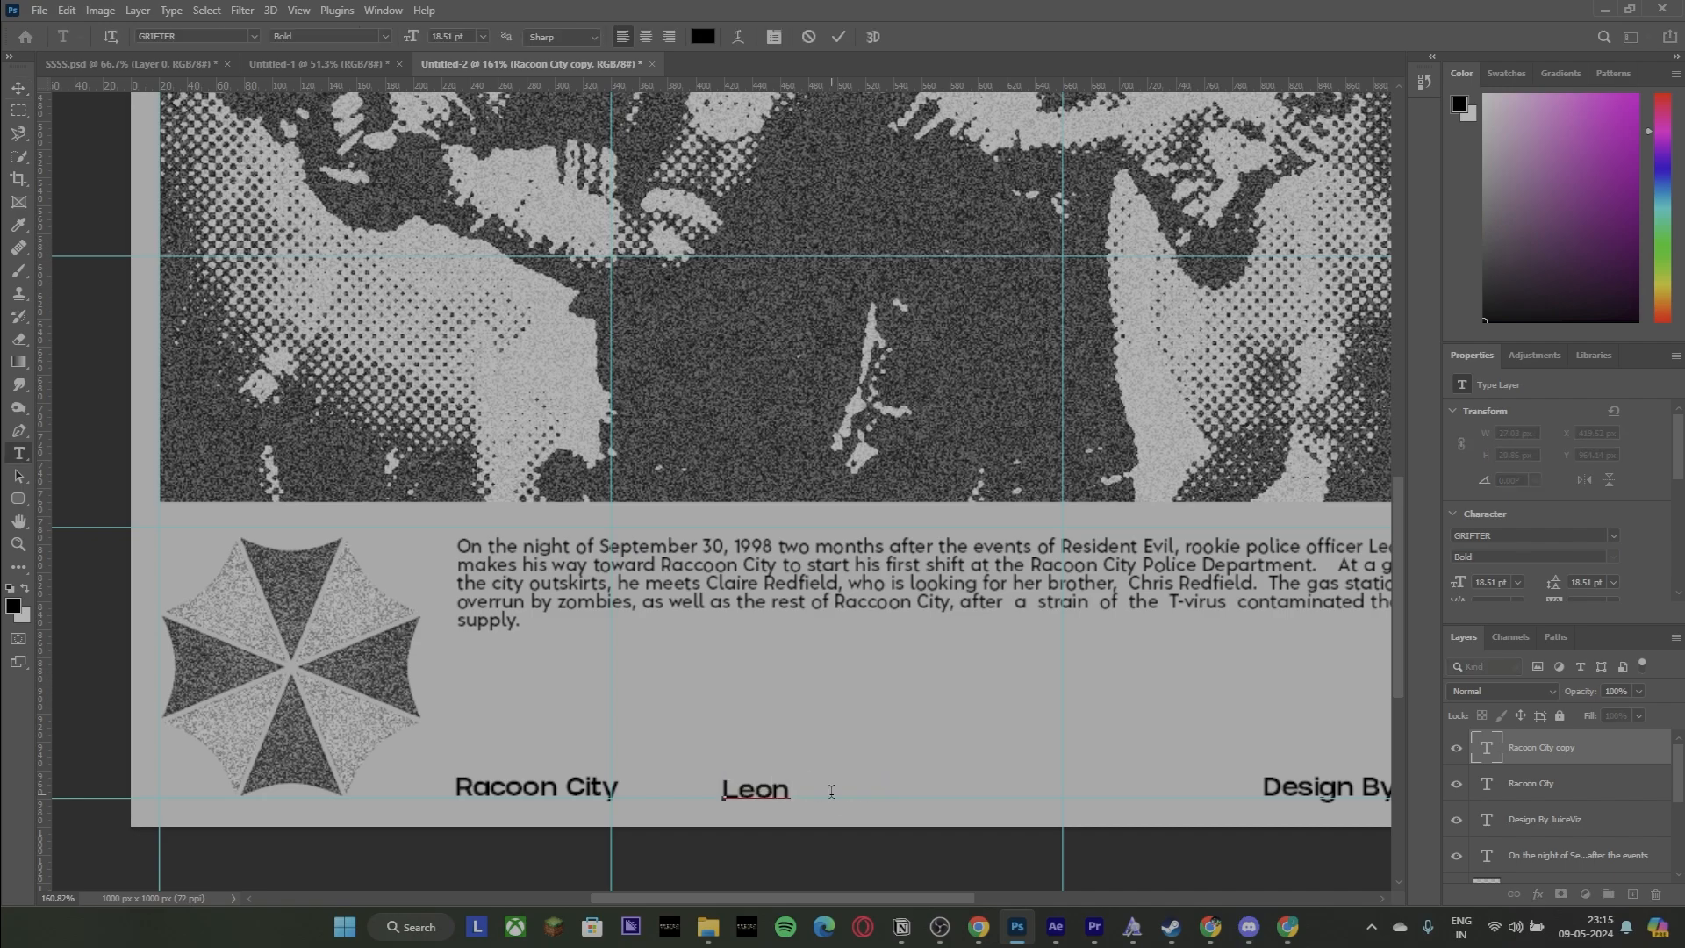
click(20, 86)
scroll(856, 504, down, 3)
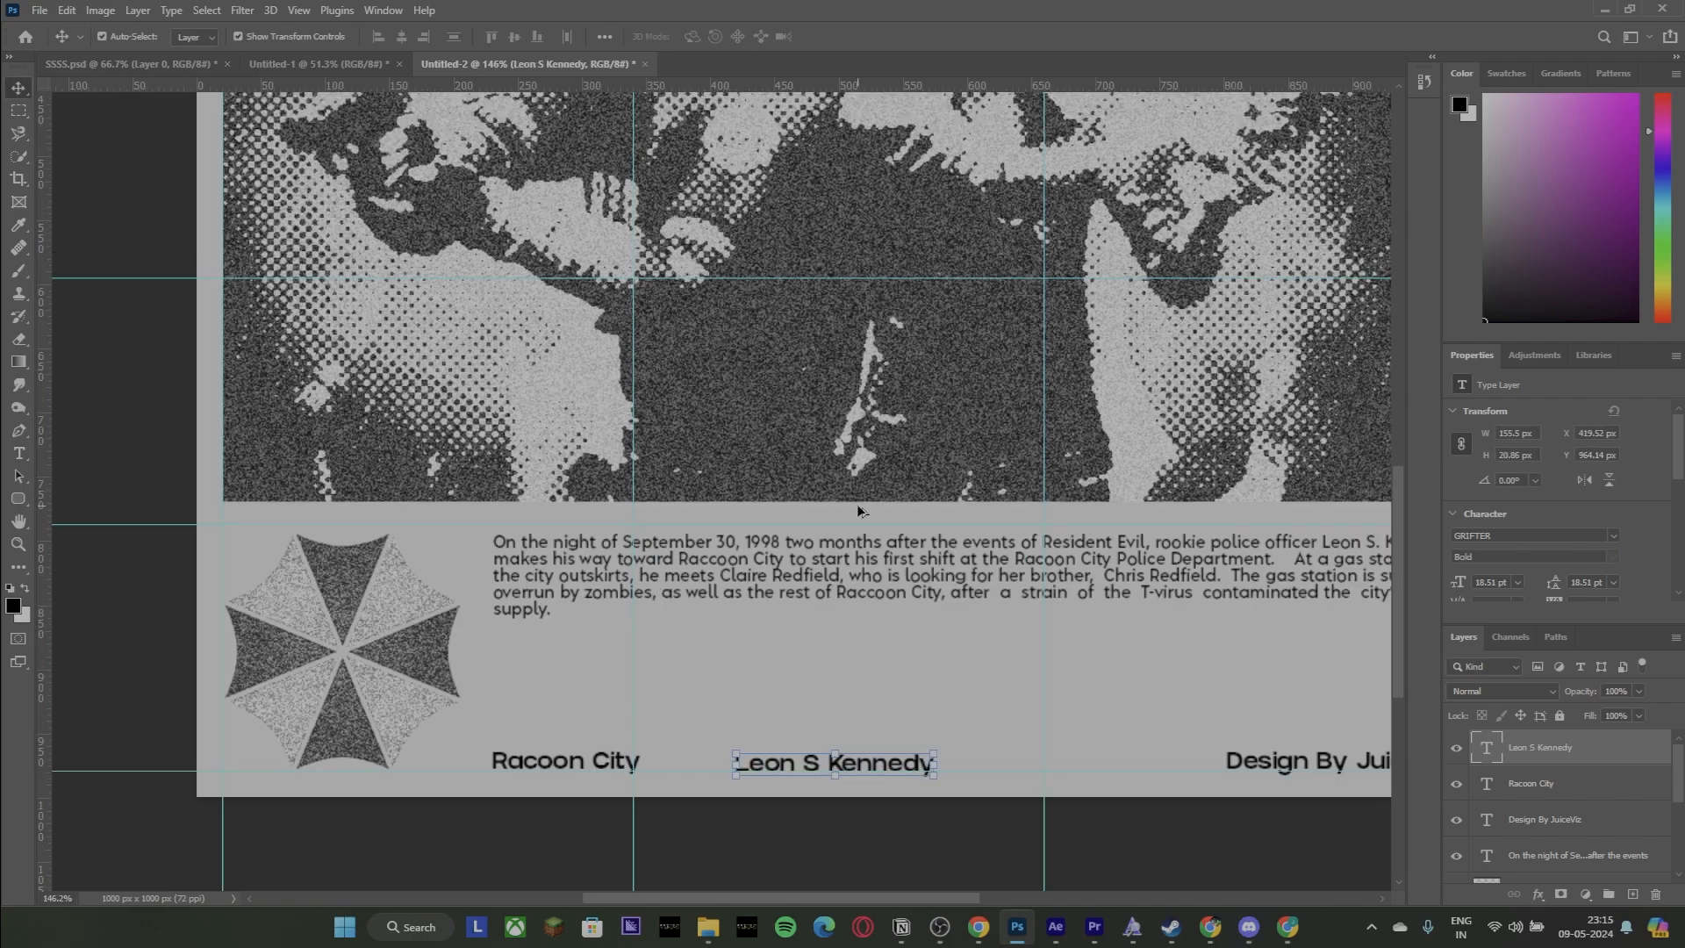
Correct the new label to "Leon S. Kennedy" and reposition it between "Racoon City" and the design credit.
double_click(826, 717)
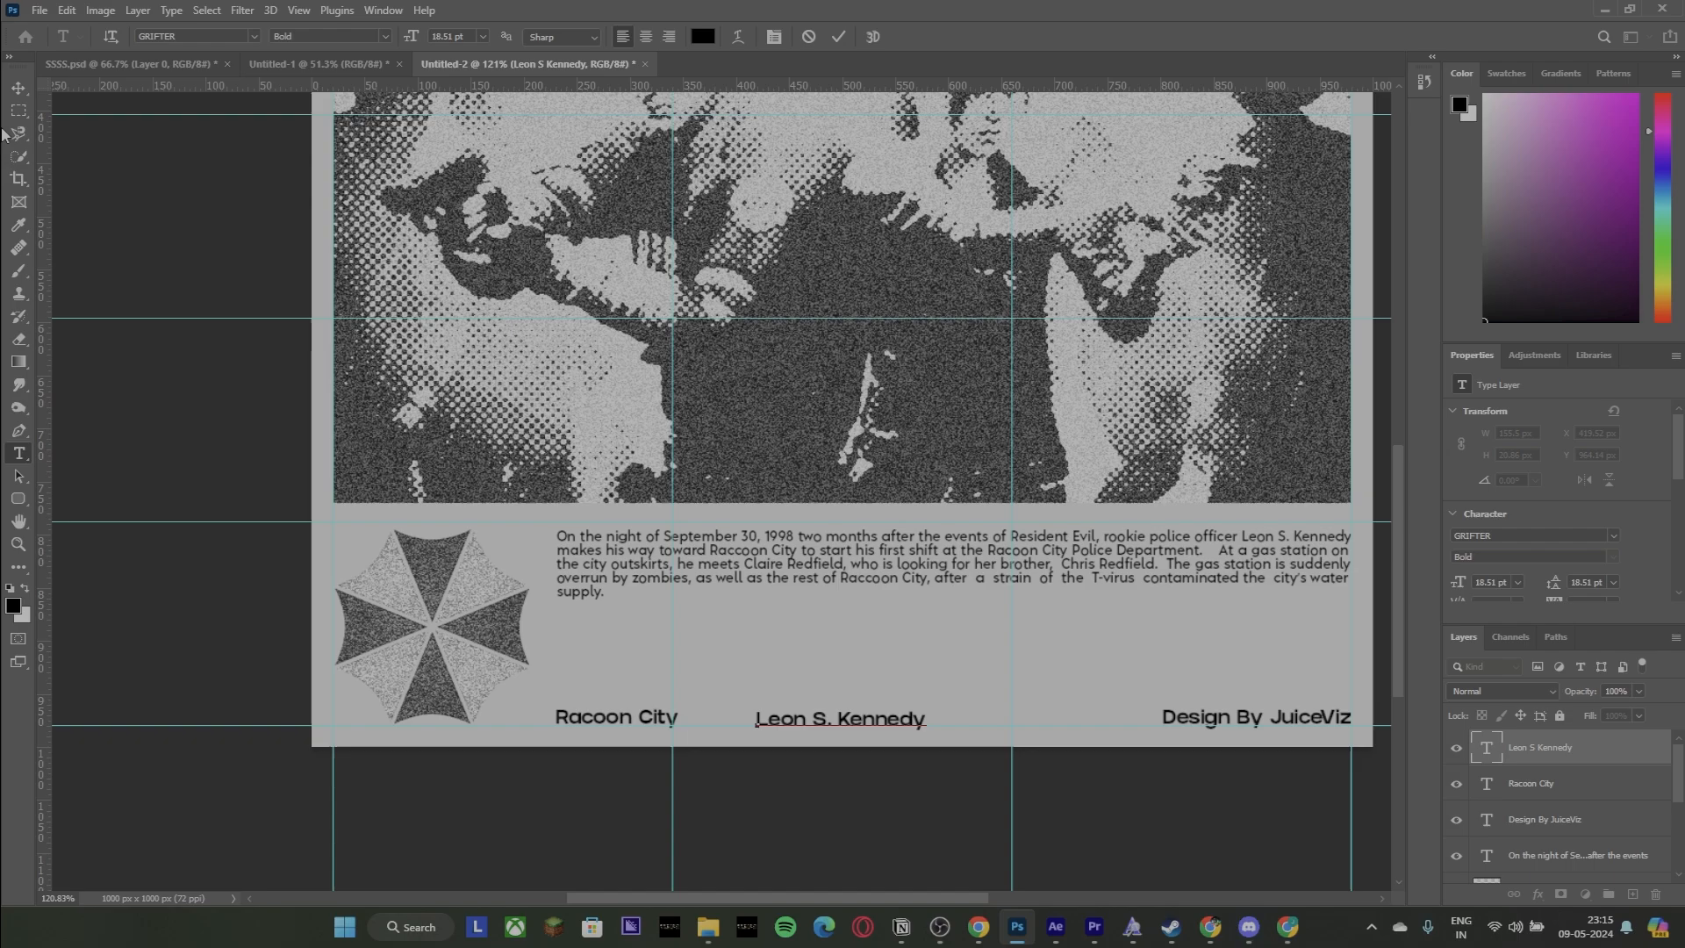
click(17, 88)
drag(878, 717, 993, 716)
click(1104, 791)
scroll(1104, 791, down, 4)
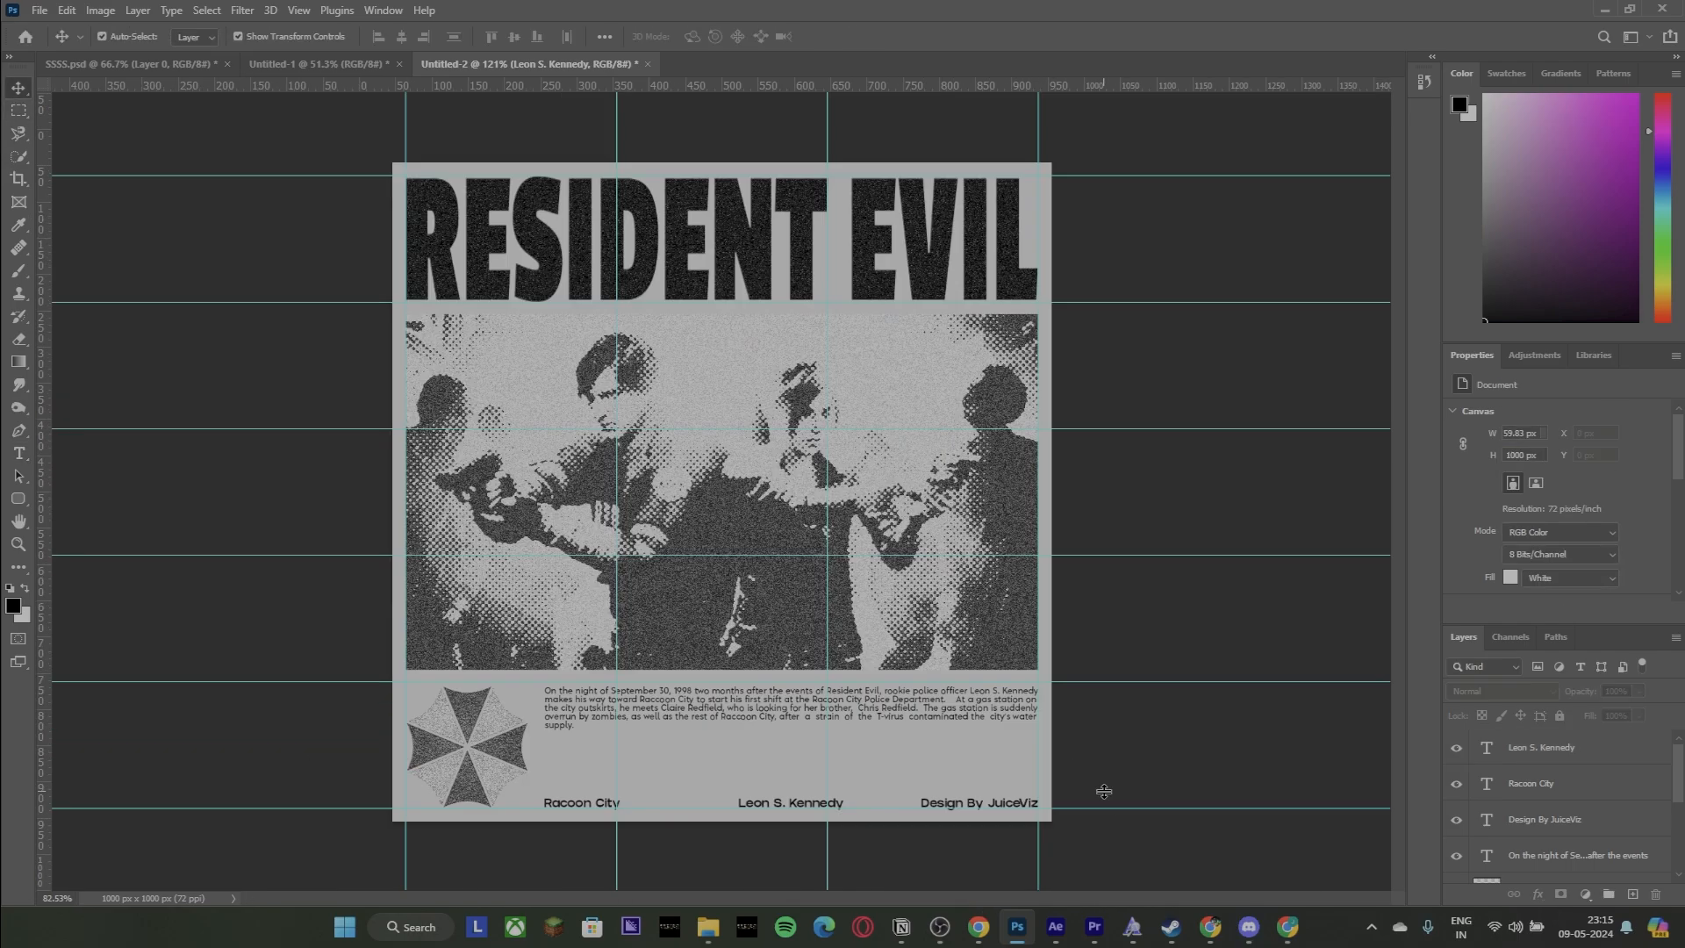
scroll(1104, 792, down, 3)
Duplicate the "Leon S. Kennedy" label to its right, change the copy to "Claire Redfield" and place it level with the other labels.
scroll(828, 812, up, 10)
drag(828, 802, 915, 795)
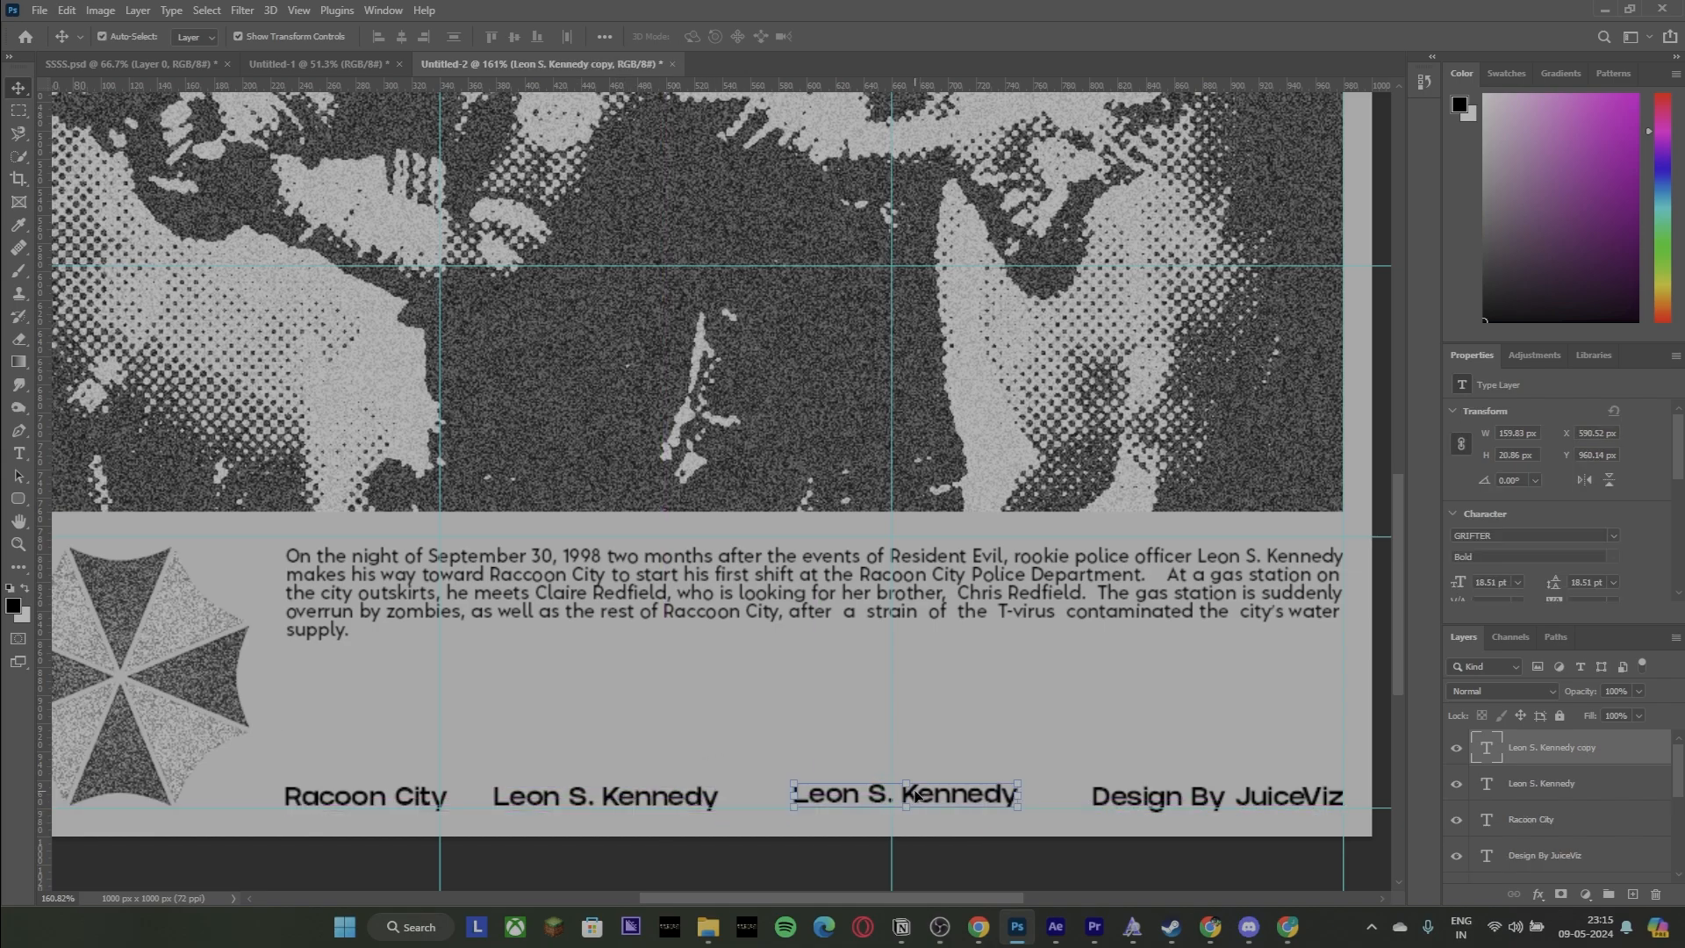
double_click(915, 793)
text(C)
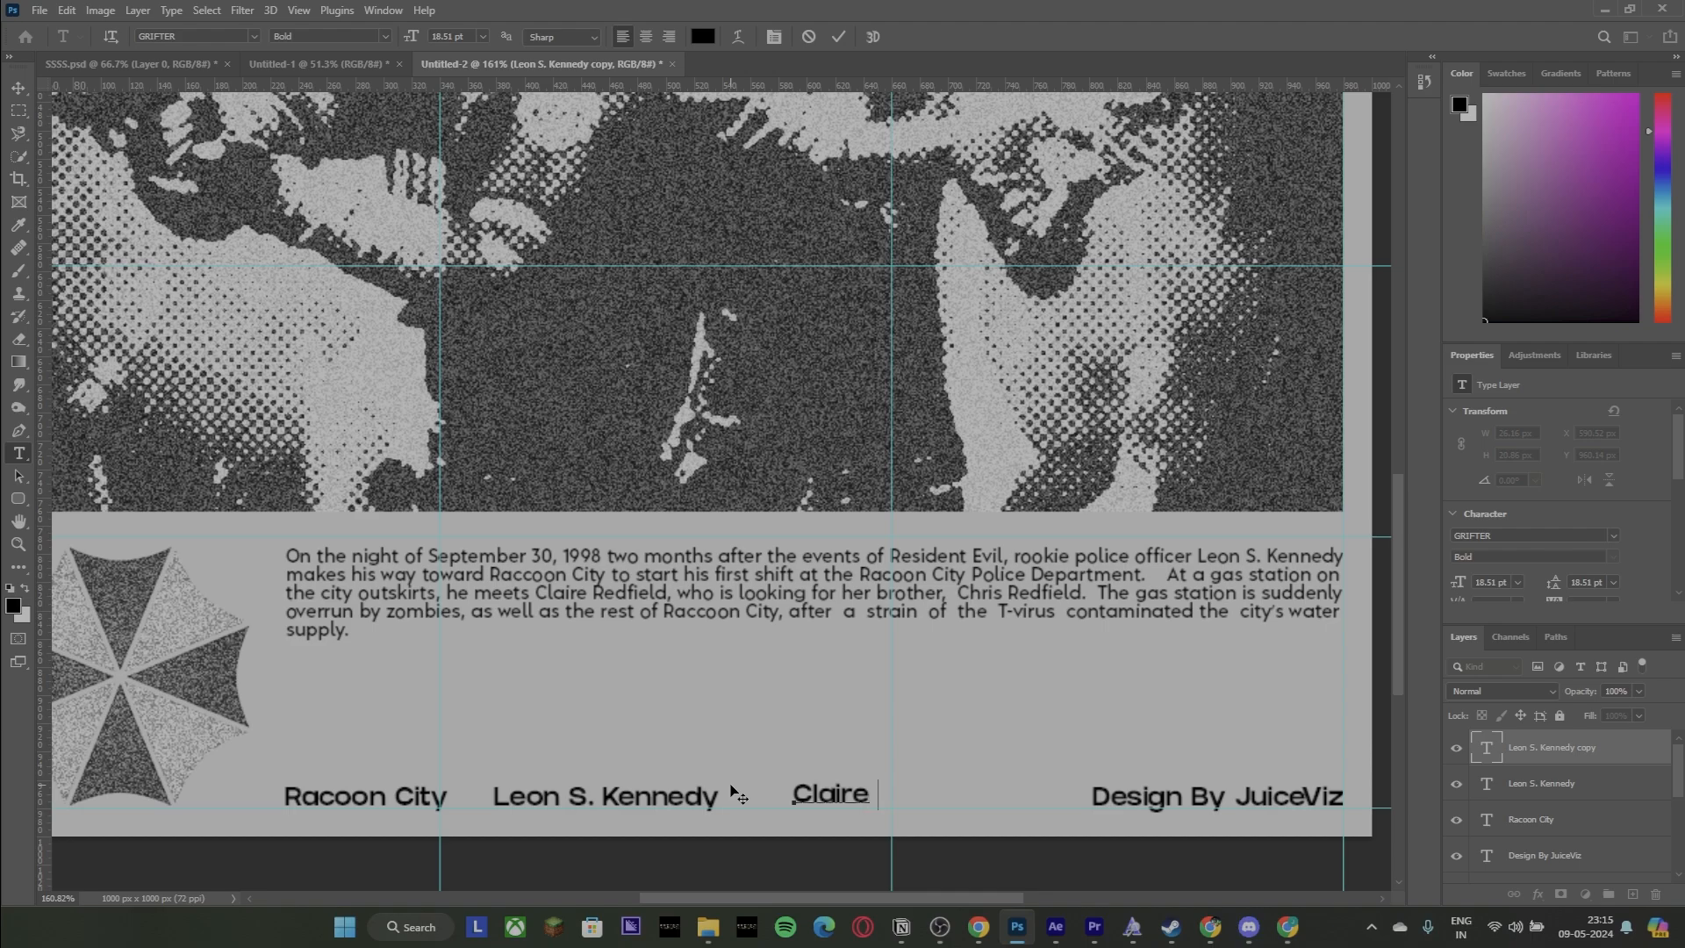
text(laire Redfield)
click(17, 88)
drag(913, 798, 931, 801)
scroll(927, 790, down, 9)
click(920, 764)
scroll(816, 771, down, 1)
Create a guide layout with 18 columns, 5 rows and 20 px margins on all sides.
scroll(702, 774, up, 9)
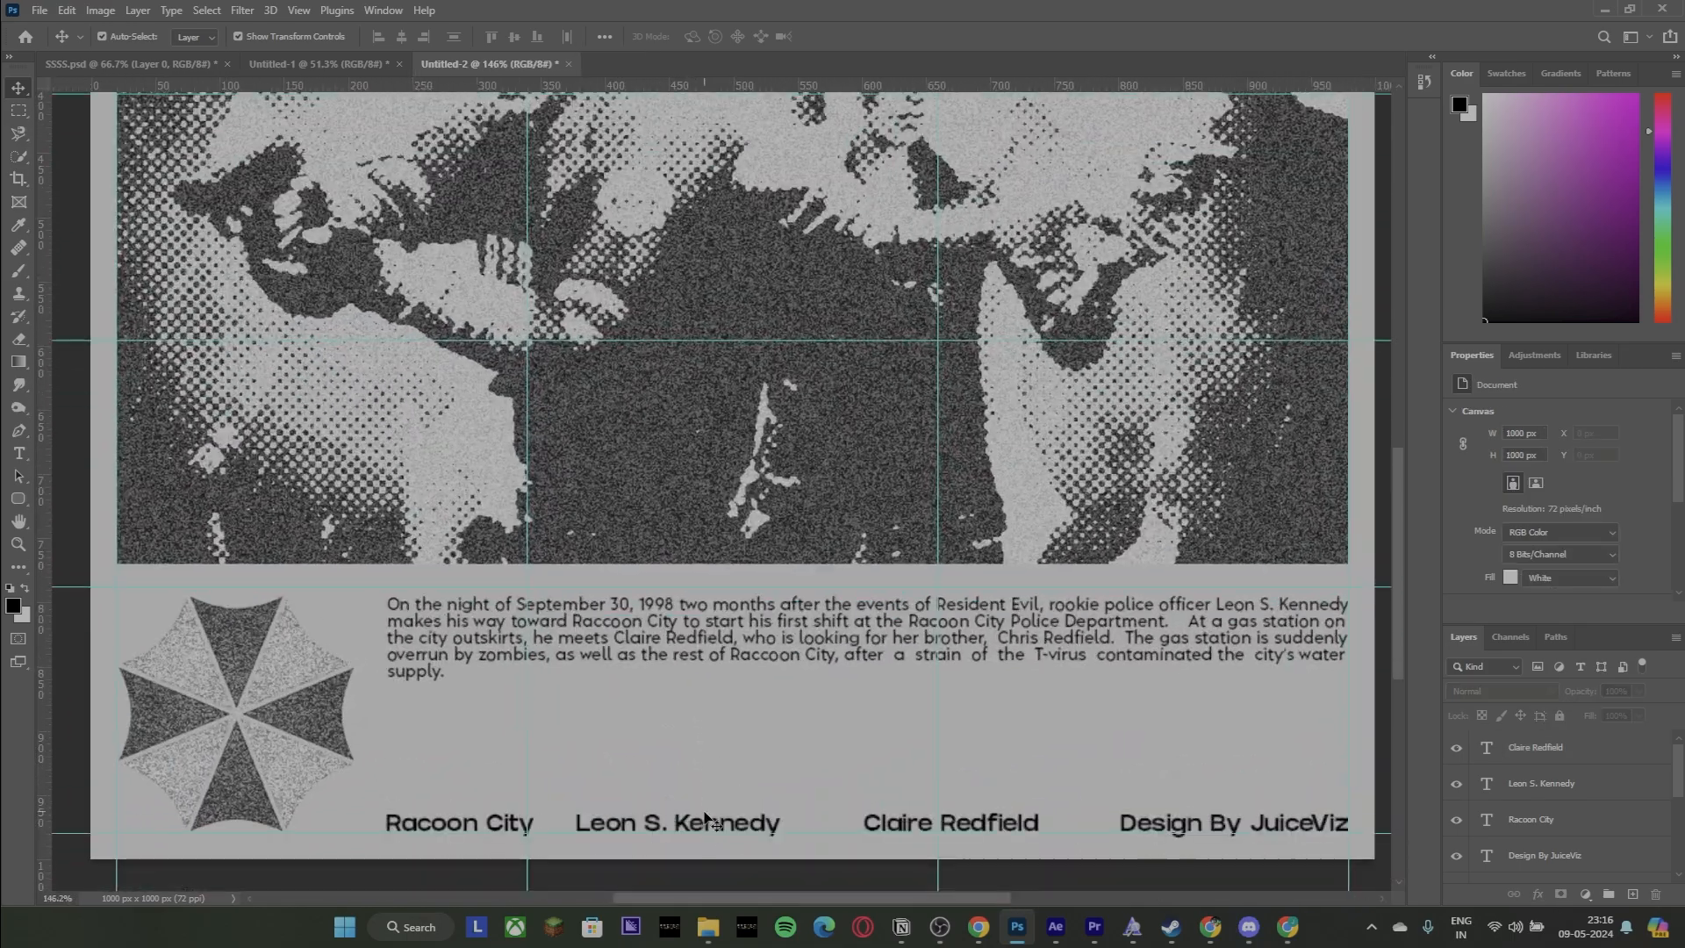
click(300, 10)
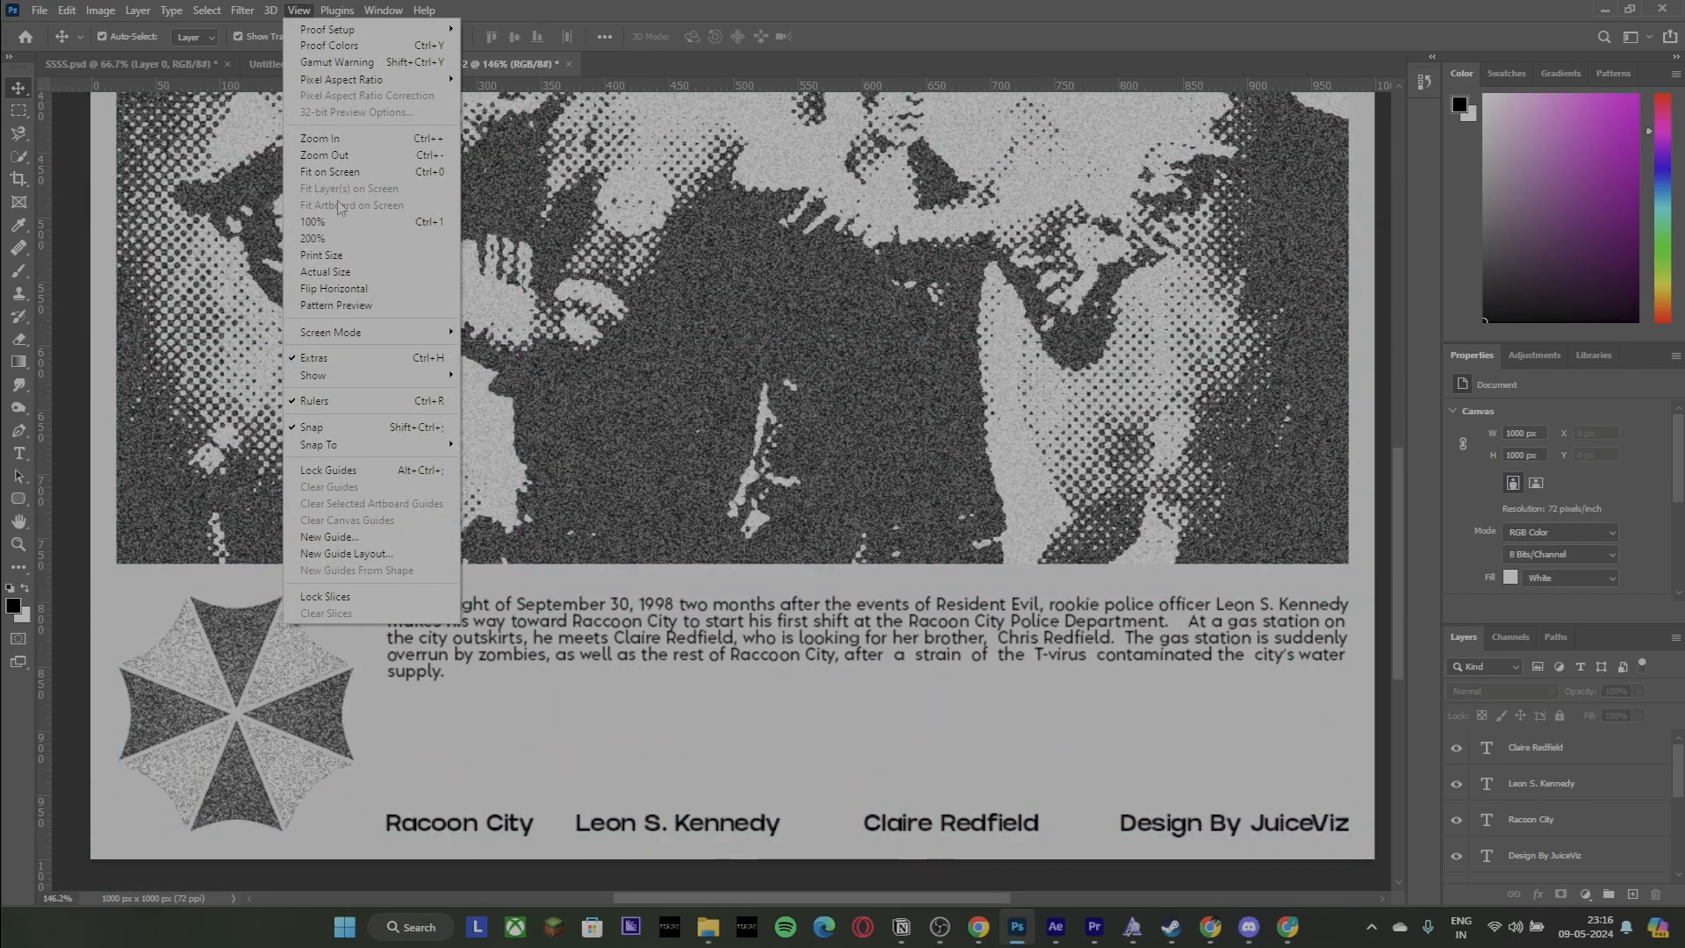
click(375, 554)
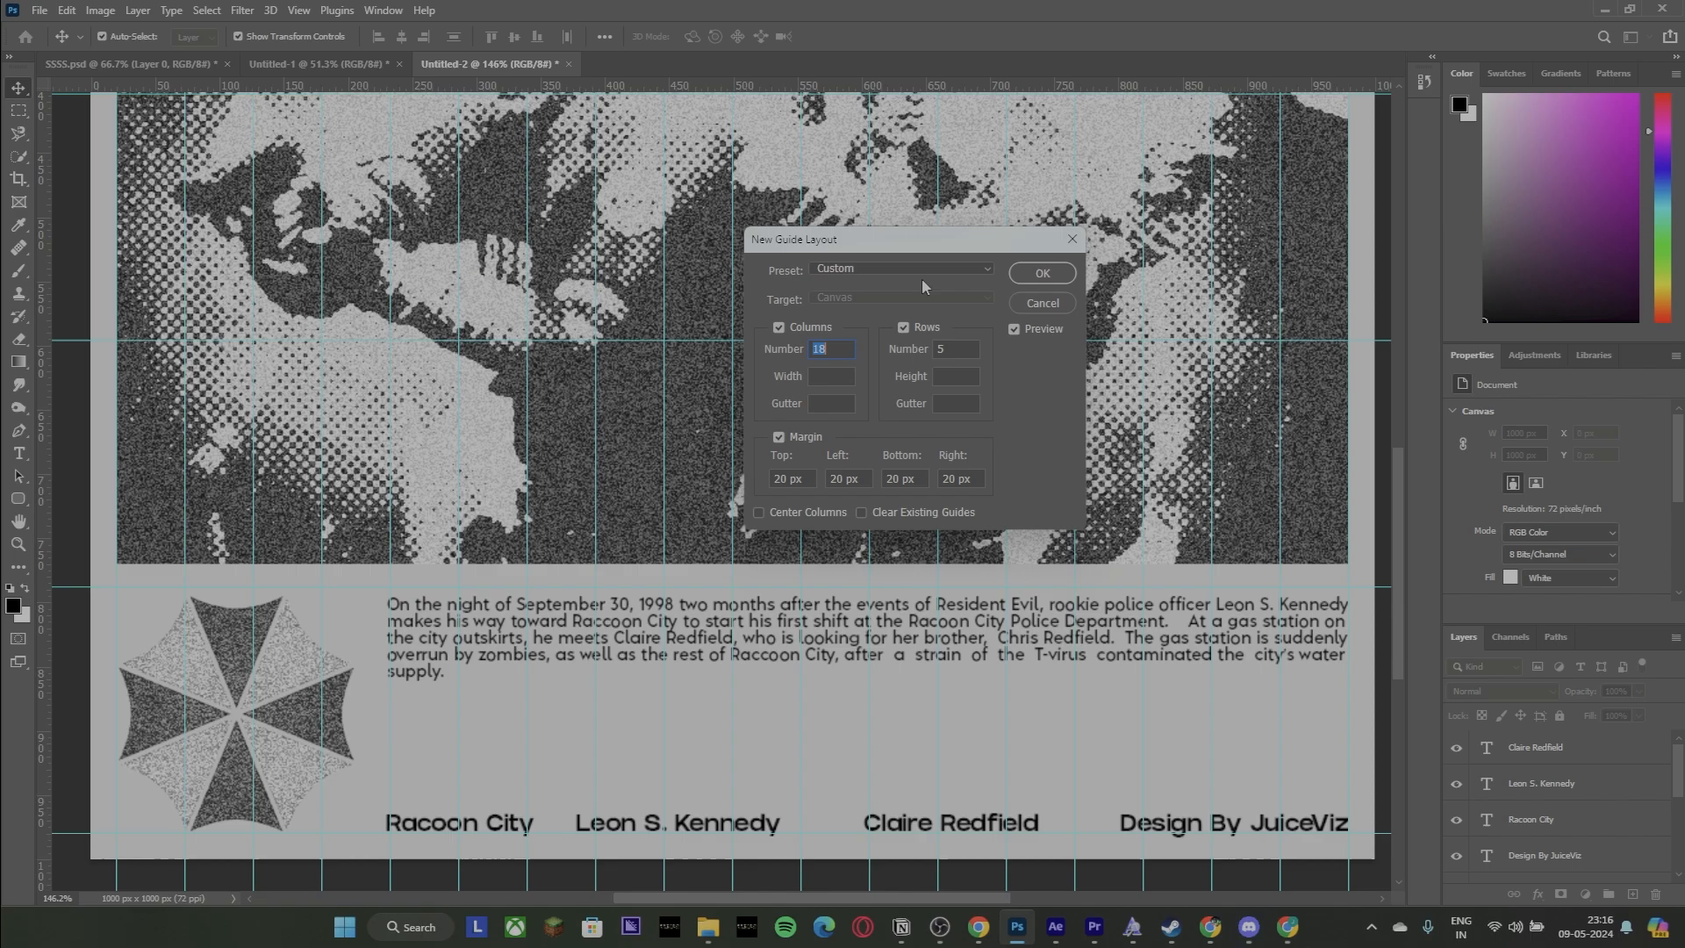
key(Return)
Space the "Racoon City", "Leon S. Kennedy" and "Claire Redfield" labels more evenly along the column guides, with "Racoon City" under the paragraph's left edge.
drag(413, 650, 434, 638)
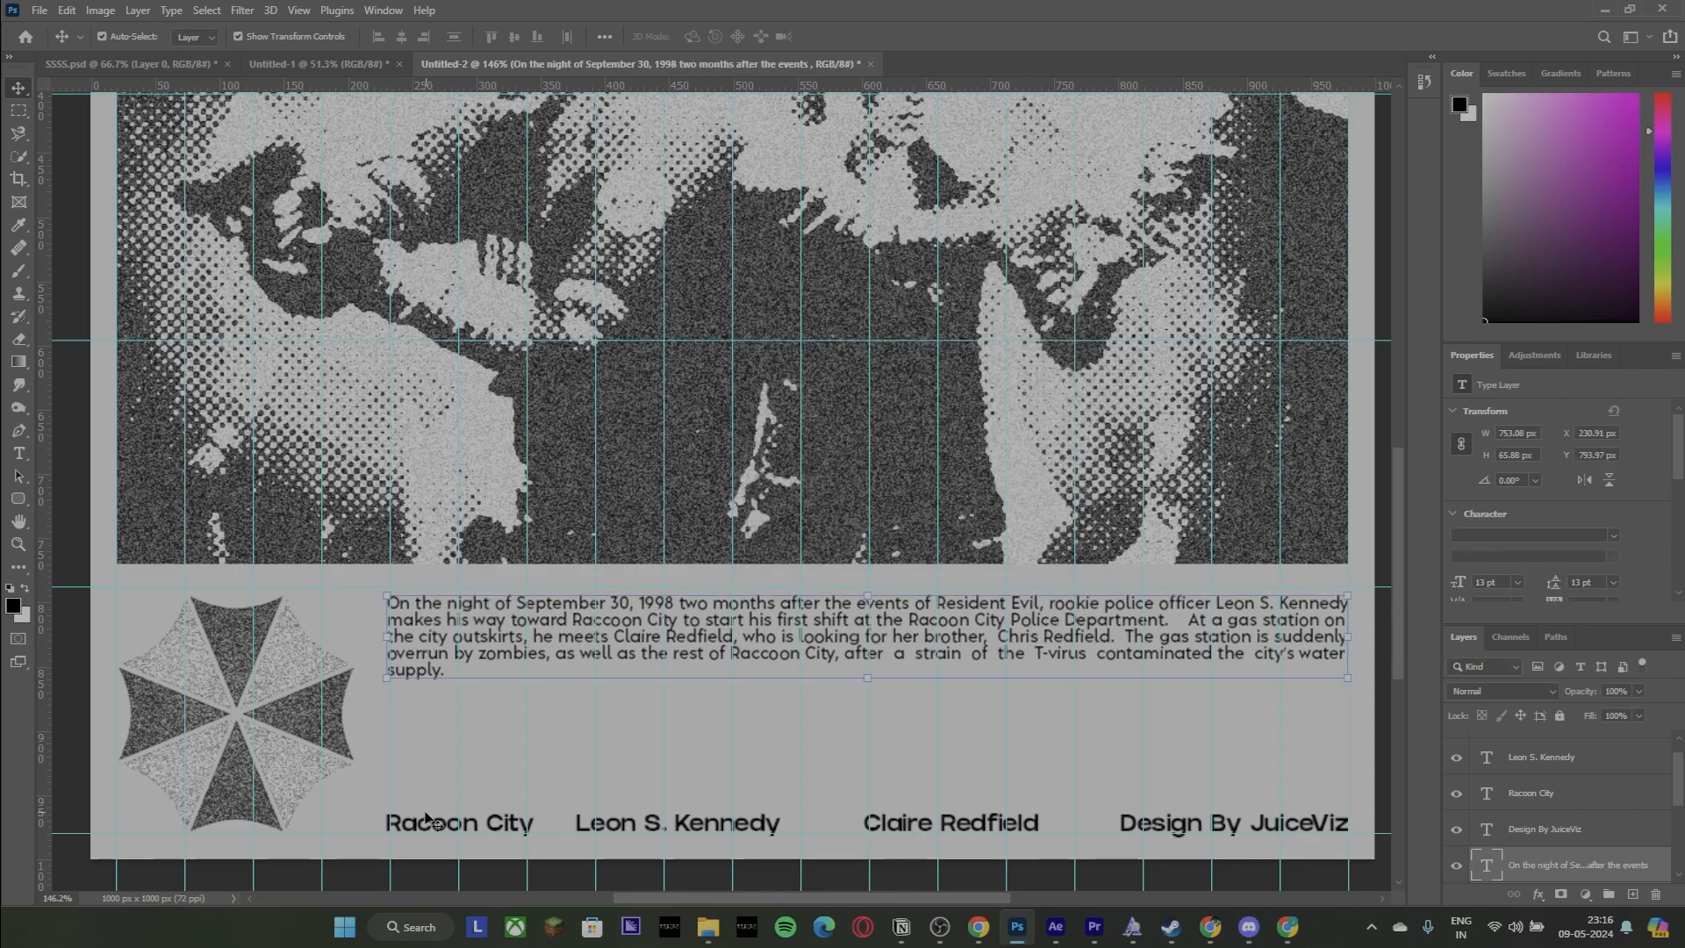
drag(426, 819, 429, 820)
click(630, 824)
drag(630, 829, 649, 829)
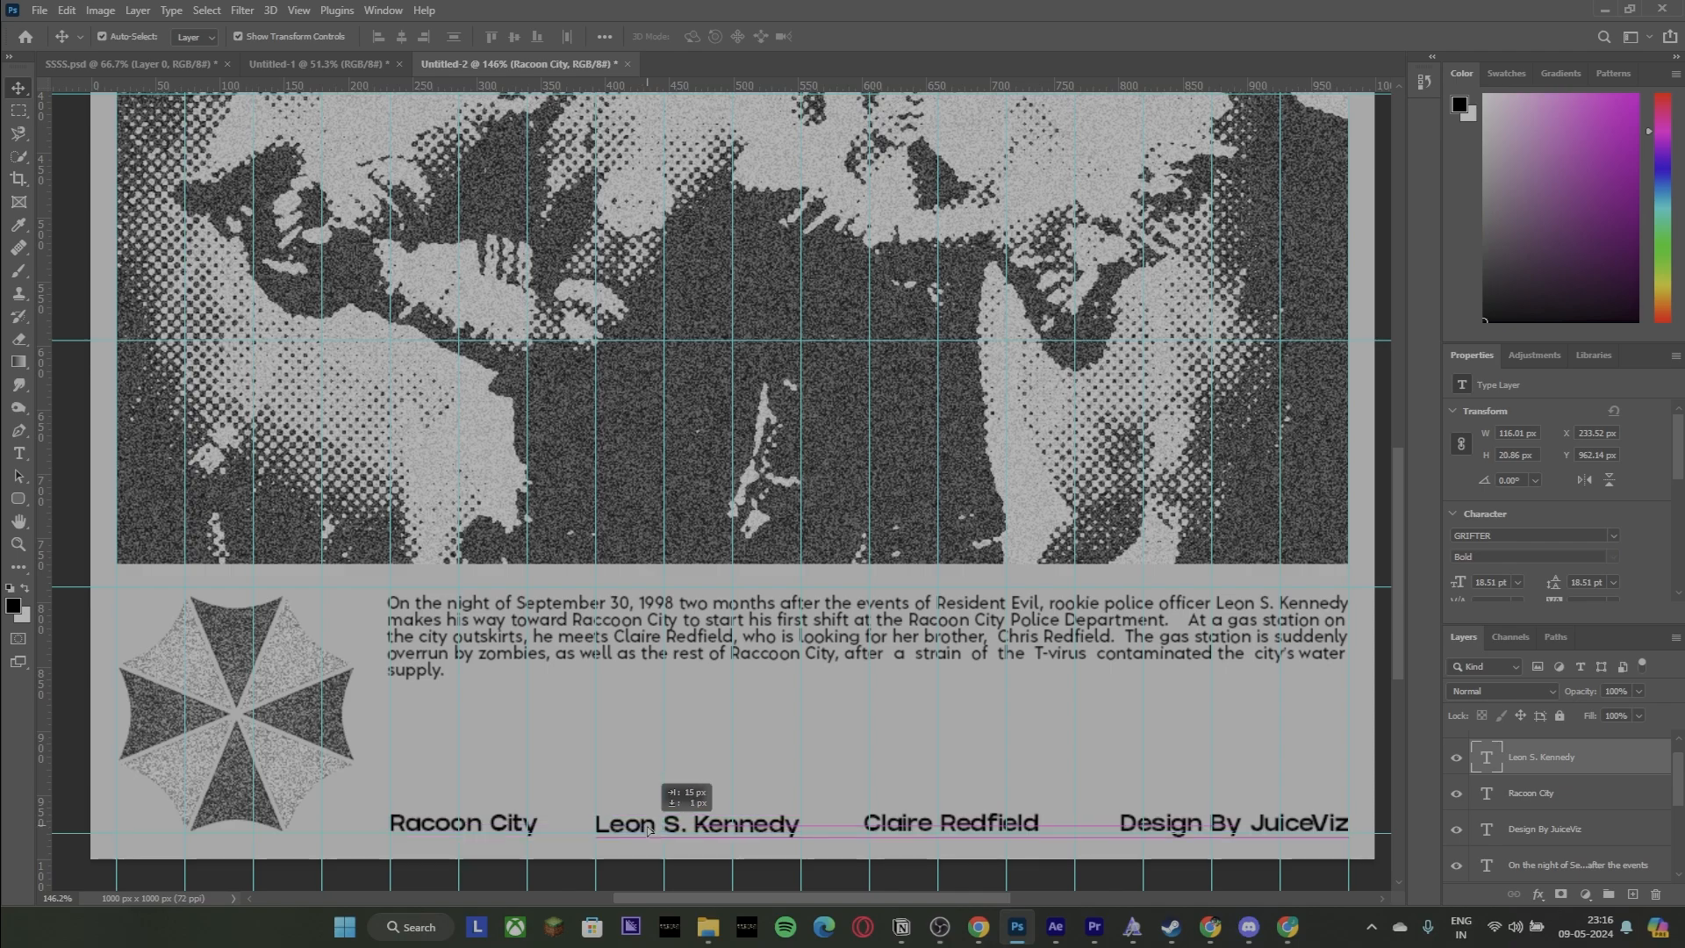
drag(1045, 825, 1062, 845)
drag(695, 834, 692, 837)
mouse_move(471, 820)
mouse_down()
mouse_move(449, 821)
mouse_move(501, 827)
mouse_up()
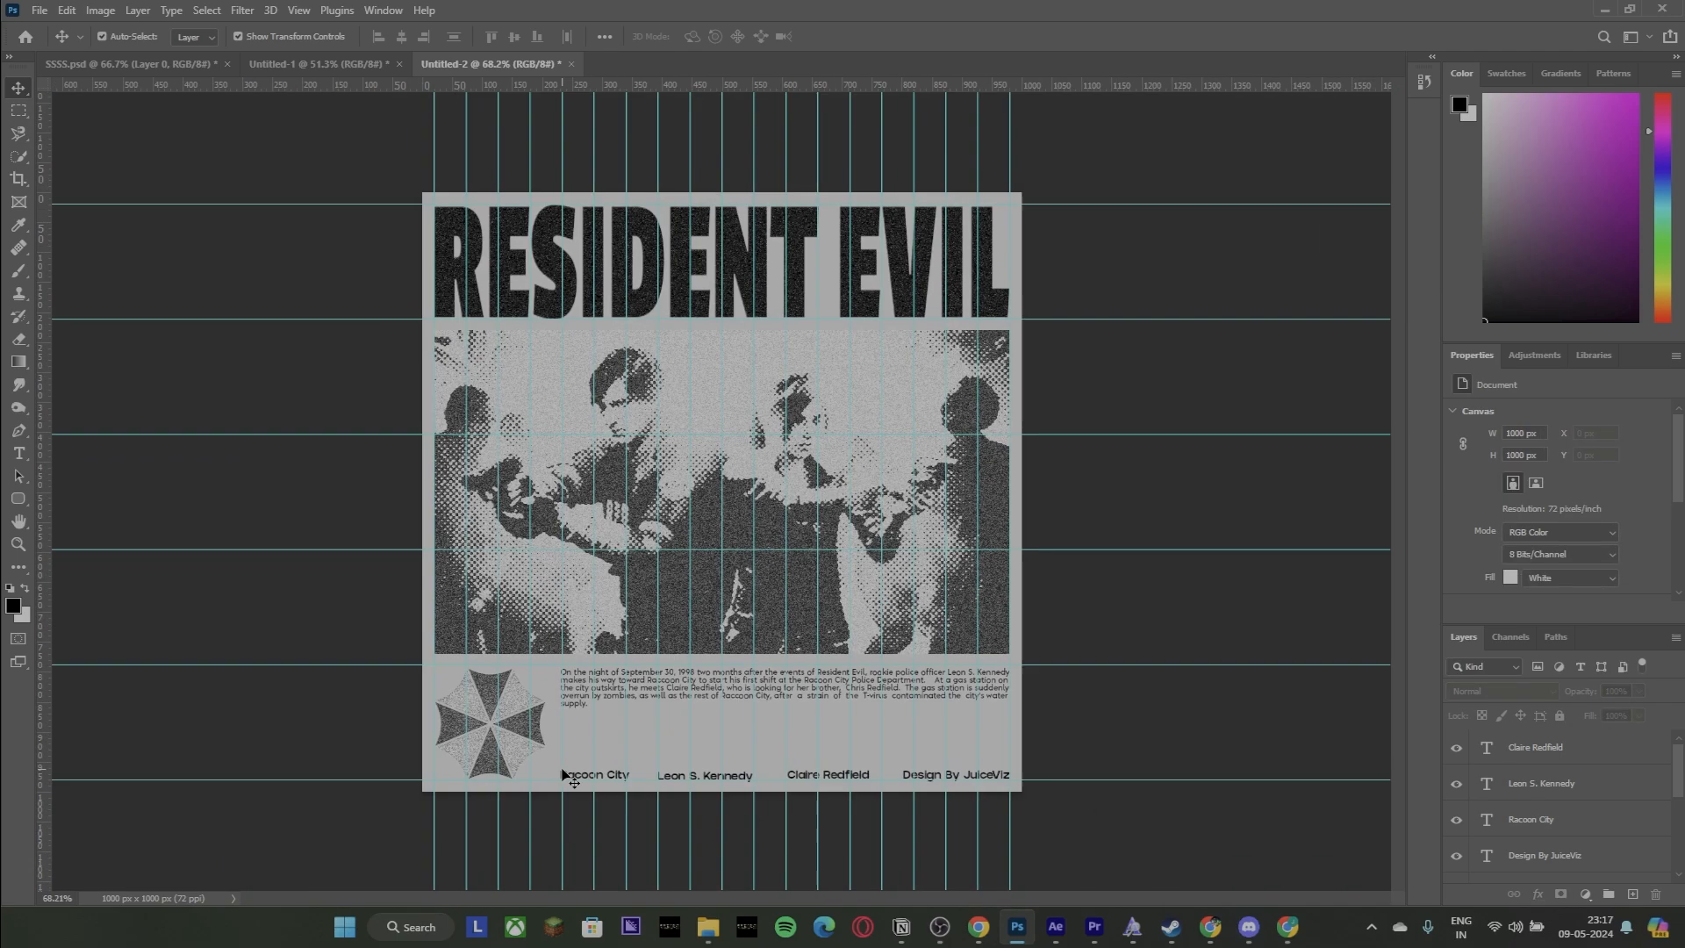
Clear all guides from the poster to check the label row.
scroll(564, 772, down, 3)
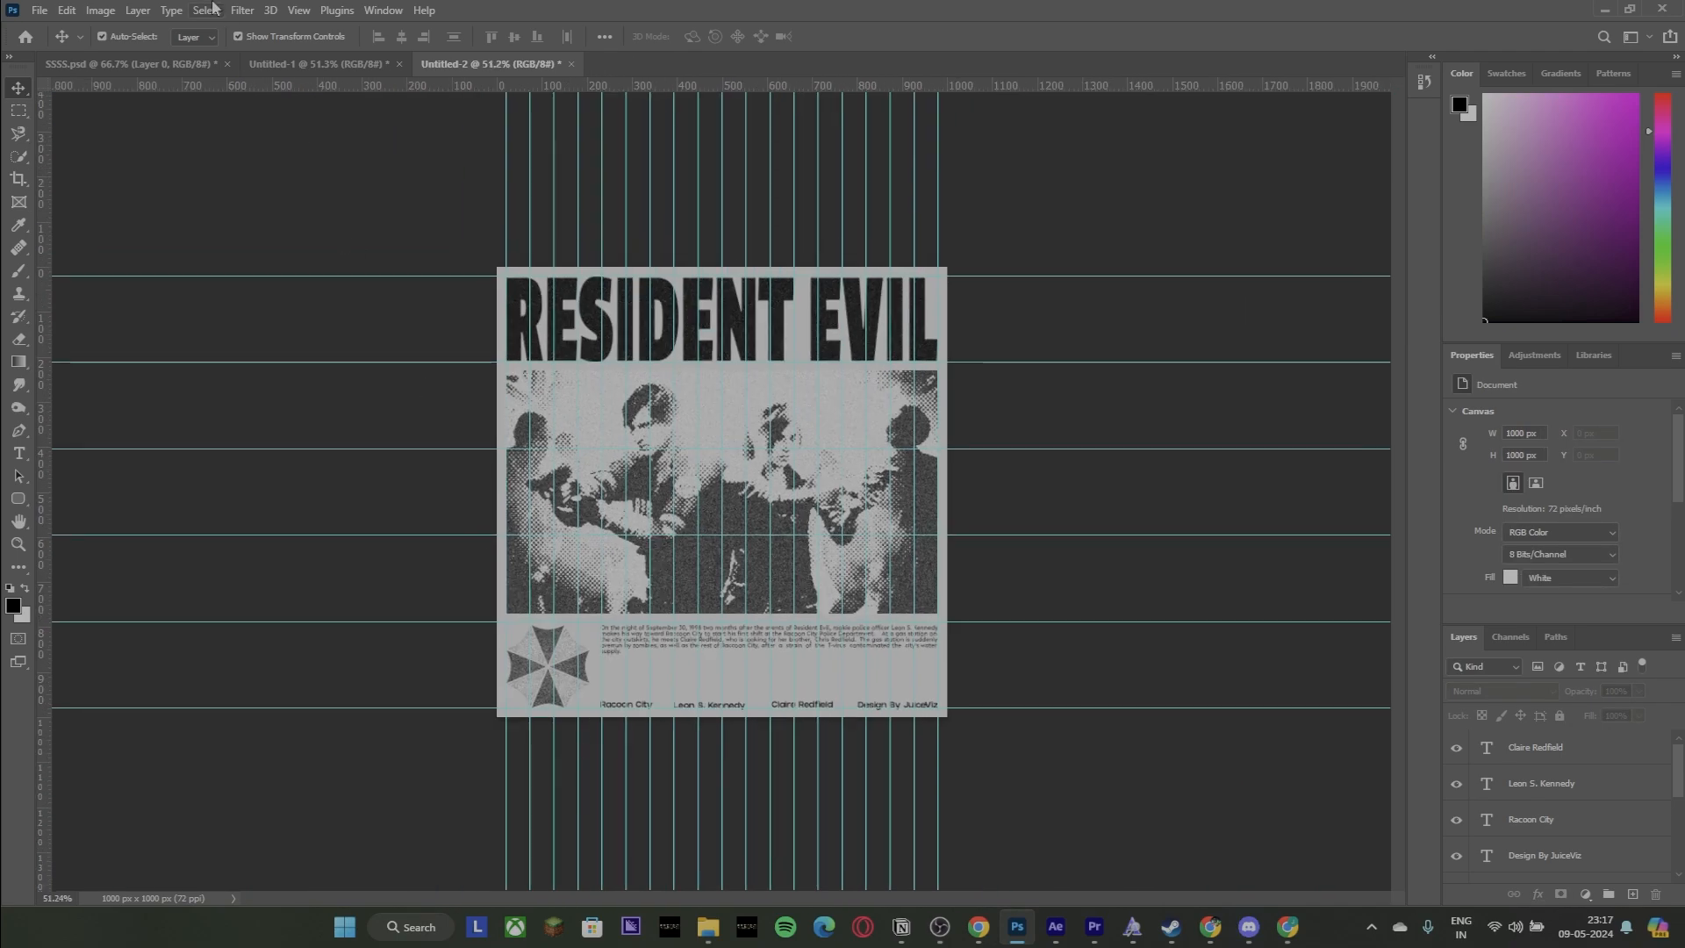
click(143, 10)
mouse_move(298, 10)
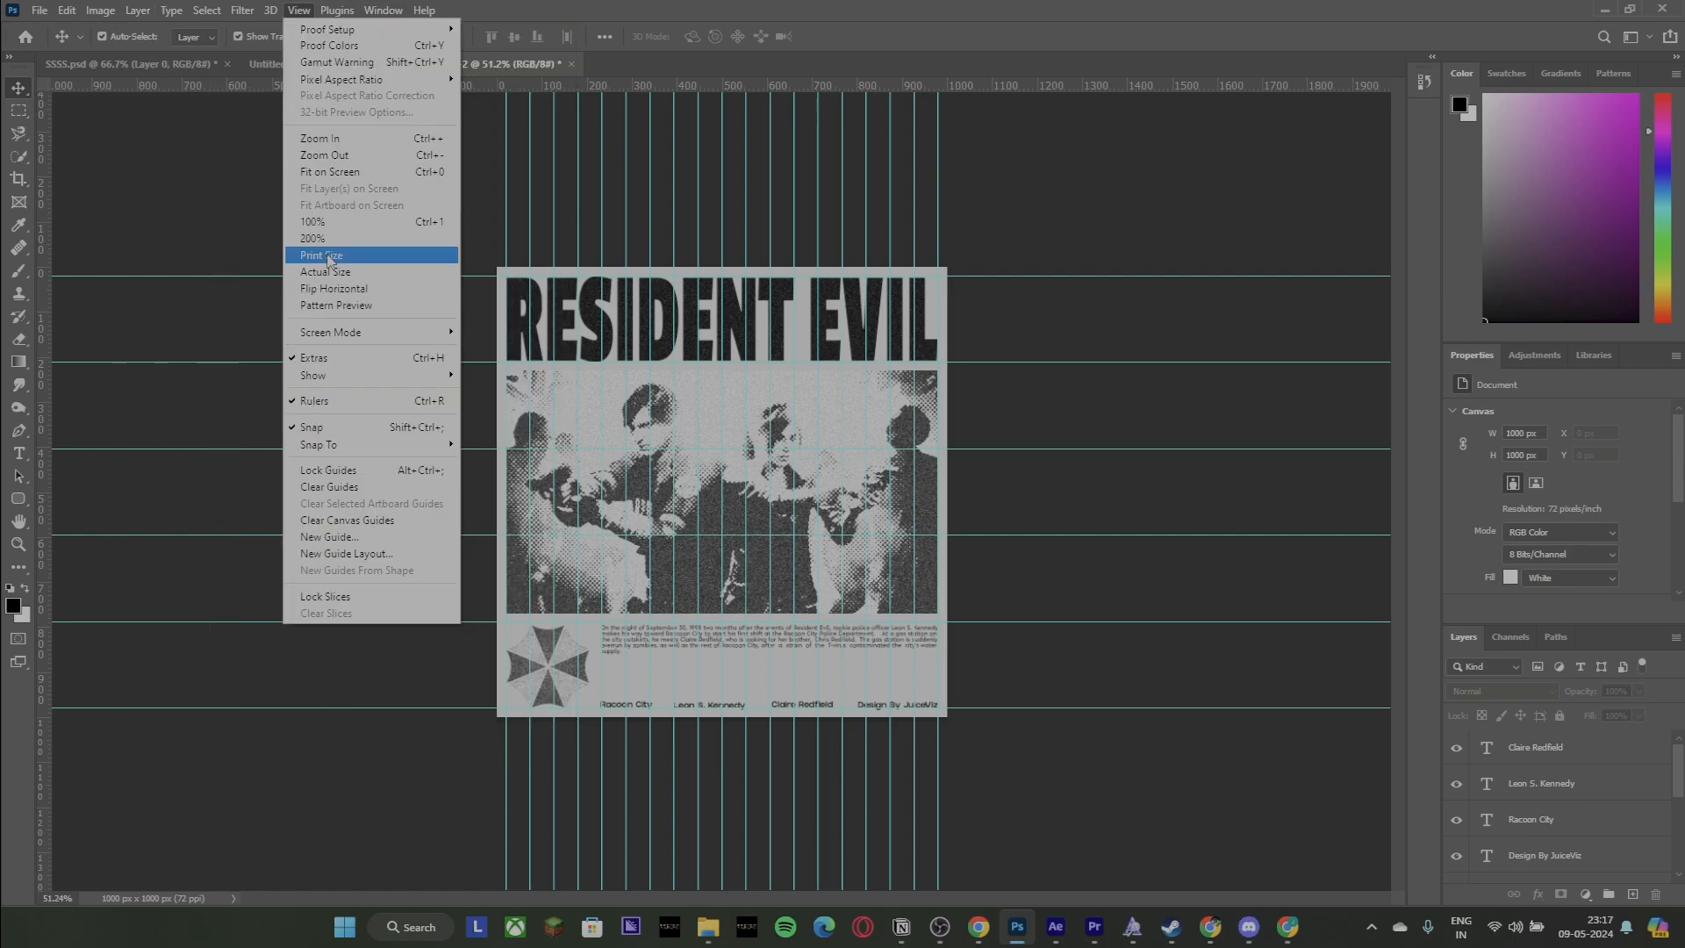
click(351, 489)
scroll(884, 694, down, 3)
scroll(602, 783, up, 6)
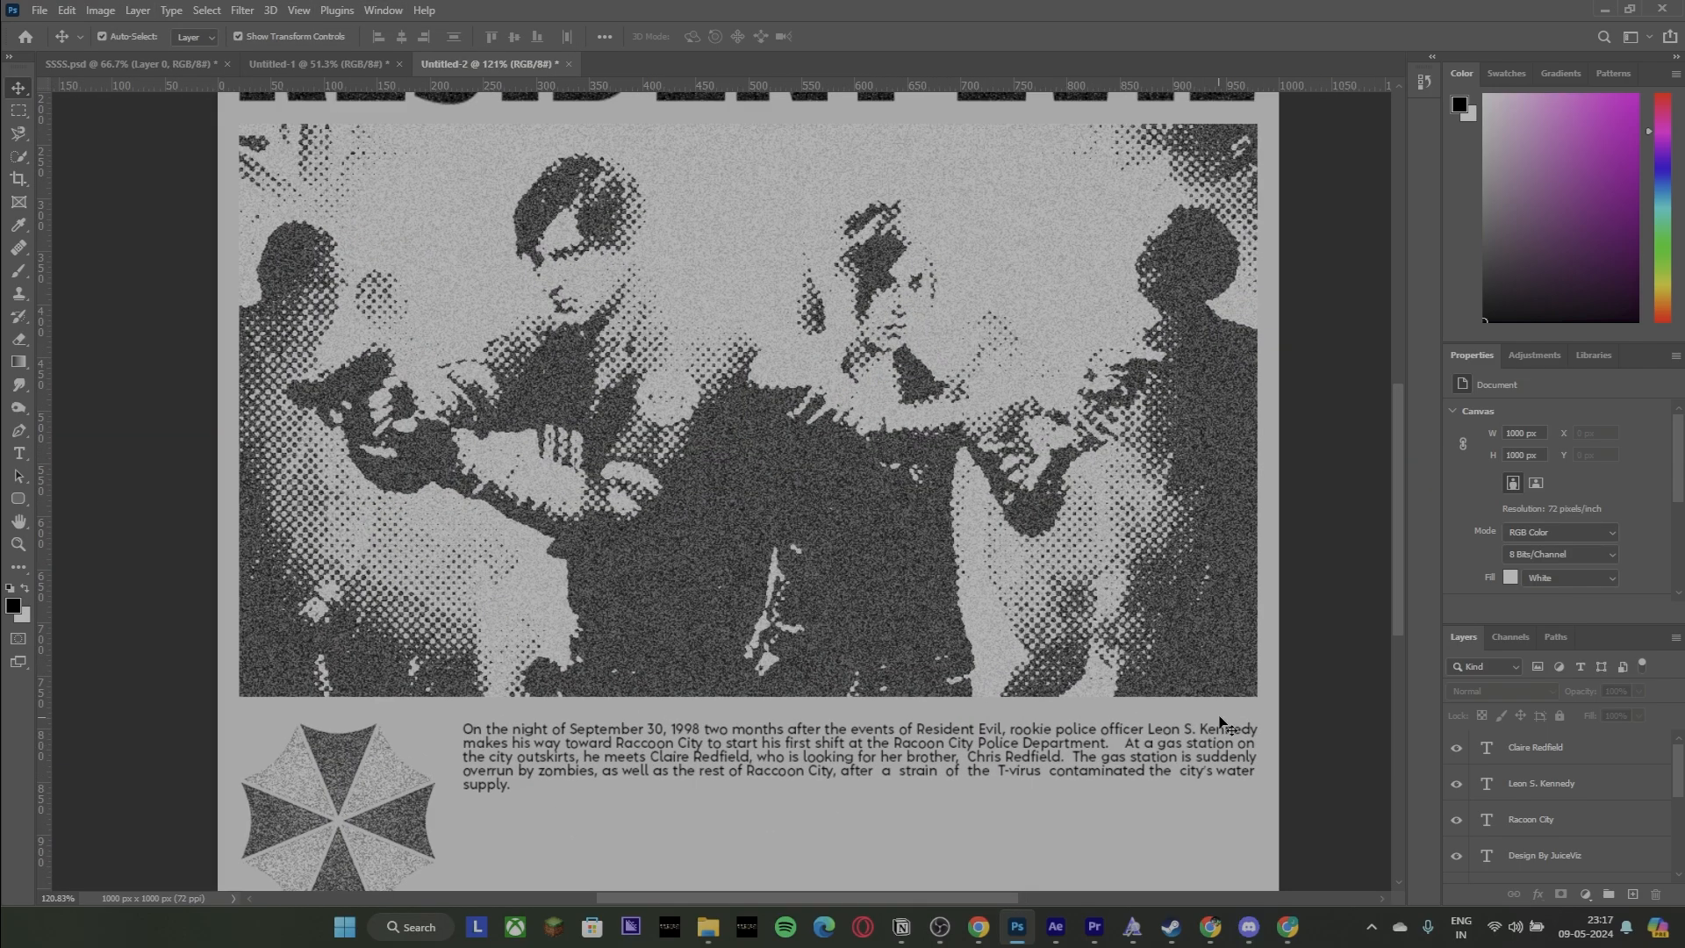
Scale the story paragraph up from its top-left corner to a font size of about 16 pt.
scroll(1220, 718, down, 5)
drag(582, 806, 584, 804)
double_click(668, 717)
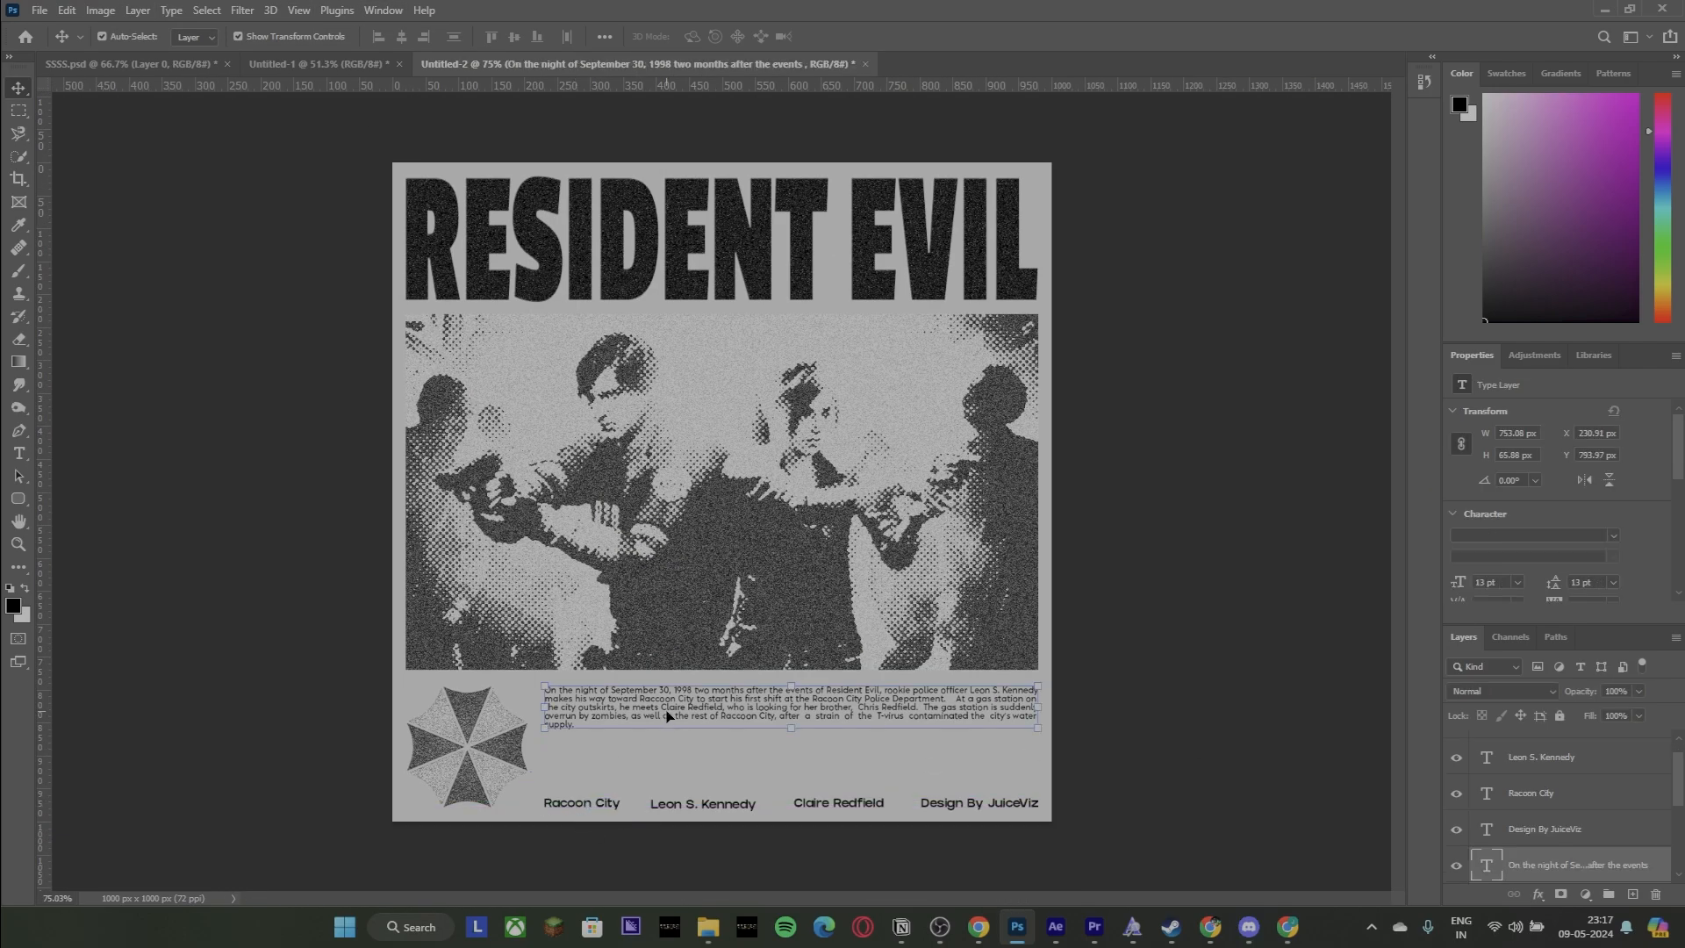
click(18, 95)
drag(1042, 729, 1151, 786)
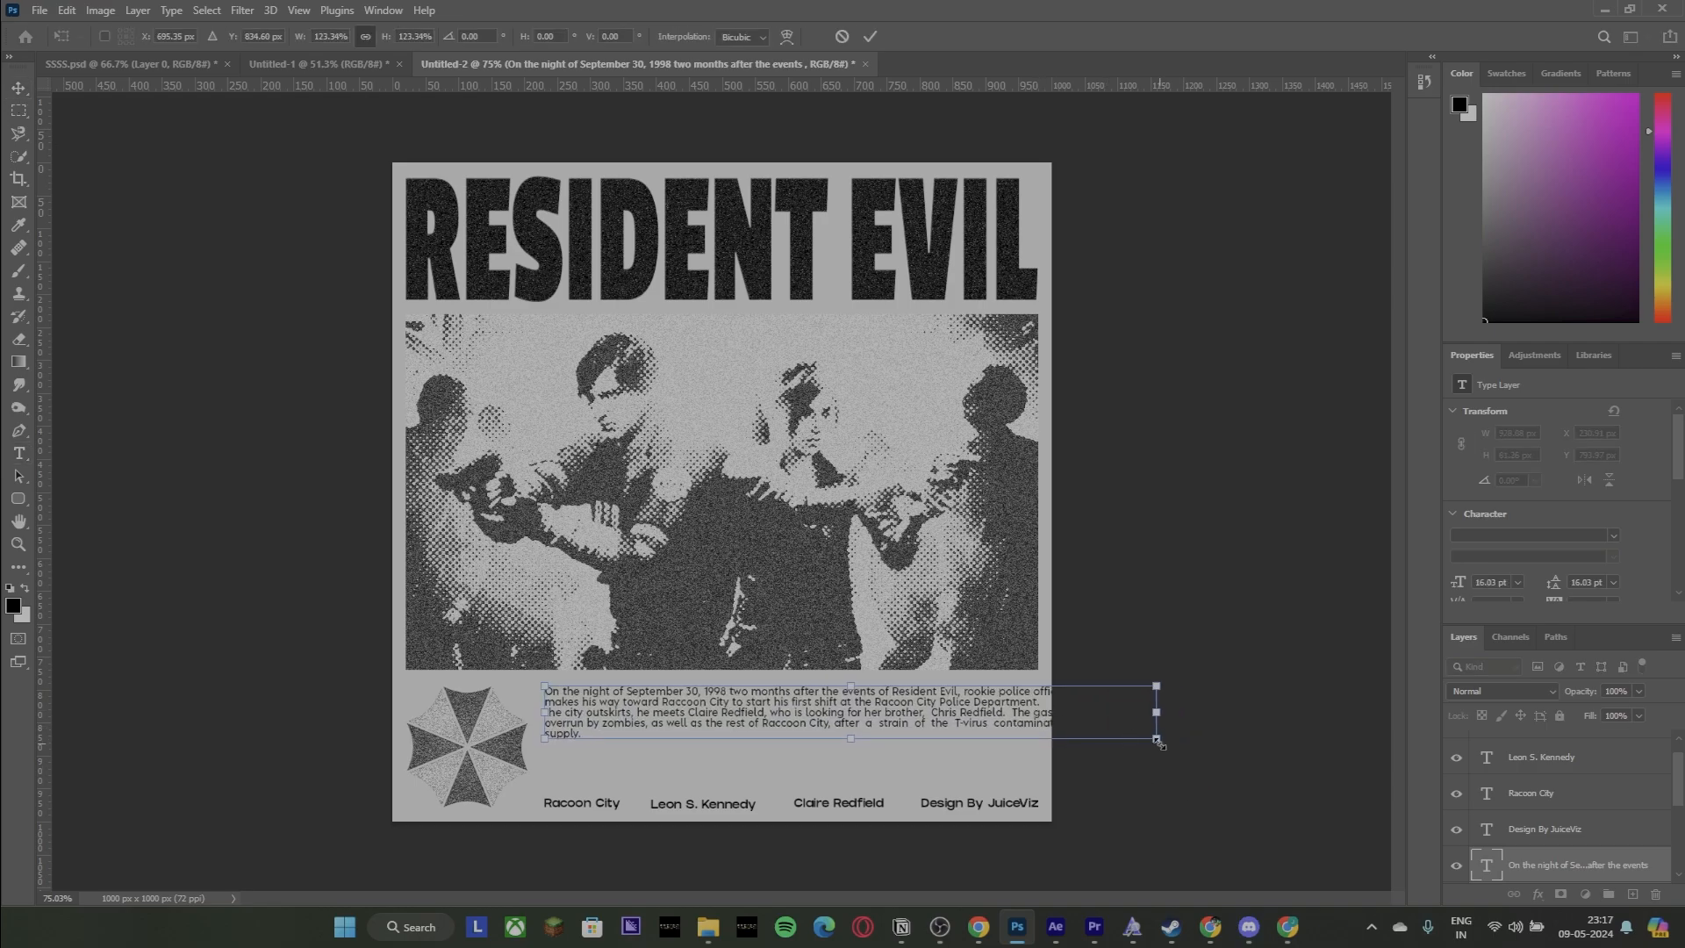
key(Return)
Restore the guide layout of 18 columns and 5 rows with 20 px margins.
click(298, 10)
click(351, 536)
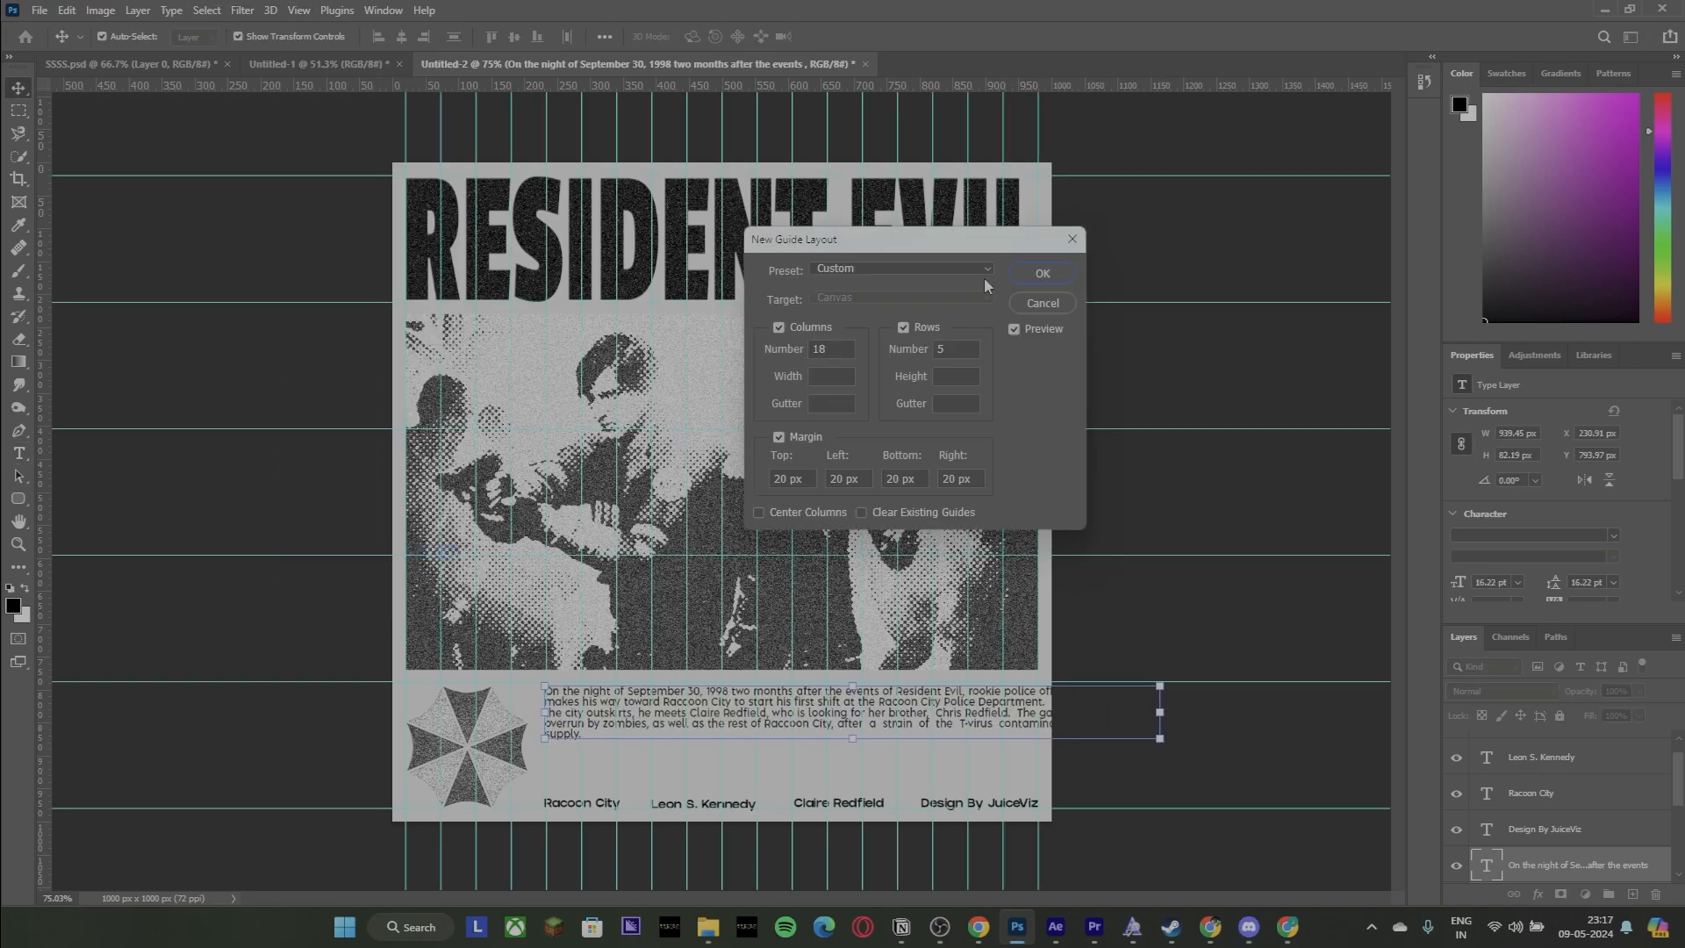
click(1043, 273)
Rebreak the story paragraph's opening lines after "rookie police" and "first shift at the", joining the leftover fragments to the following lines.
scroll(1098, 688, up, 5)
double_click(968, 687)
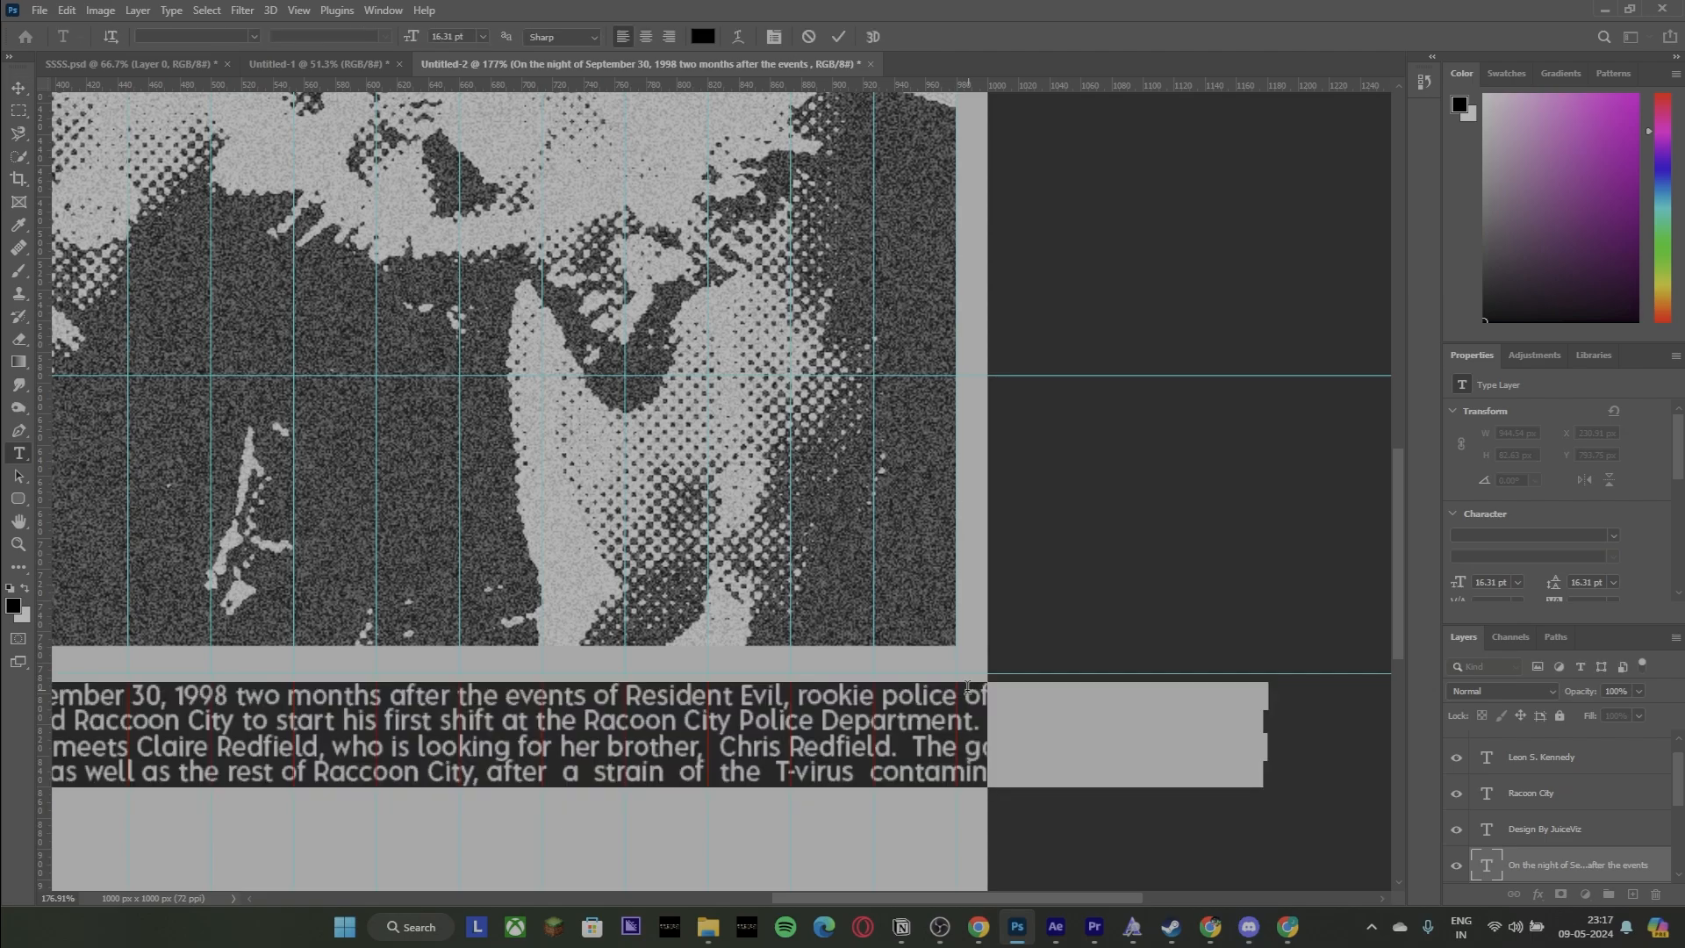
click(967, 689)
key(Return)
scroll(807, 714, down, 5)
key(BackSpace)
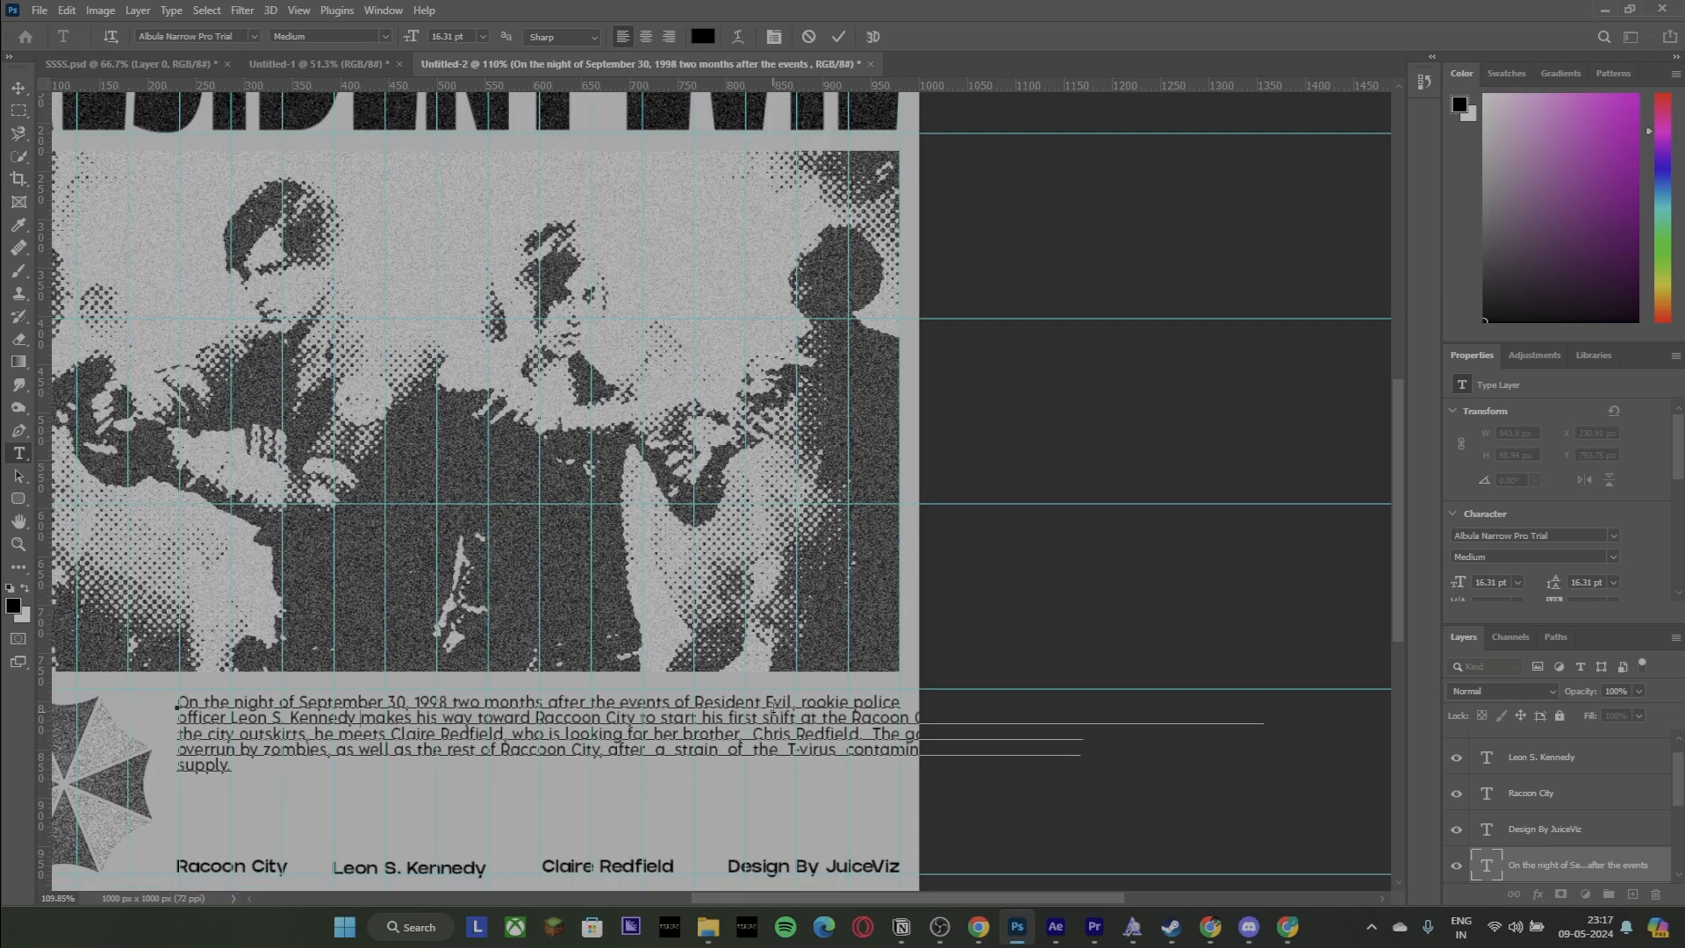
click(859, 717)
key(Return)
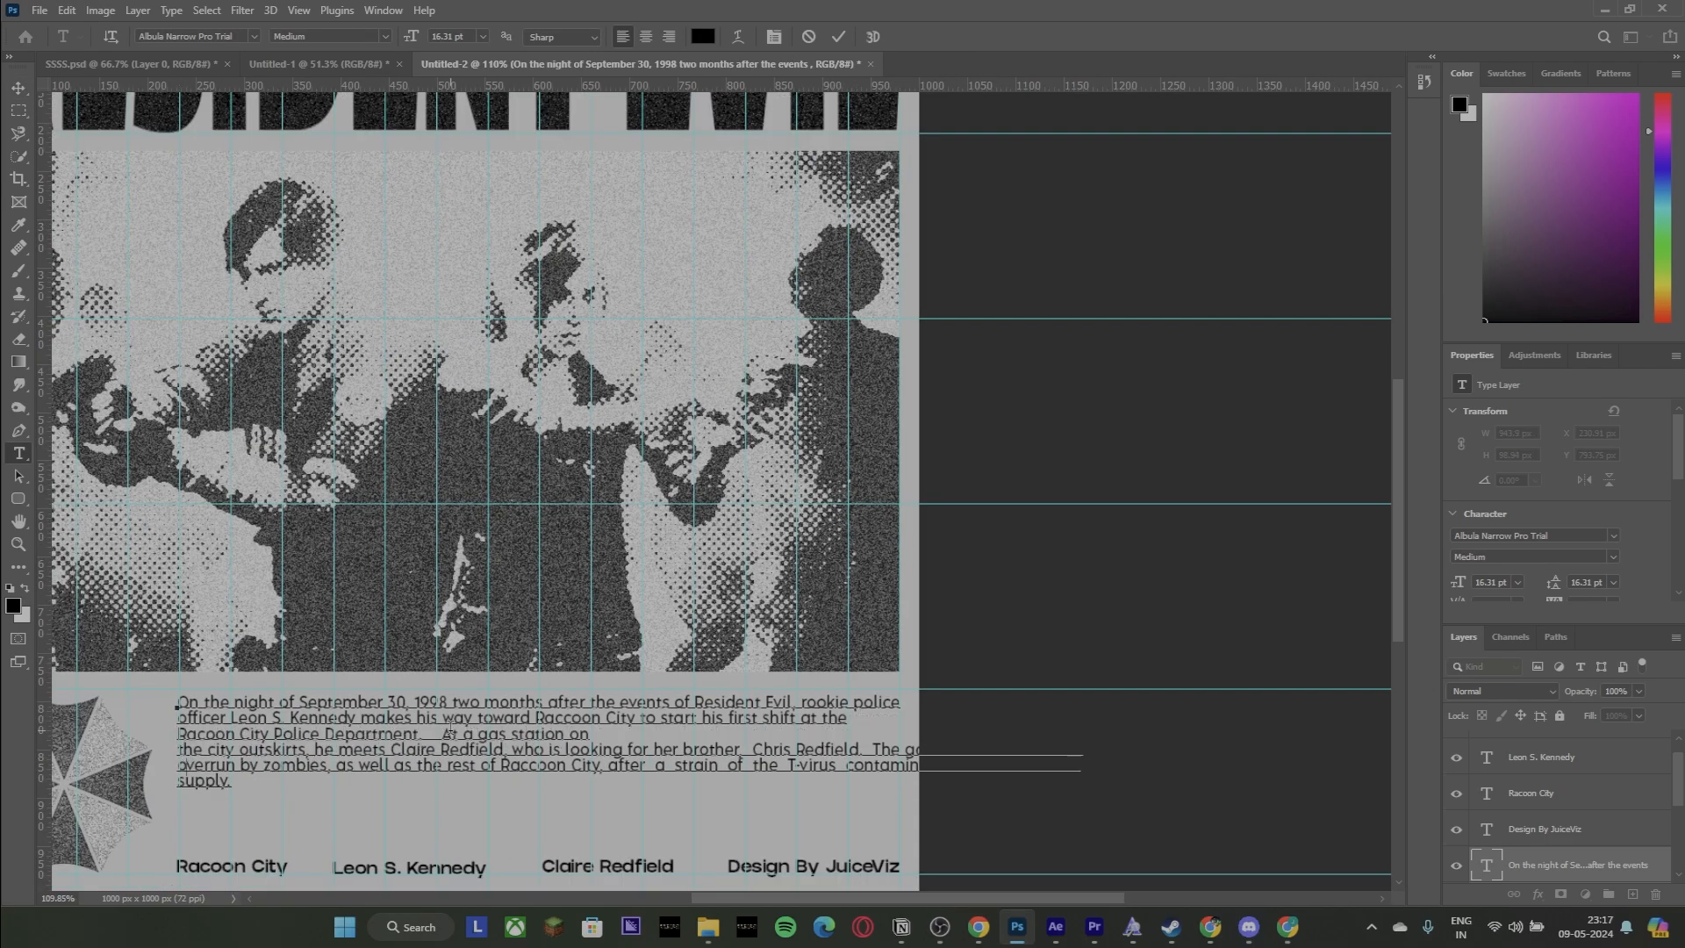
key(BackSpace)
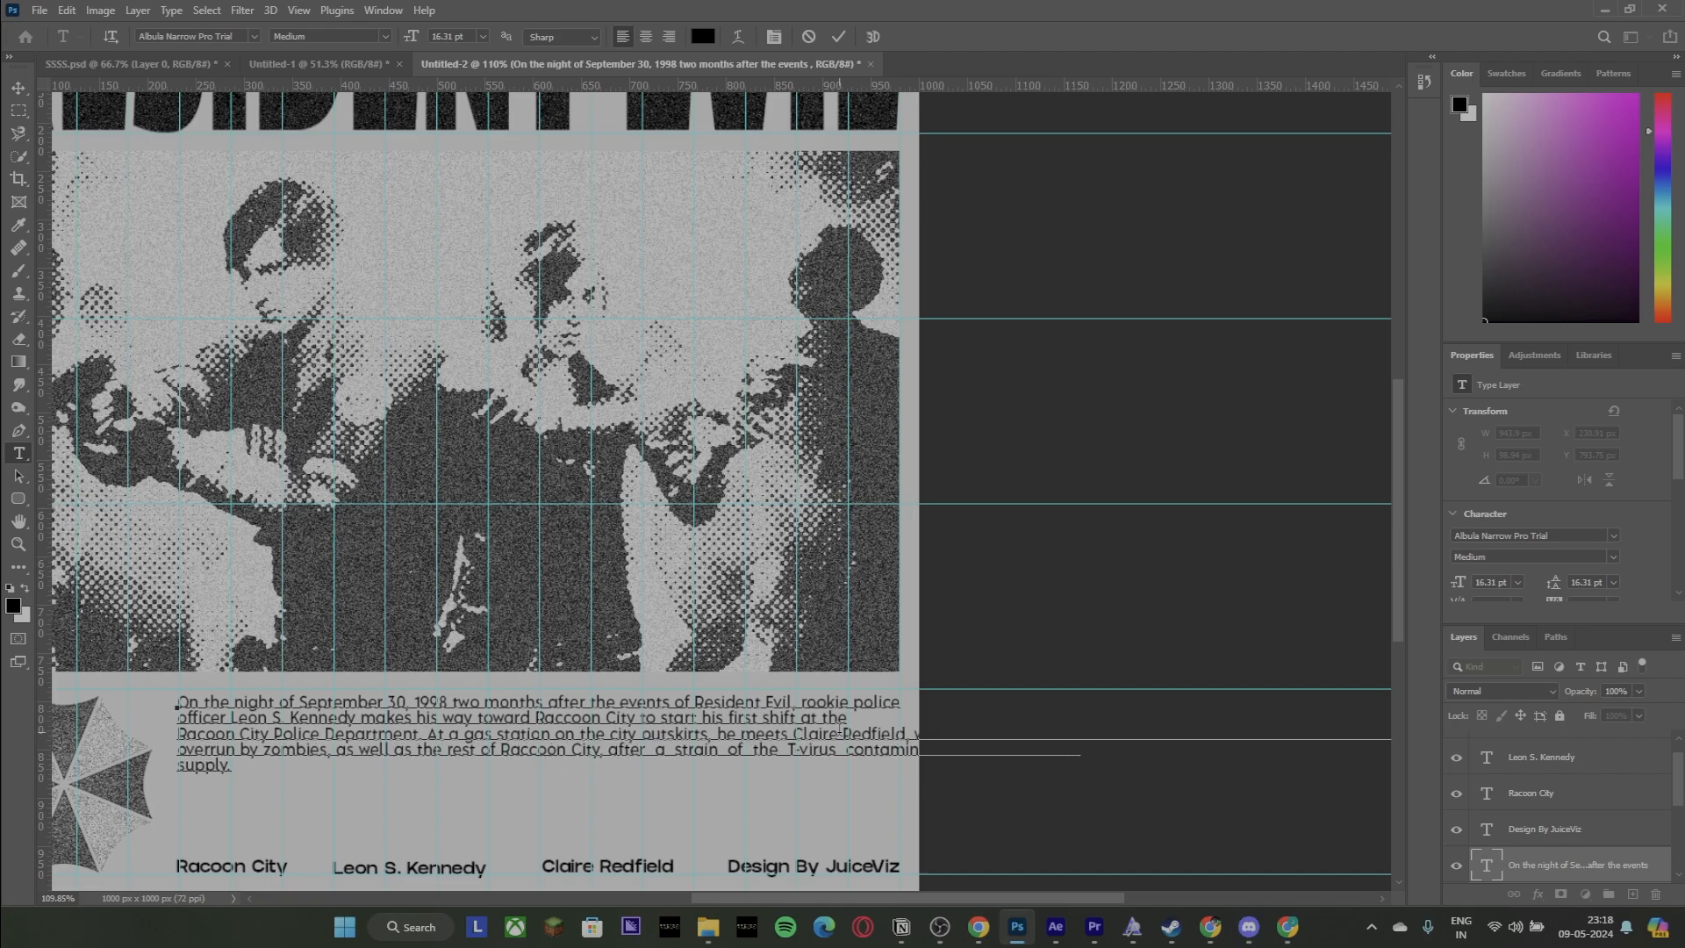
Rebreak the remaining story lines after "Claire", "overrun" and "contaminated" so they stay inside the right margin.
click(845, 733)
key(Return)
click(825, 762)
key(Delete)
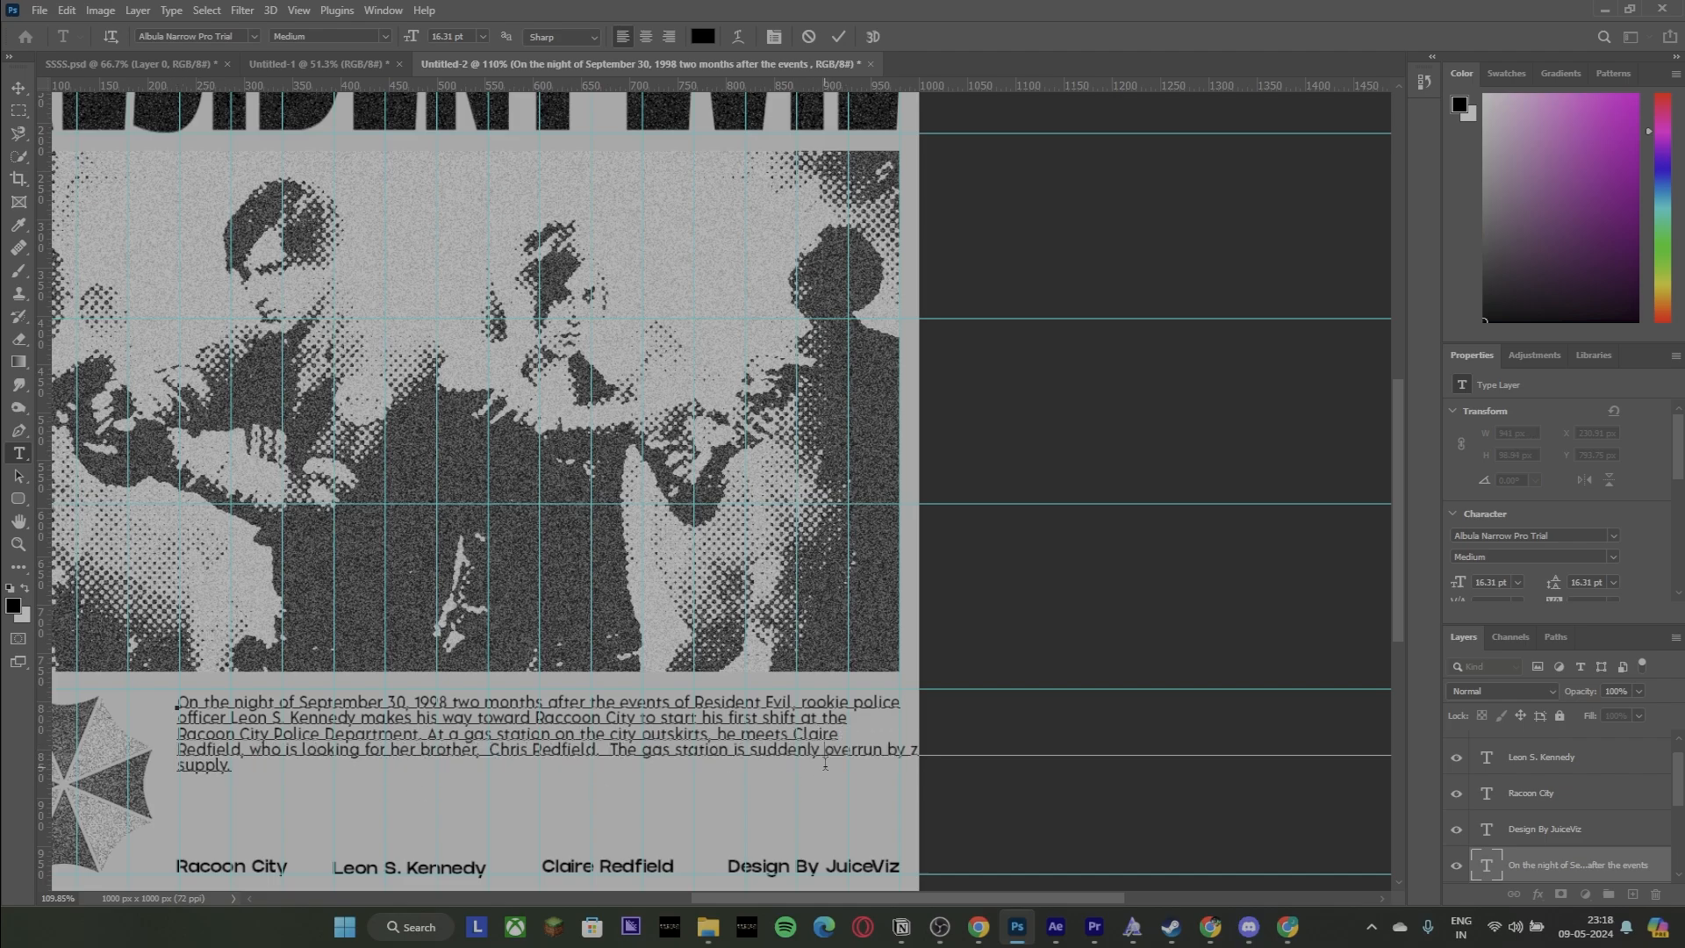
click(888, 755)
key(Return)
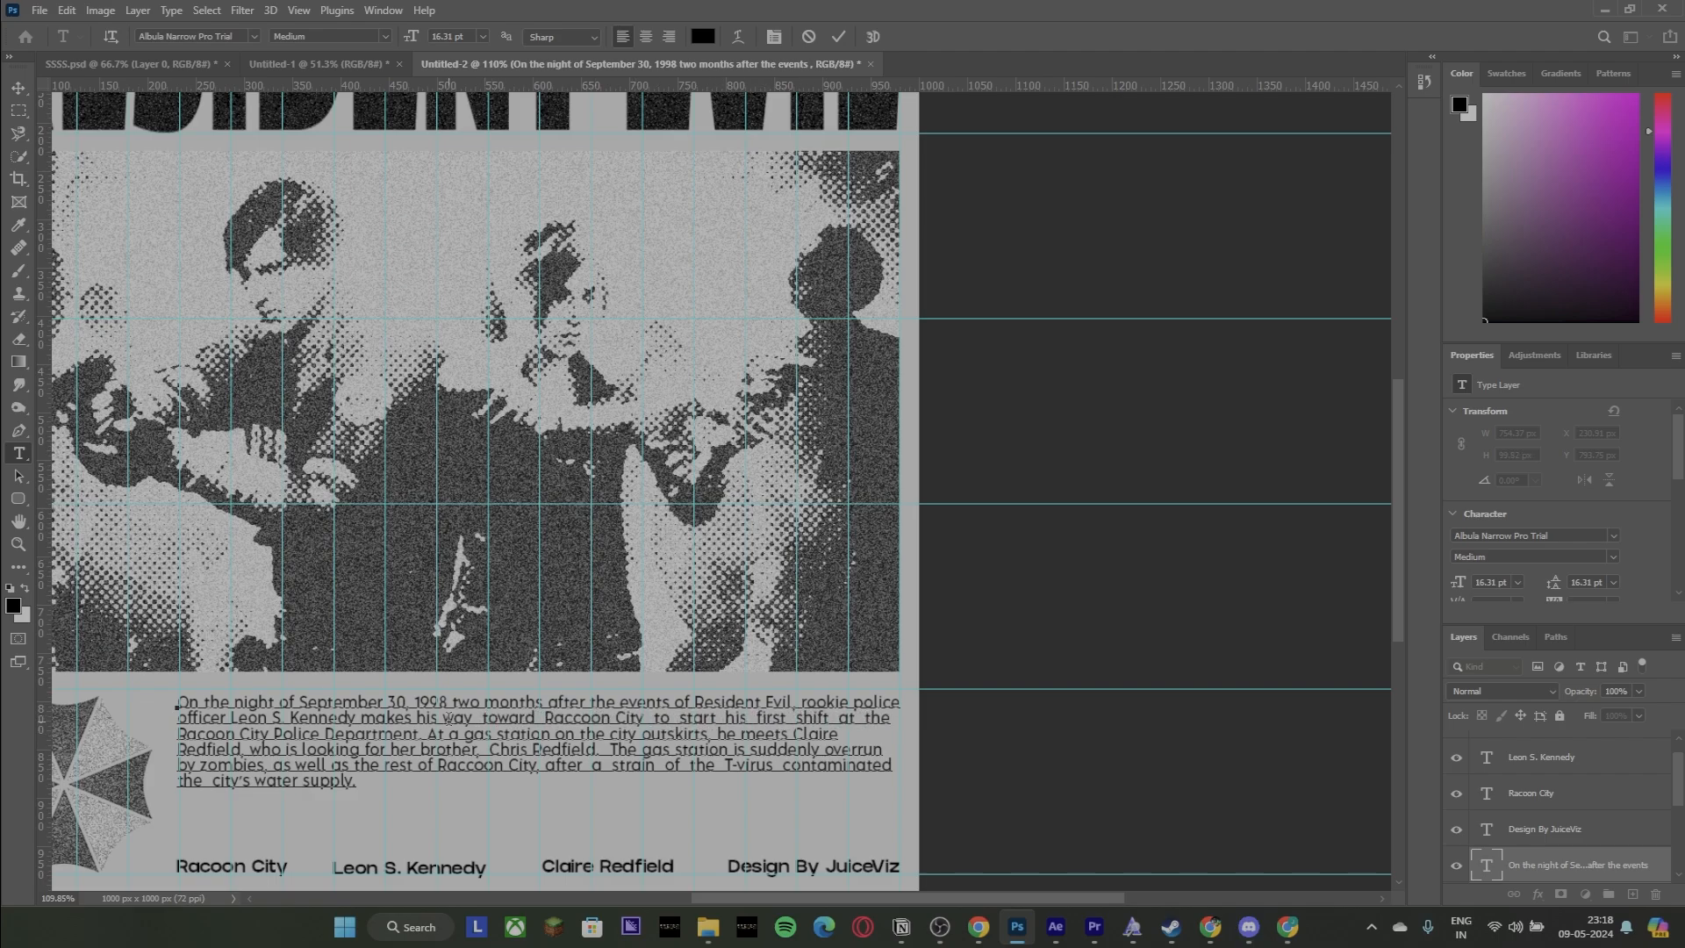
Add extra spaces between words in the story paragraph so its full lines reach the right margin guide.
click(446, 719)
click(417, 719)
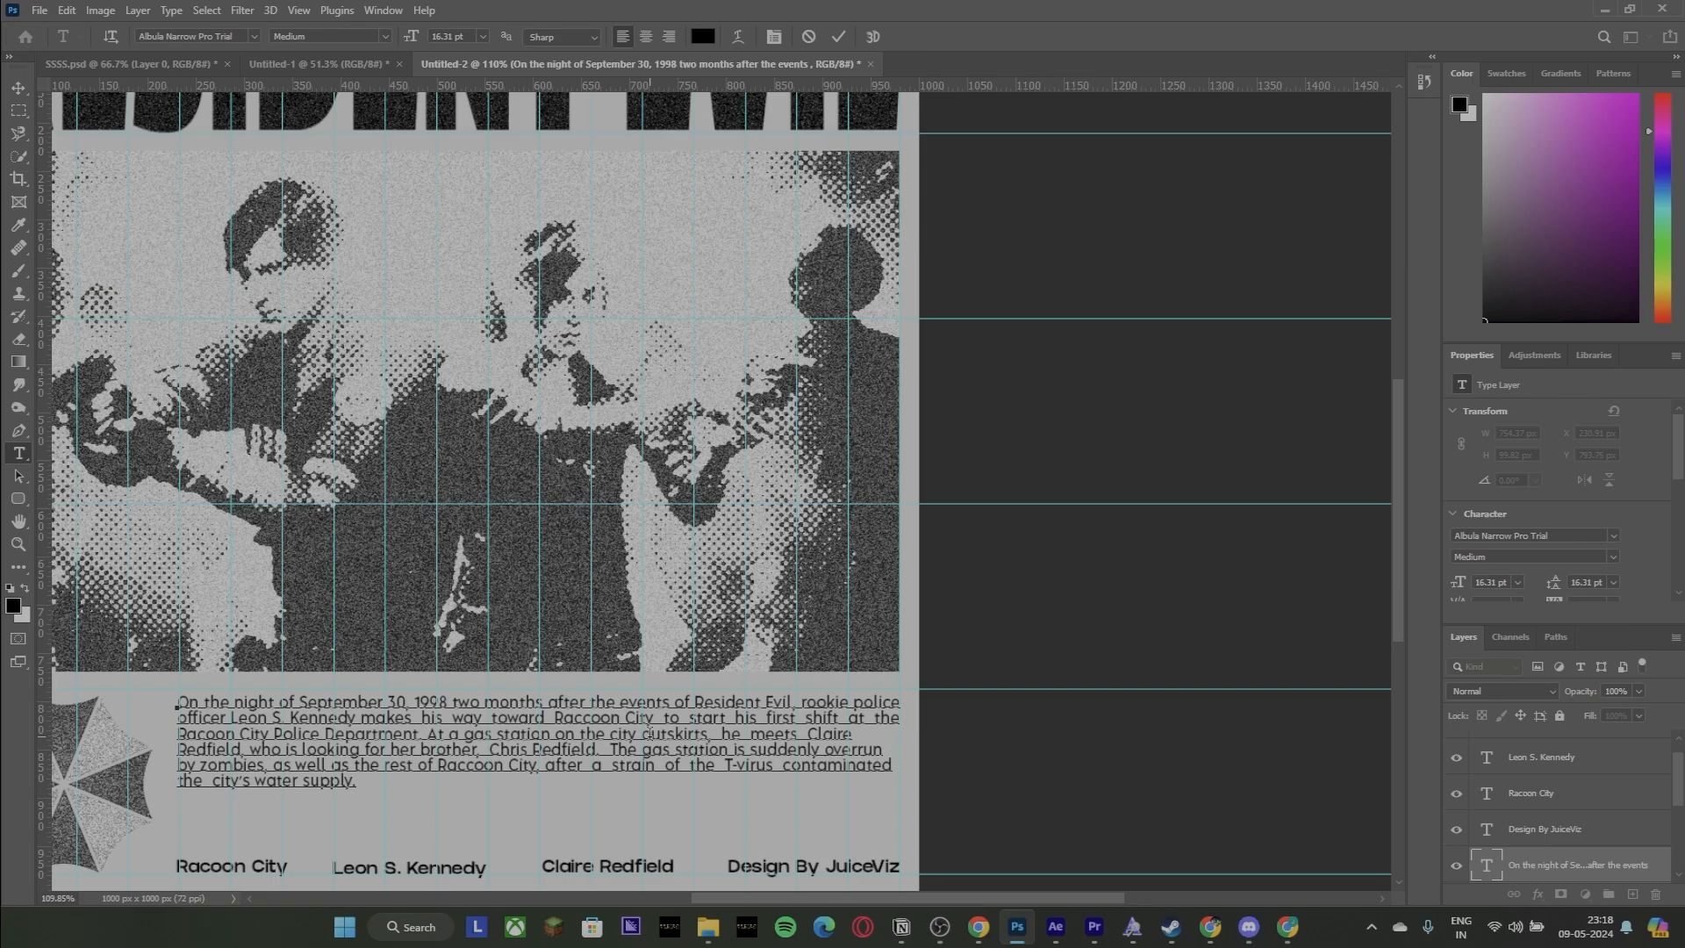
click(463, 736)
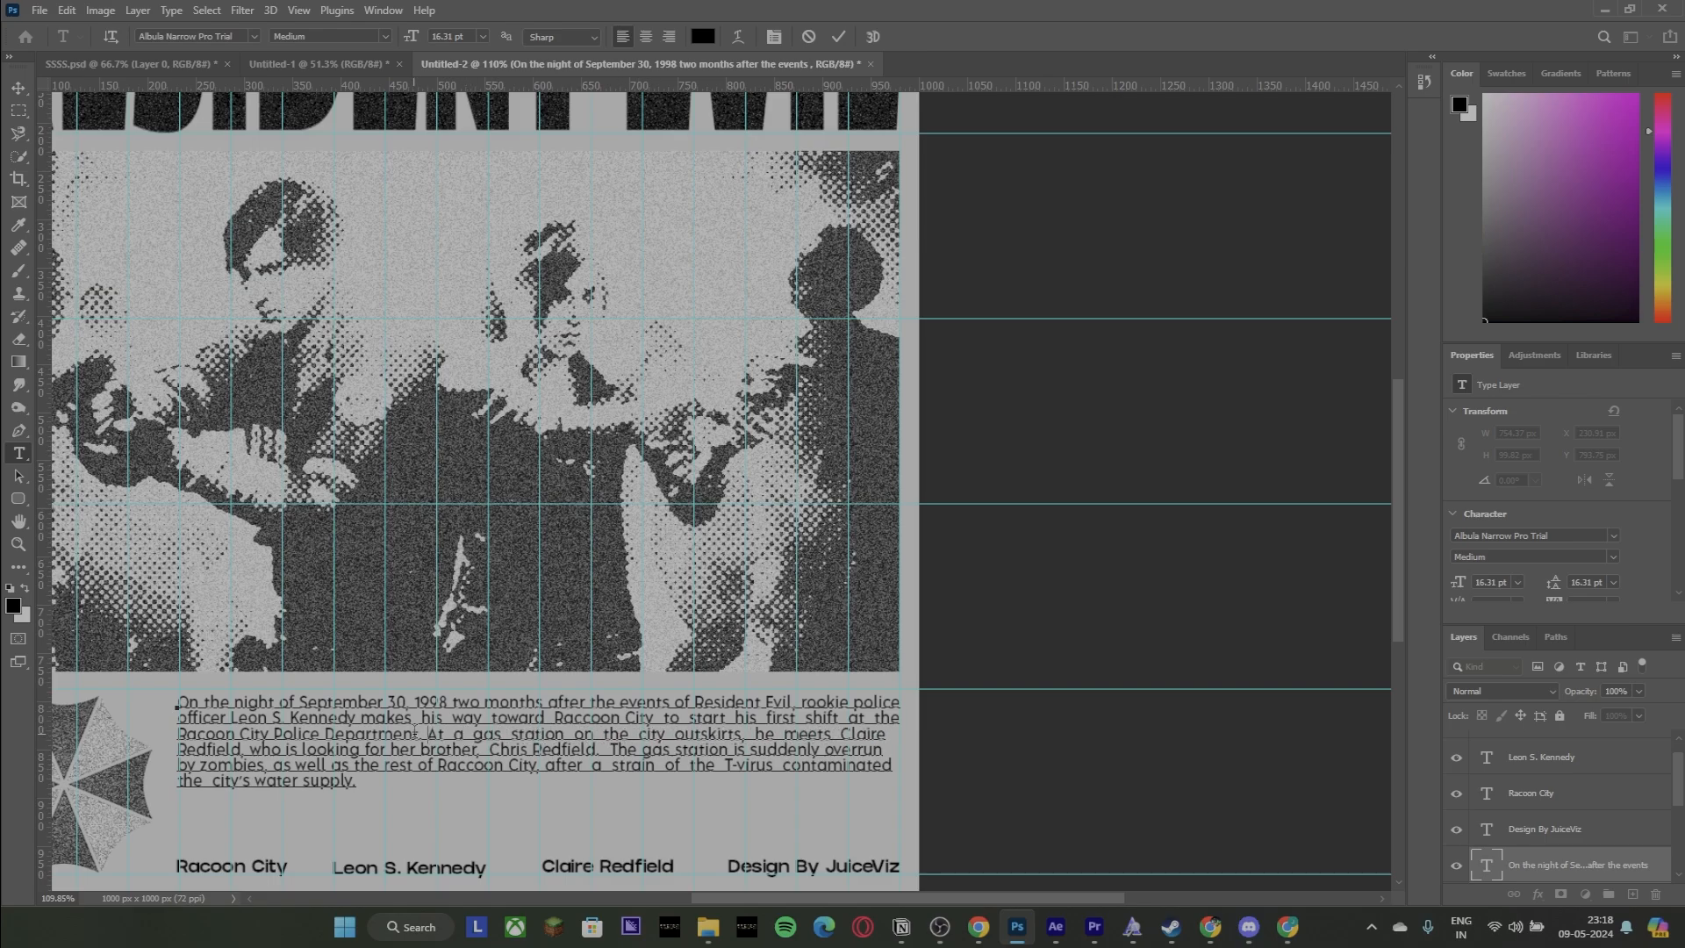
click(423, 736)
click(322, 735)
click(273, 735)
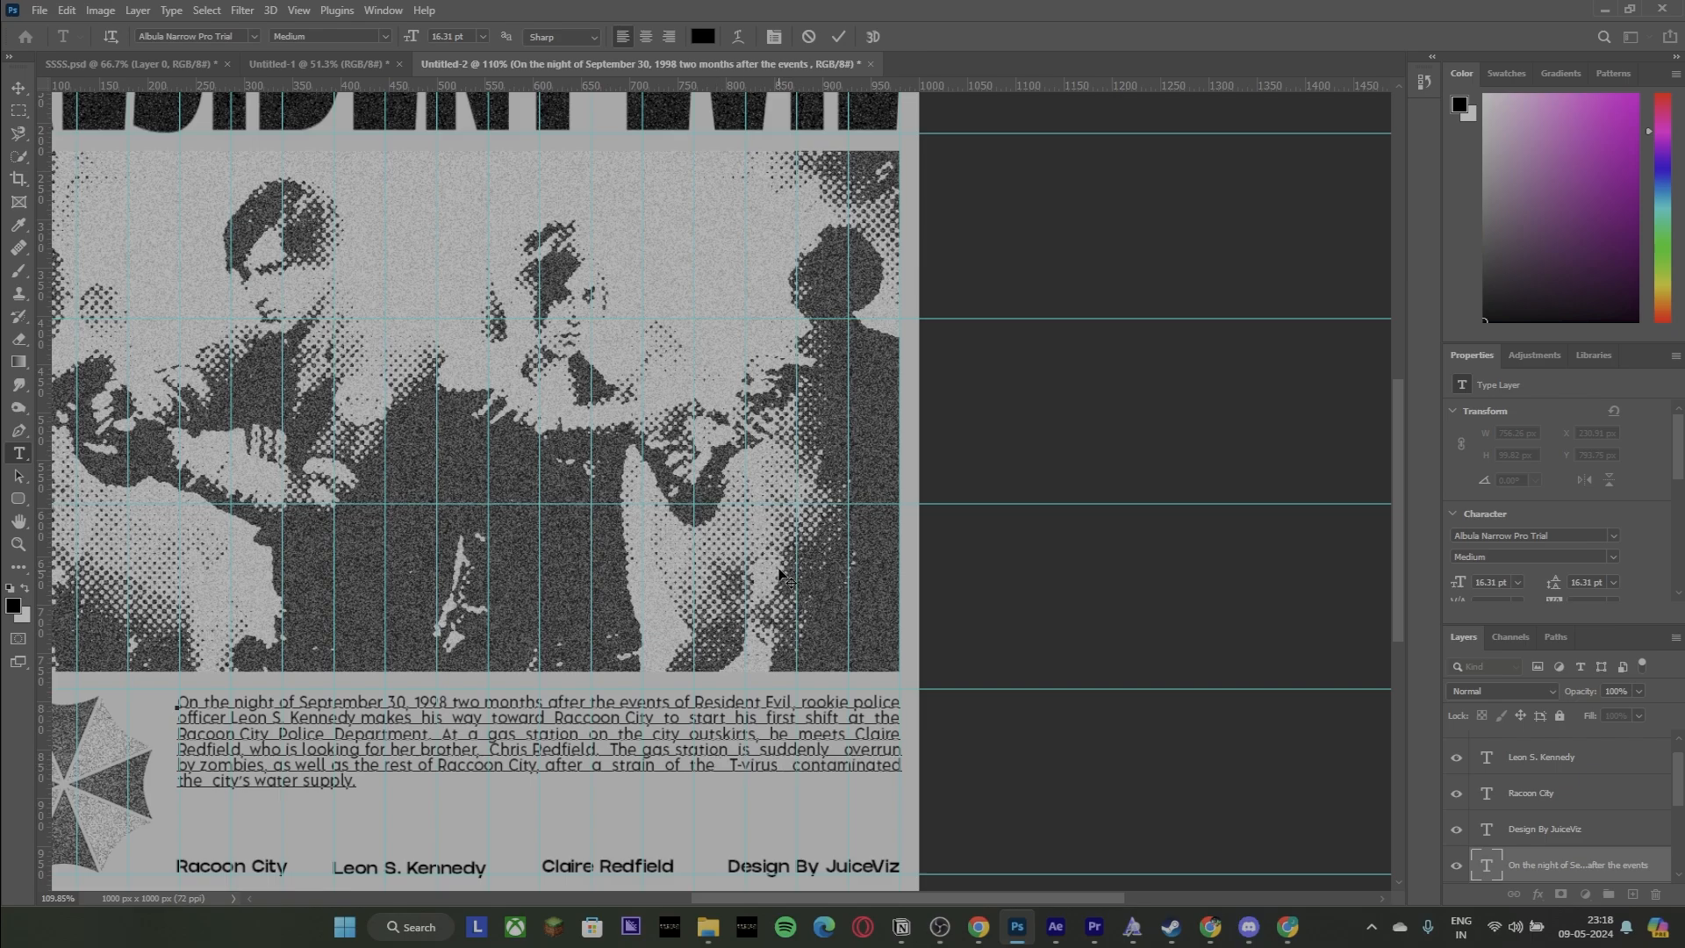
click(835, 42)
key(v)
click(1095, 331)
Clear the guides from the finished poster layout.
scroll(1036, 307, down, 6)
click(292, 9)
click(324, 488)
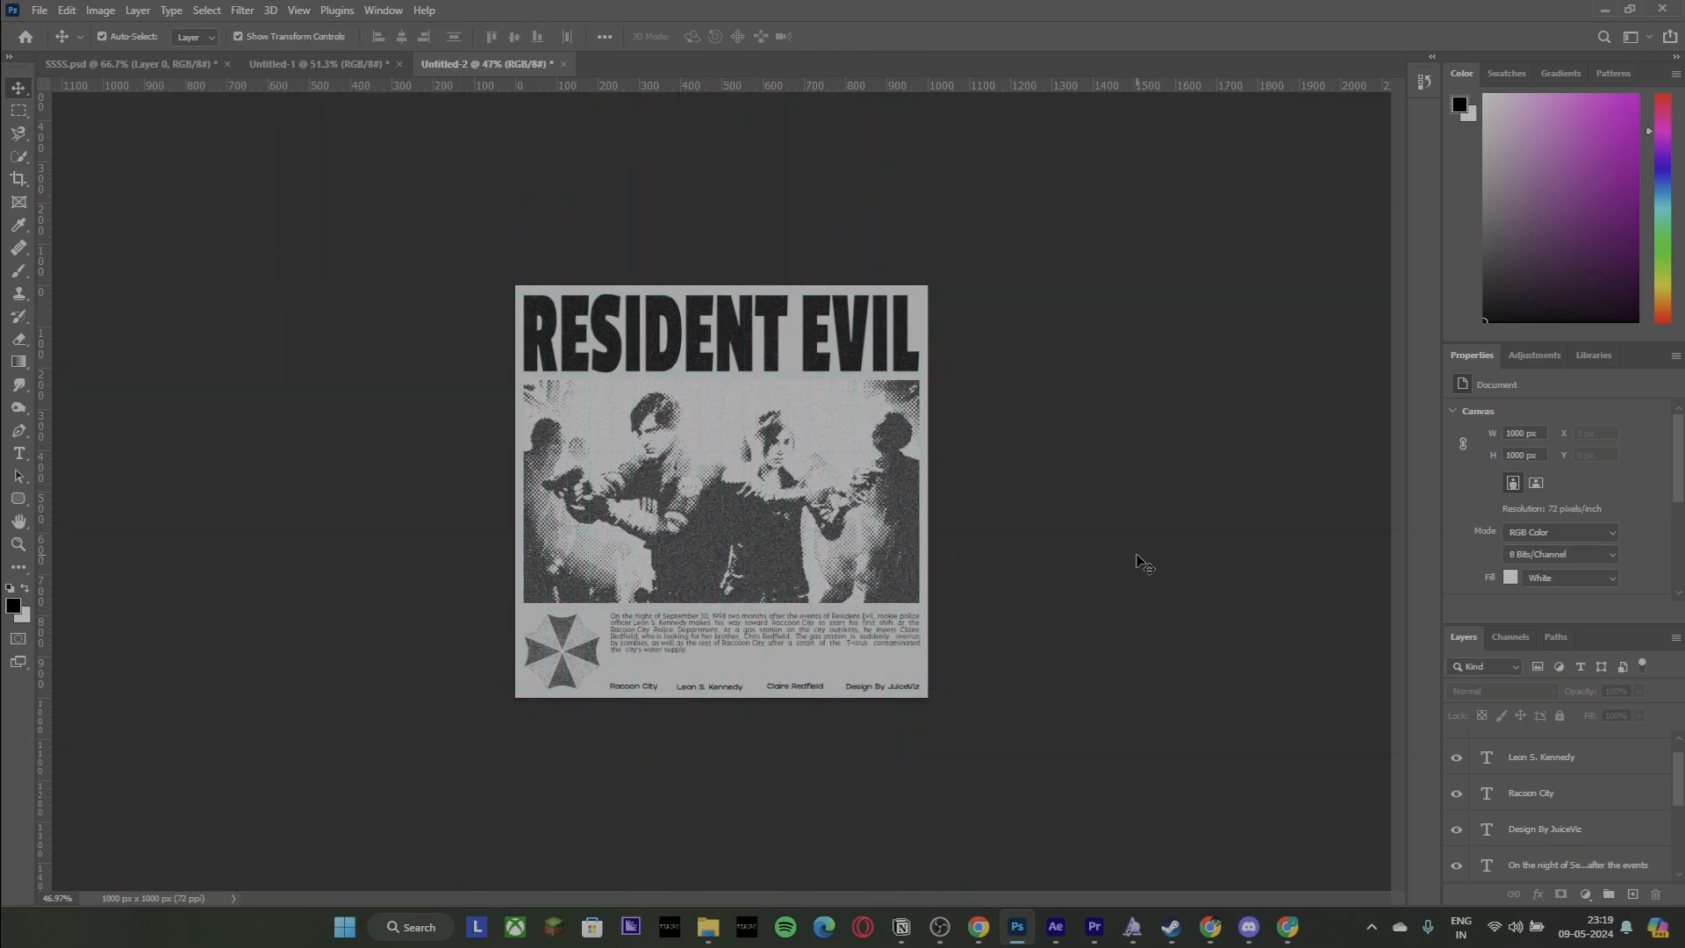
scroll(1144, 564, up, 2)
Merge all the poster's layers into a single layer.
scroll(1593, 838, down, 3)
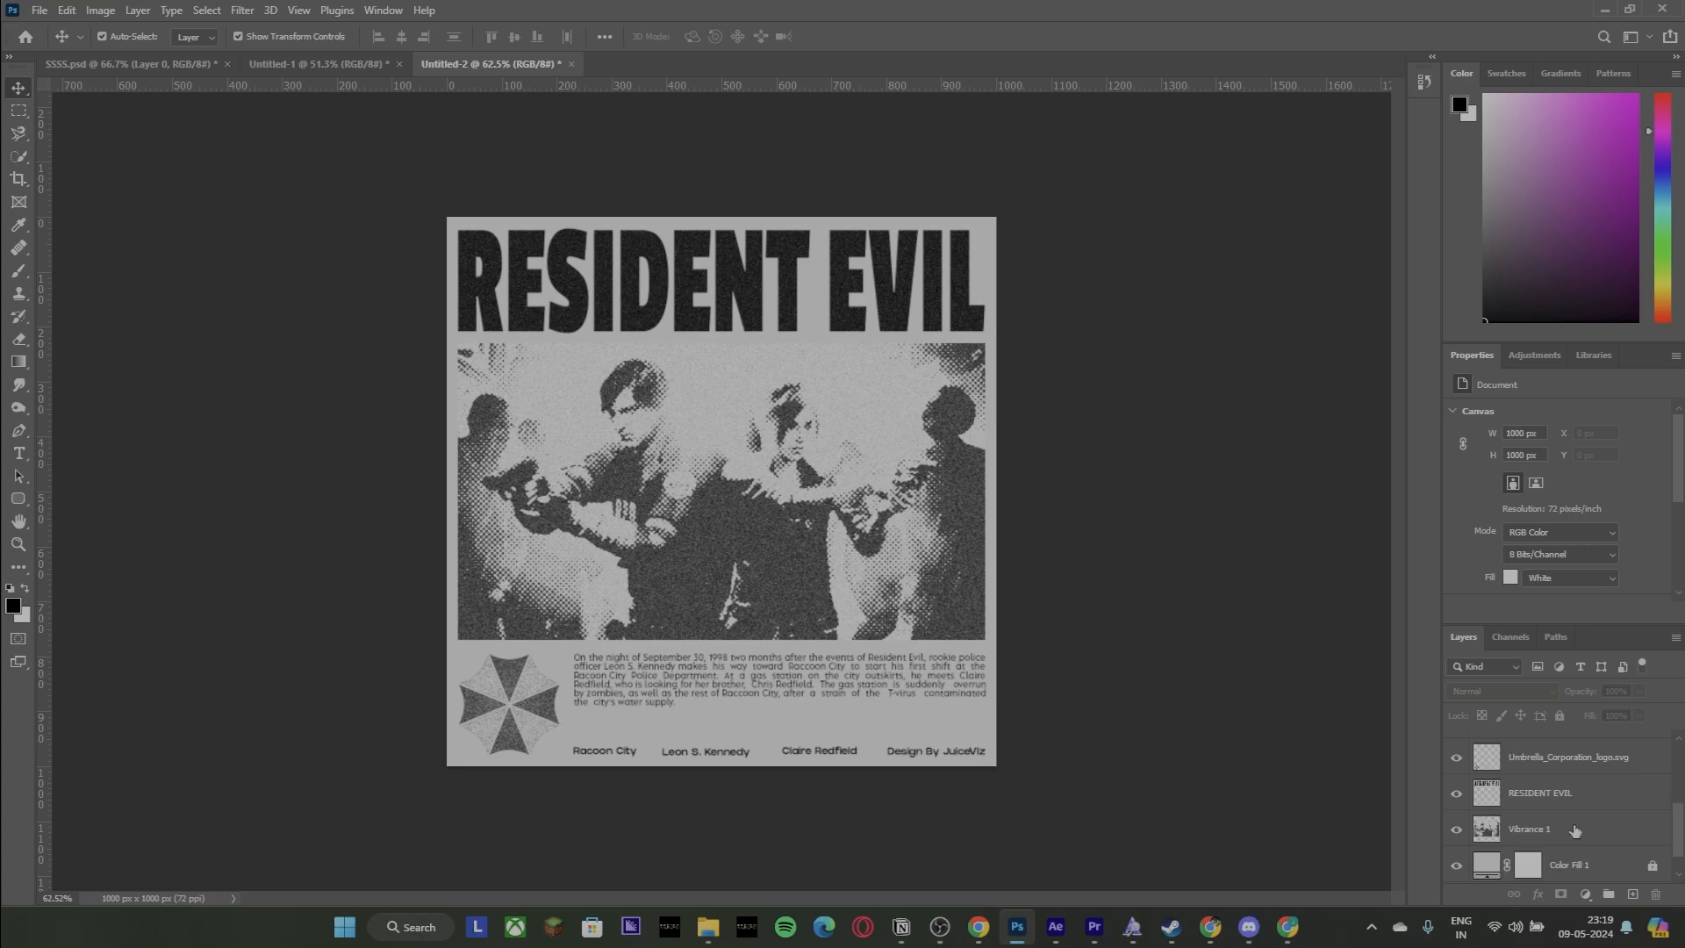
right_click(1562, 831)
click(1492, 622)
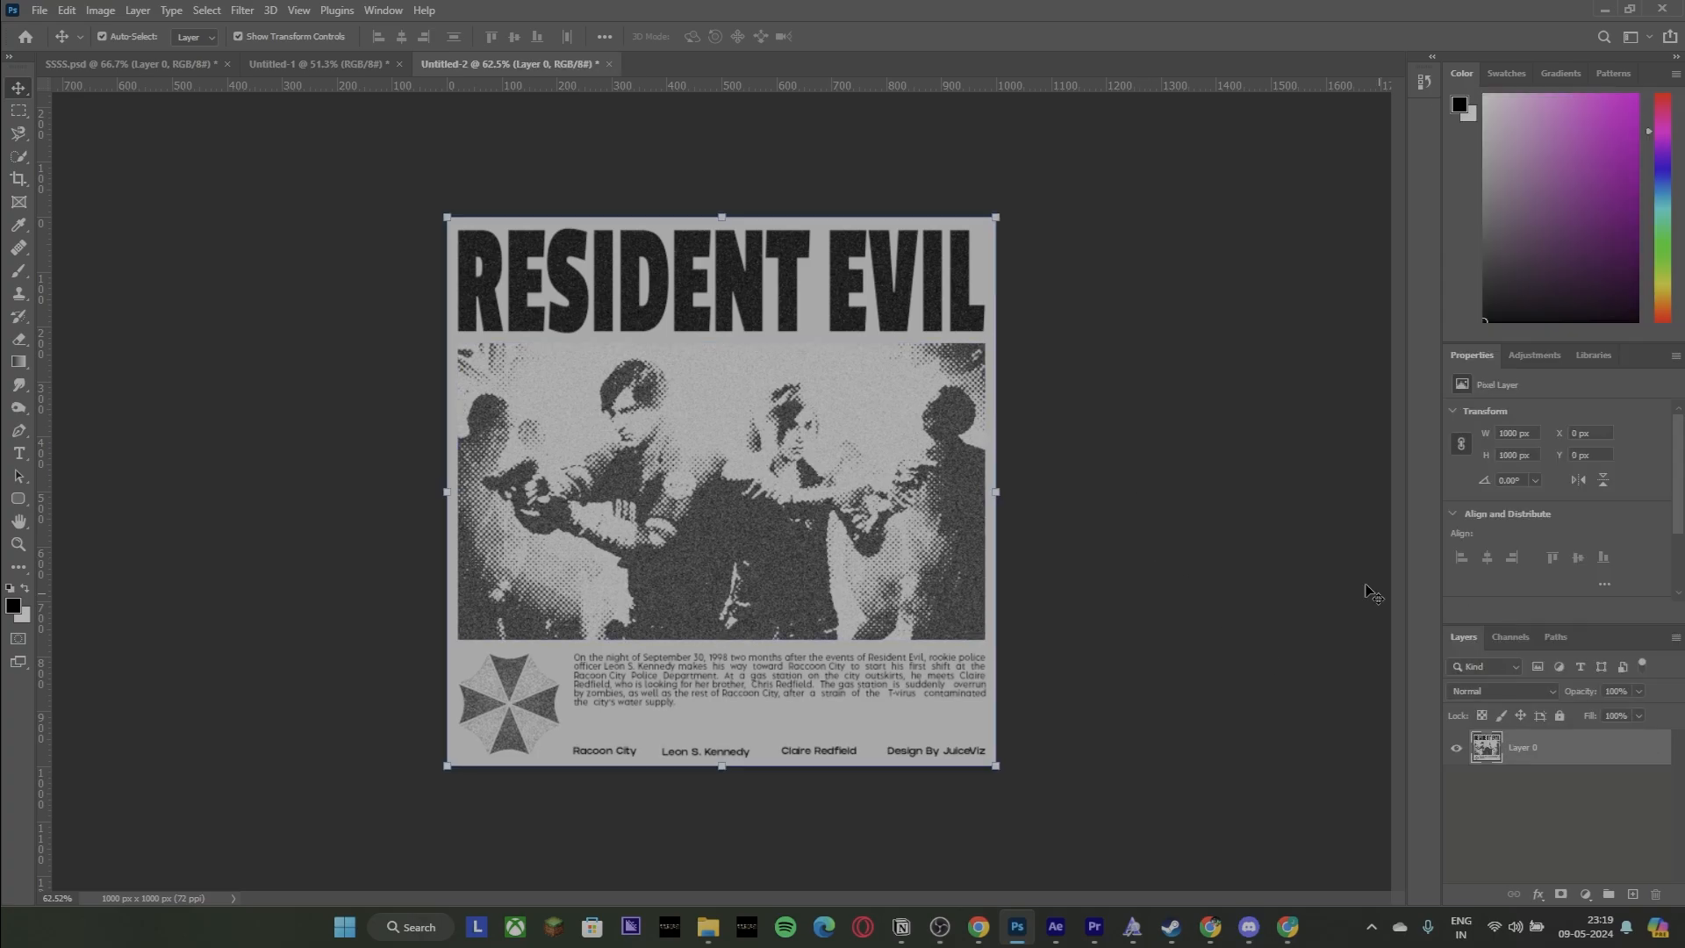
click(242, 10)
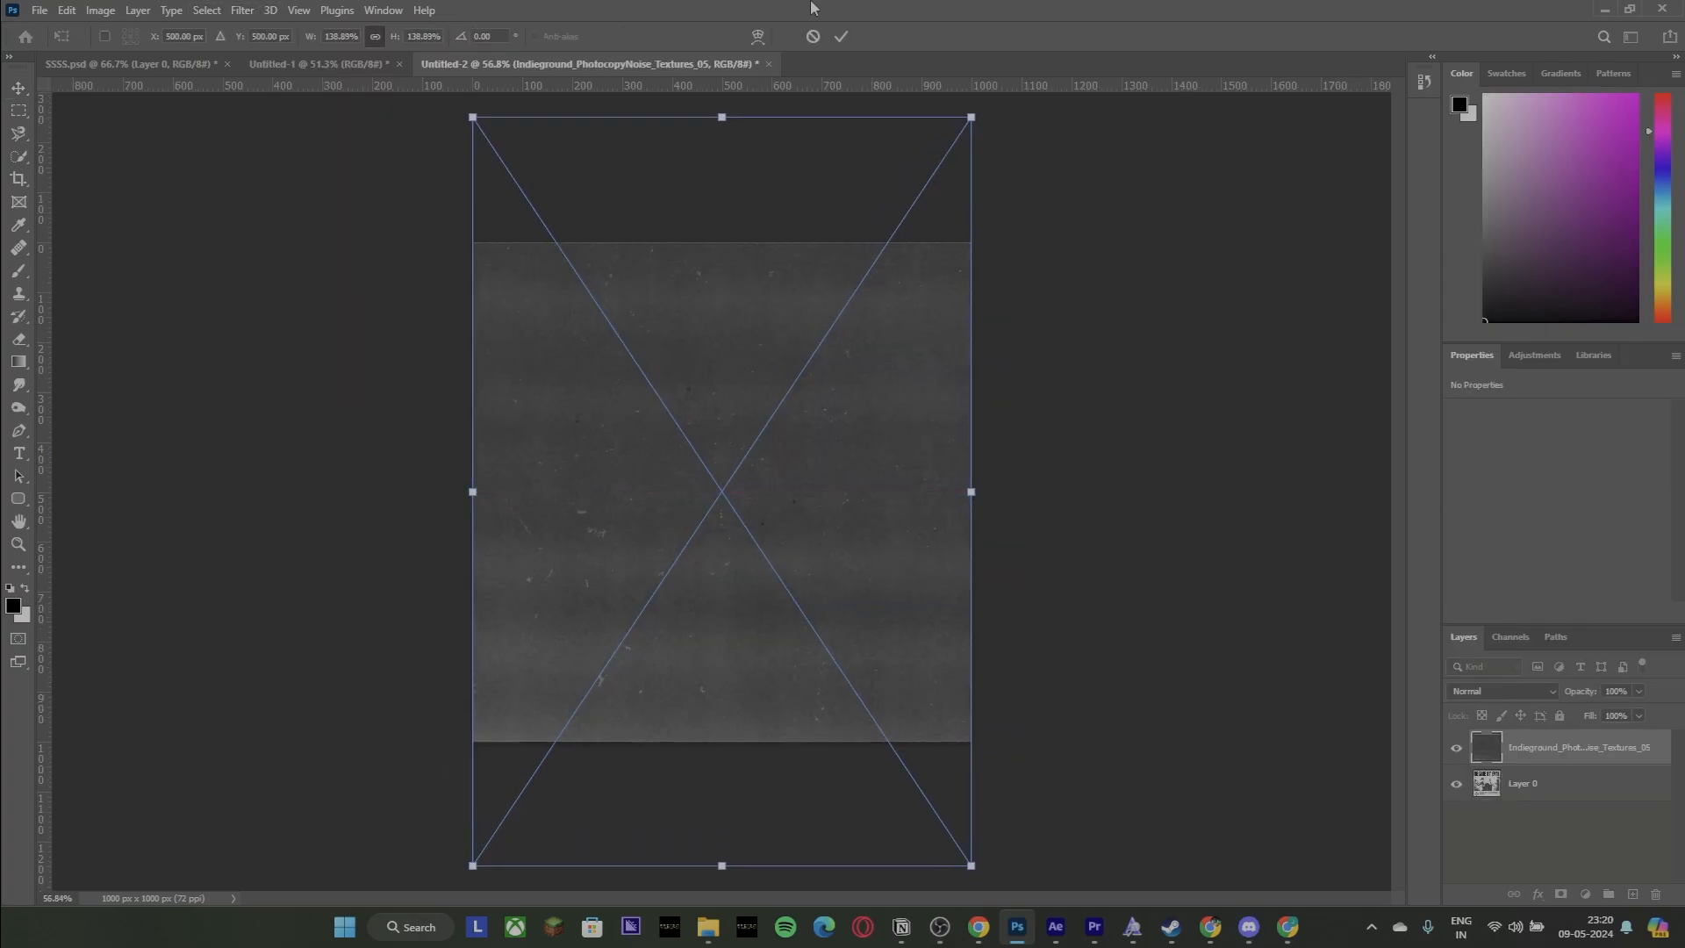
Confirm the placement of the photocopy noise texture at full canvas width and rasterize its layer.
click(841, 36)
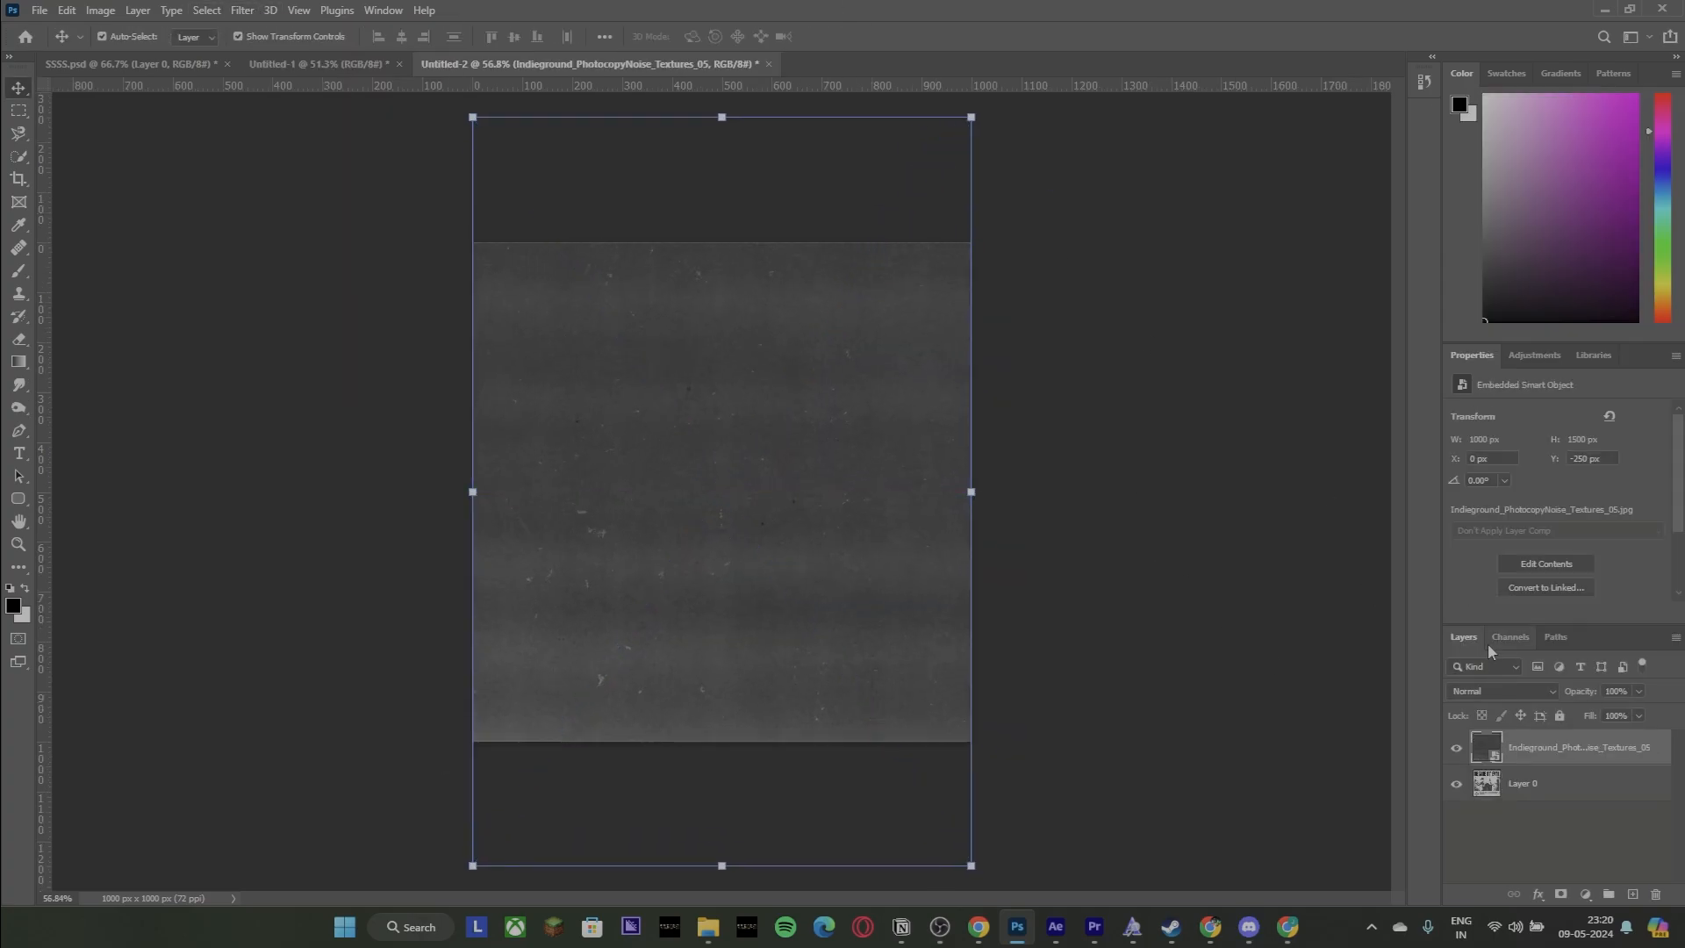
right_click(1538, 747)
click(1413, 469)
Set the photocopy noise texture layer's blend mode to Lighter Color and its opacity to 65%.
click(1503, 691)
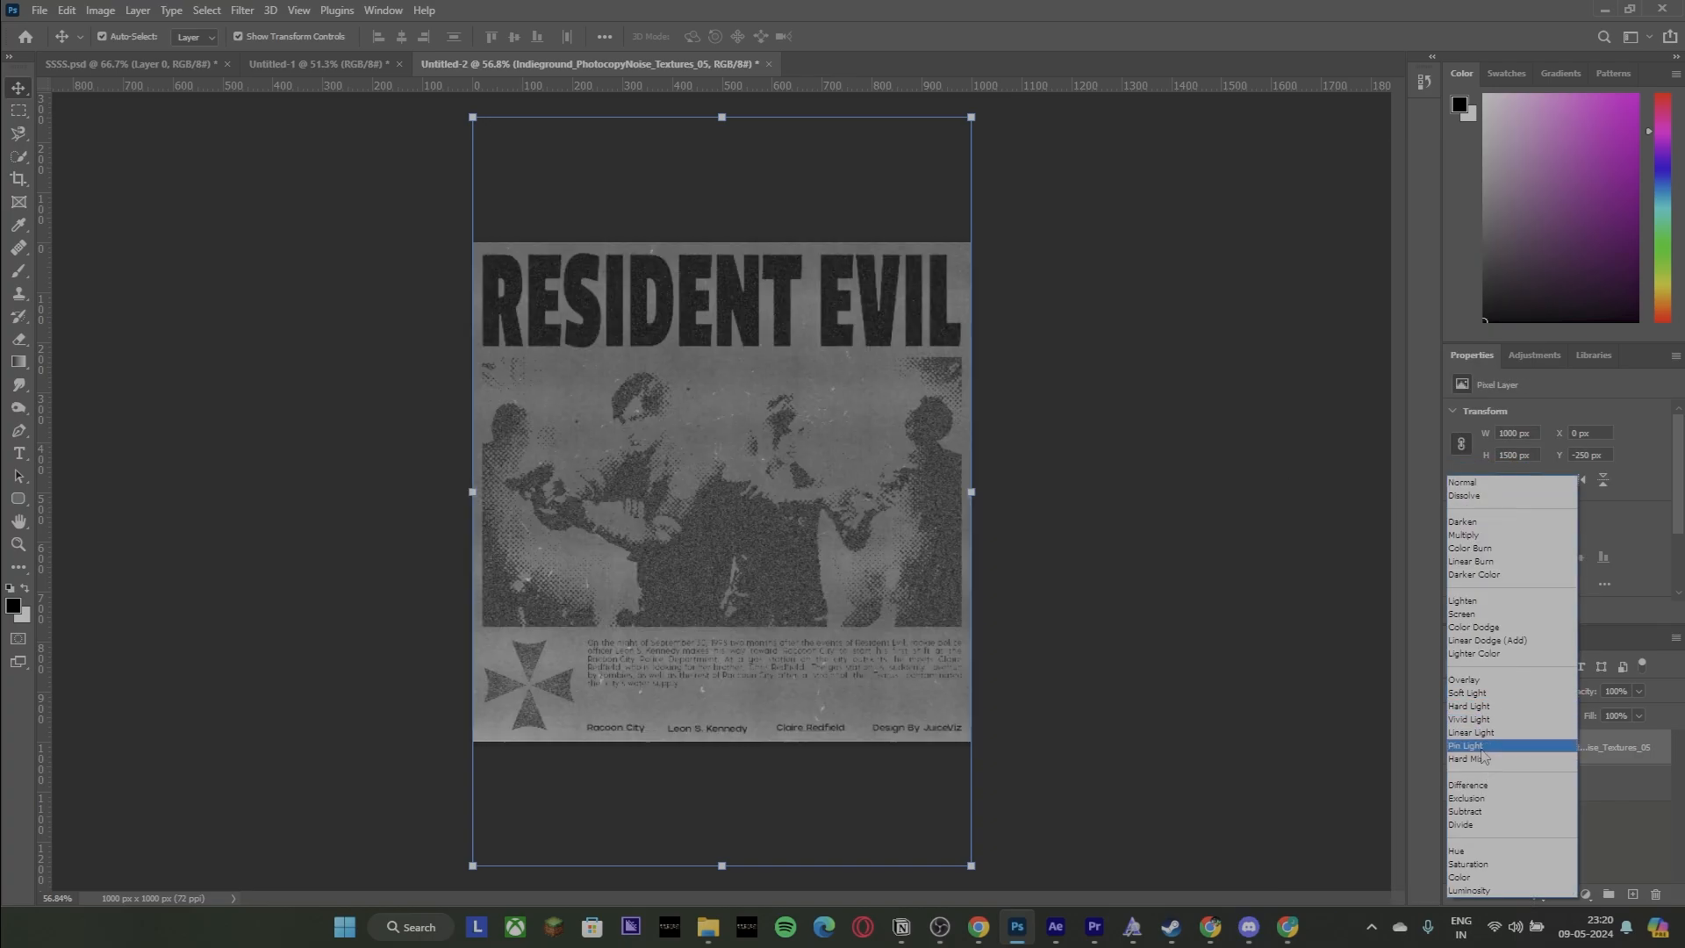
click(1454, 654)
click(1124, 643)
scroll(1119, 634, up, 4)
scroll(1281, 721, down, 1)
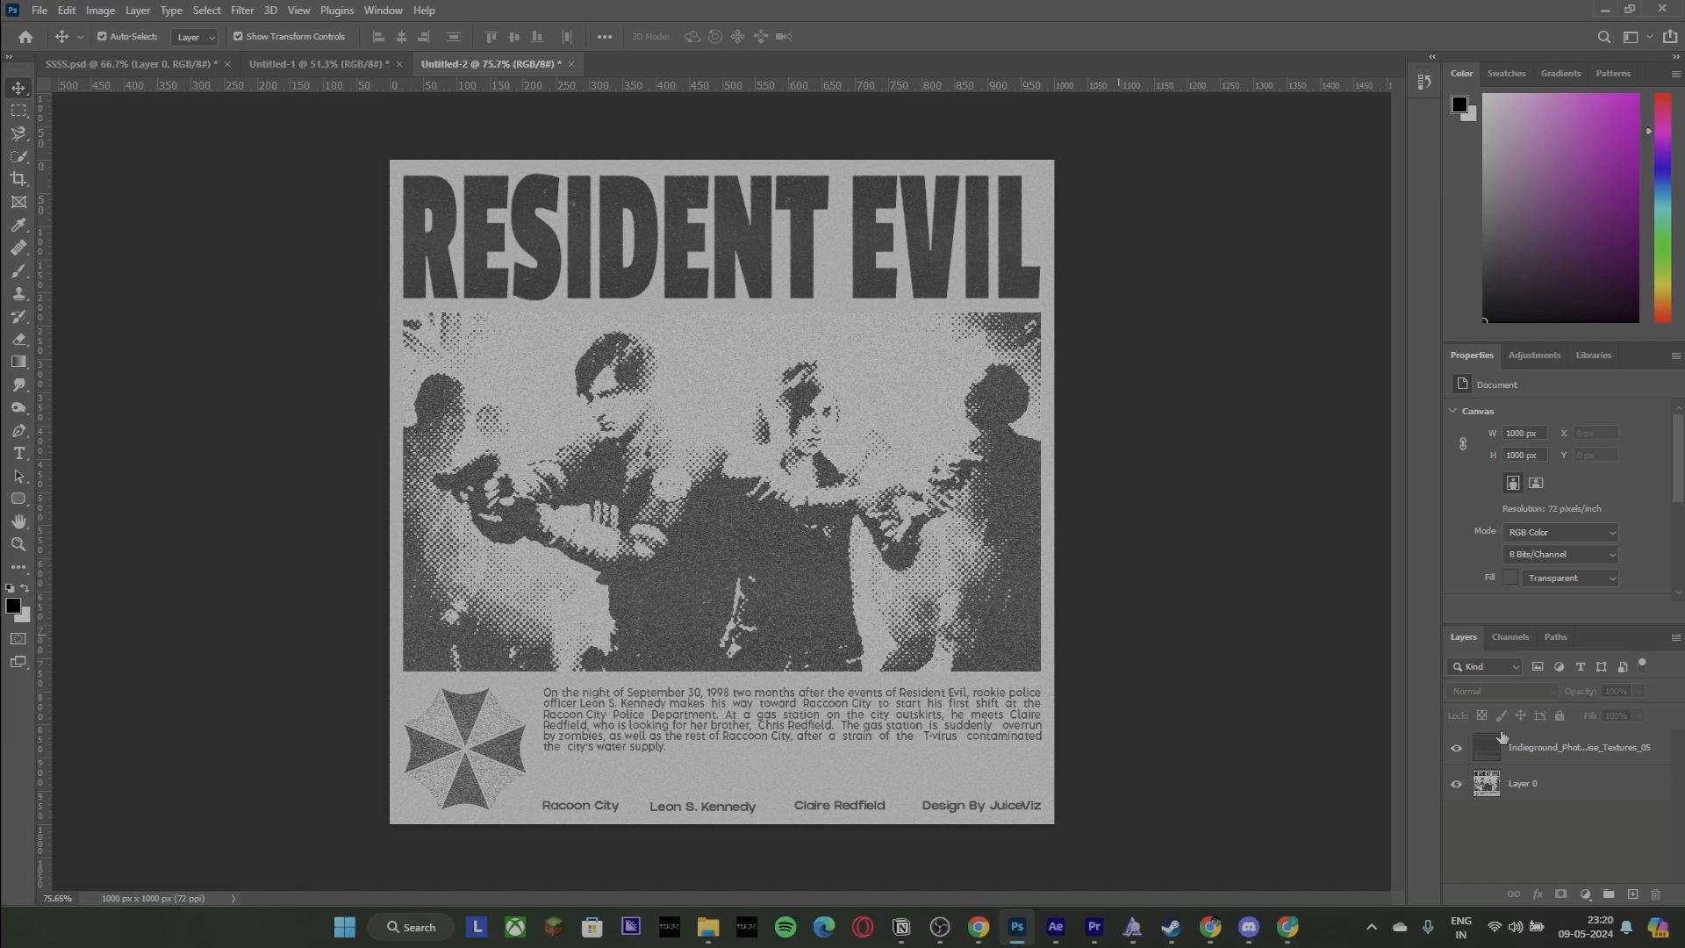
click(1580, 749)
click(1275, 657)
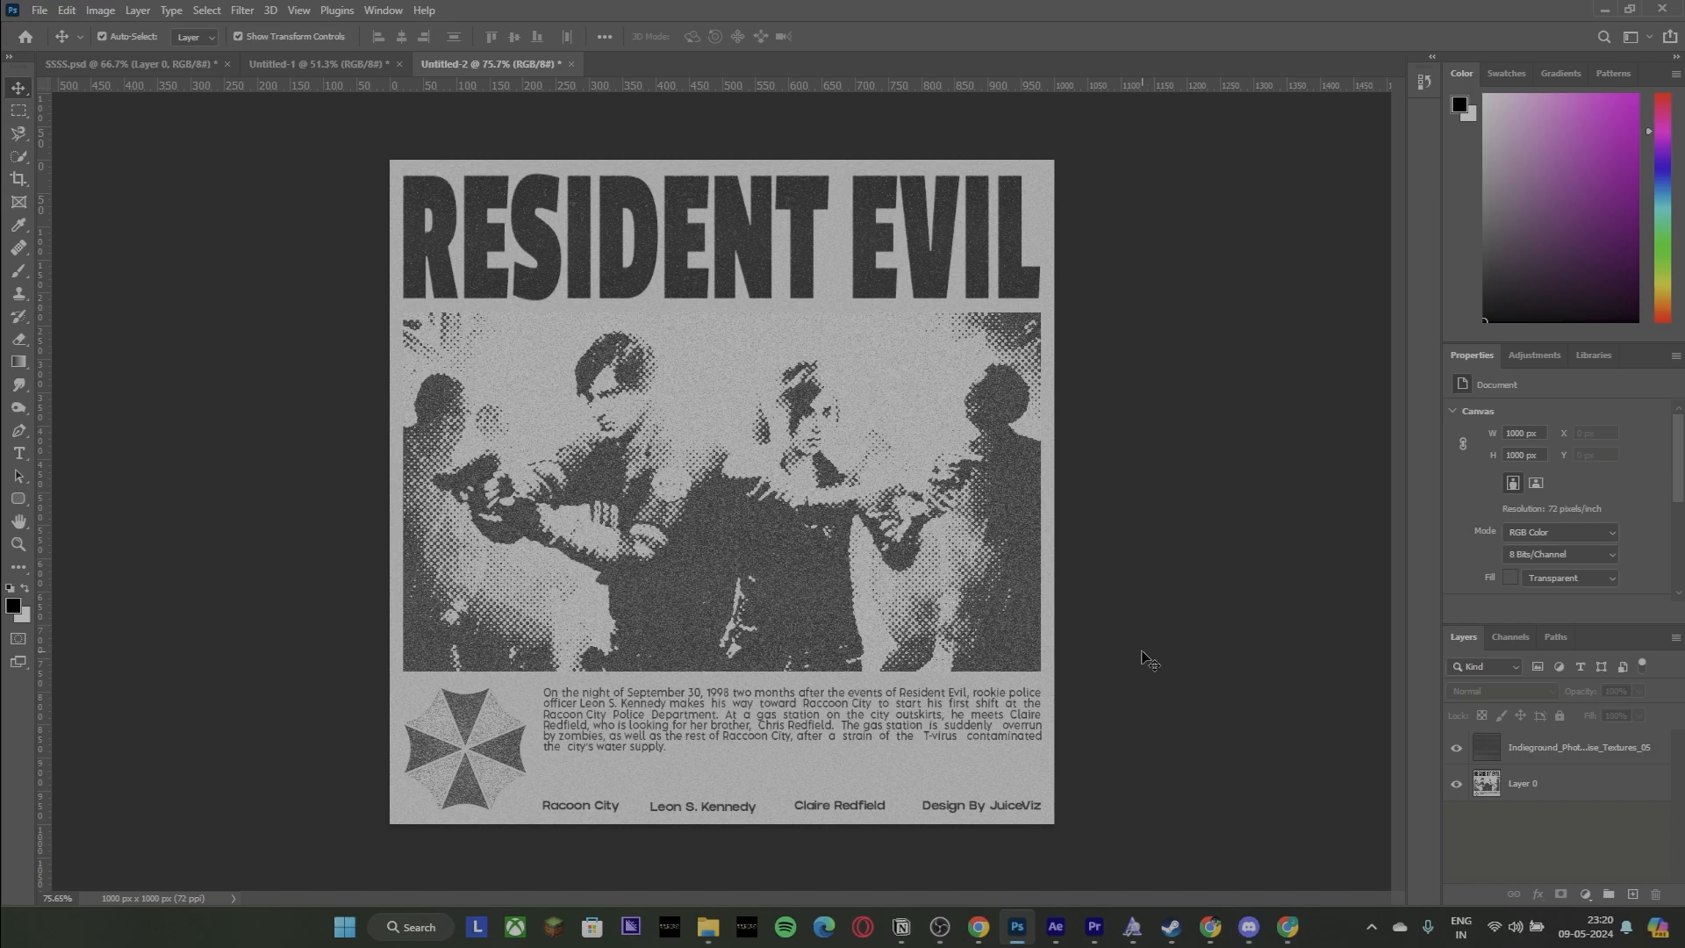
Try the Screen blend mode on the photocopy noise texture layer, and undo that change.
click(1528, 762)
click(1501, 691)
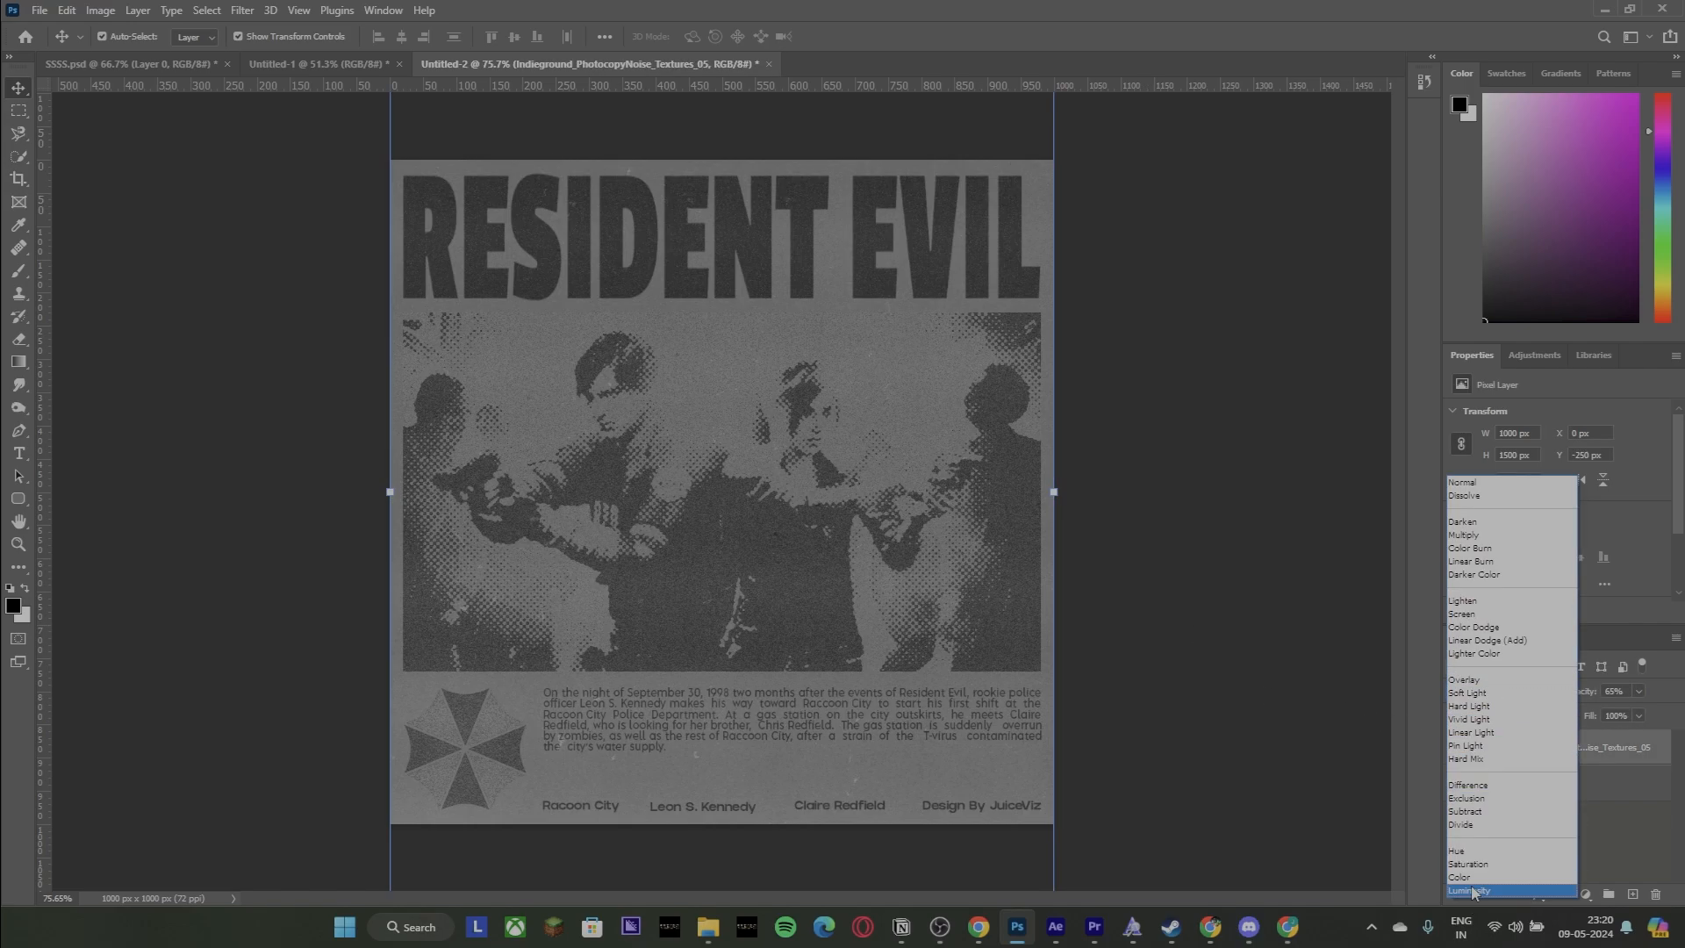
click(1464, 614)
key(ctrl+z)
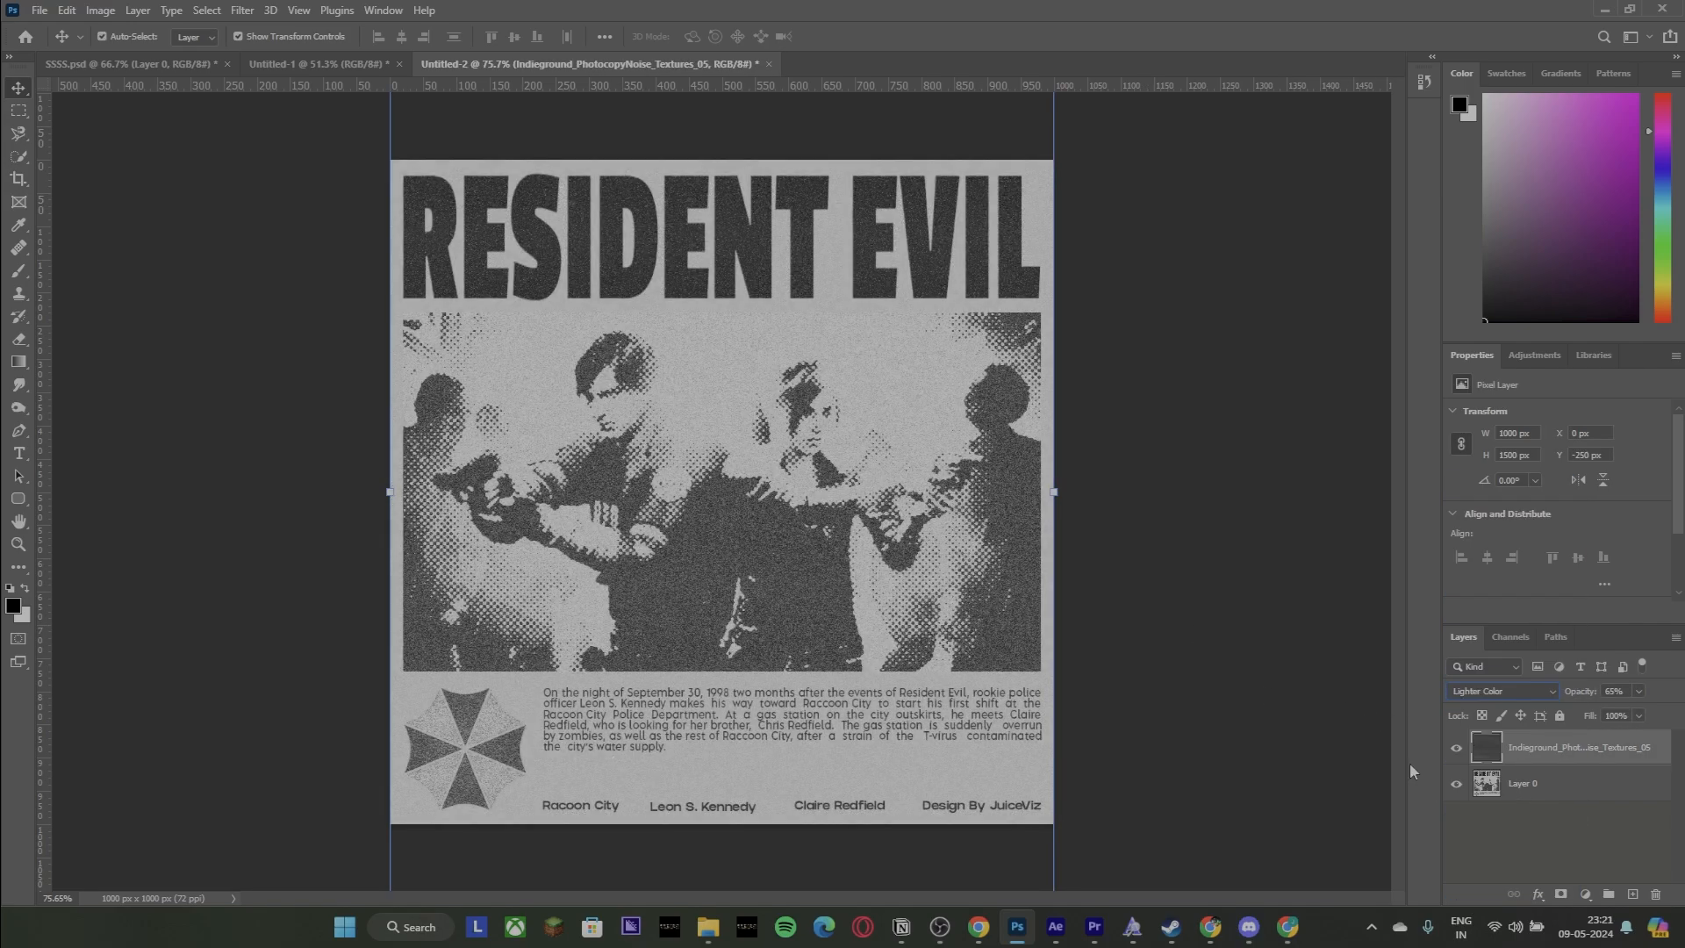